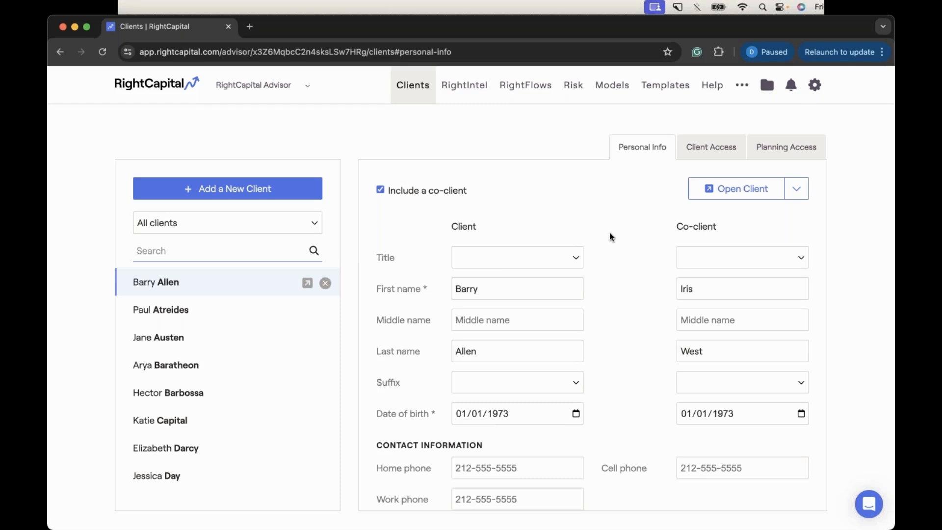
Open the advisor-level assumptions and set the return assumptions to Forward-Looking Assumptions.
click(742, 89)
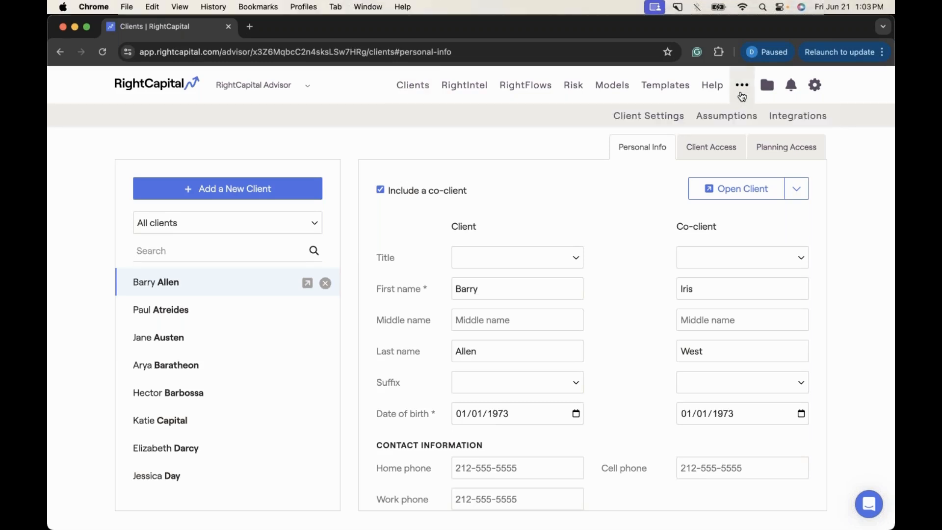
click(724, 116)
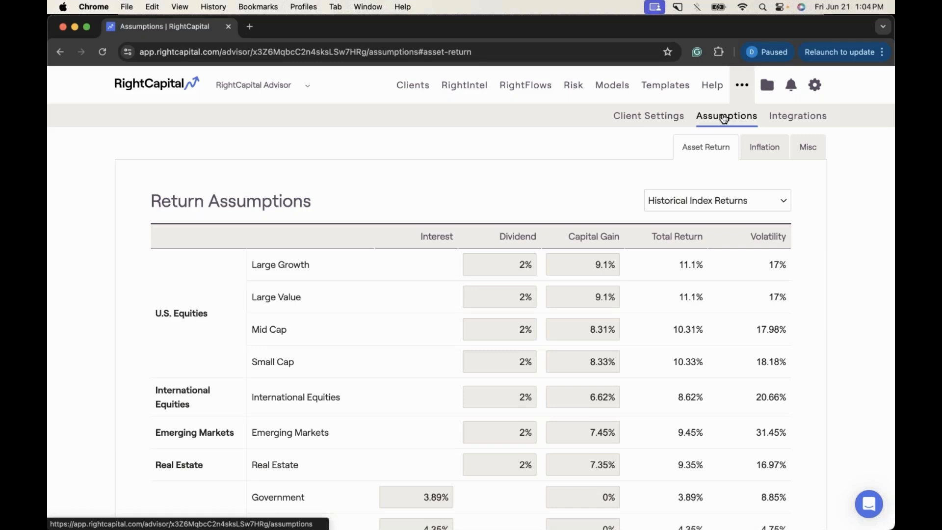
click(720, 196)
click(733, 202)
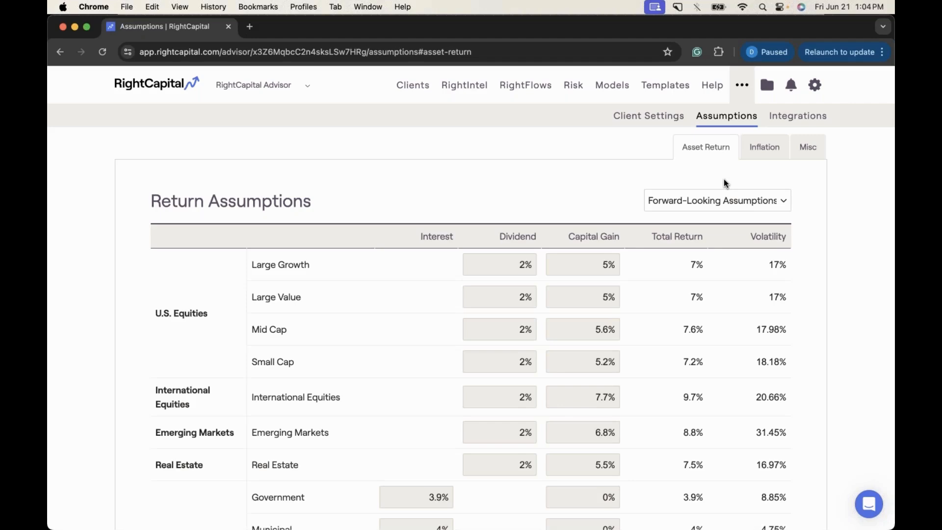
Review the global inflation and miscellaneous assumptions, including the co-client death expense adjustment, and return to the asset return assumptions.
click(748, 150)
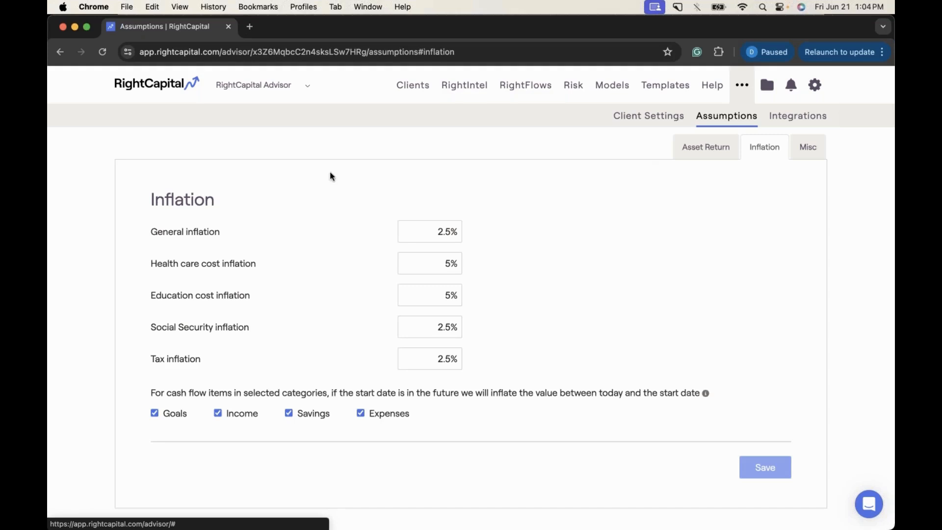
drag(185, 231, 222, 229)
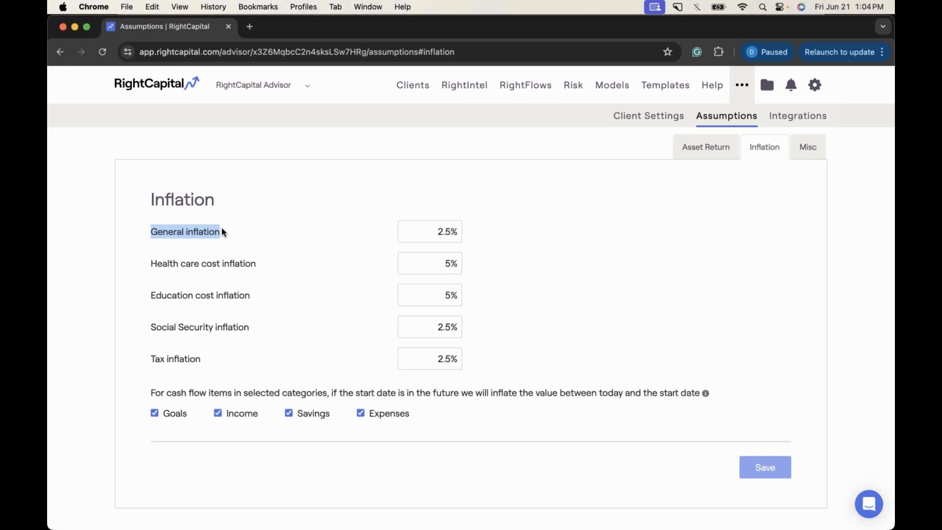
click(222, 228)
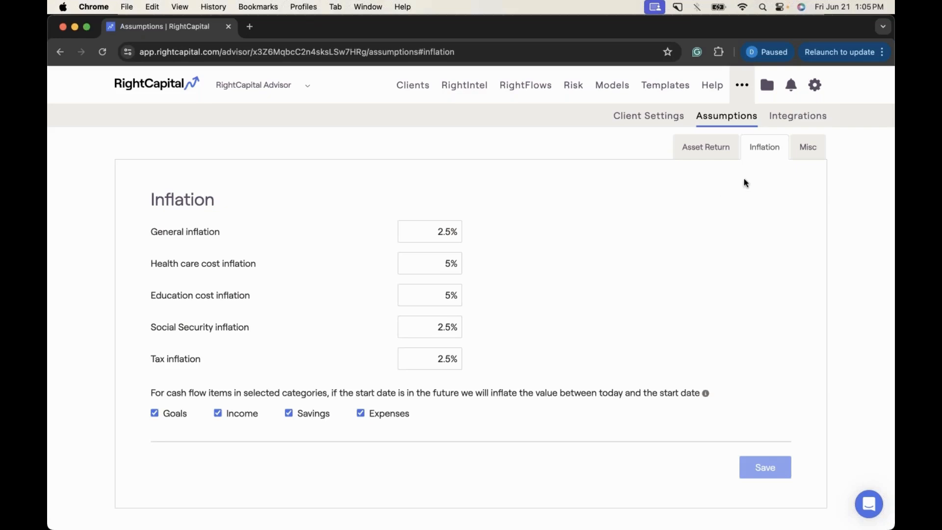
click(808, 150)
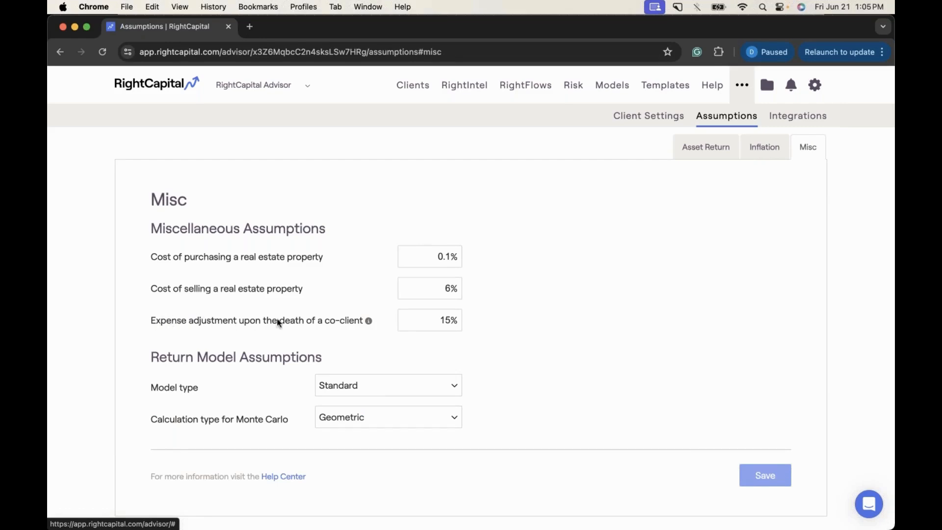
mouse_move(368, 323)
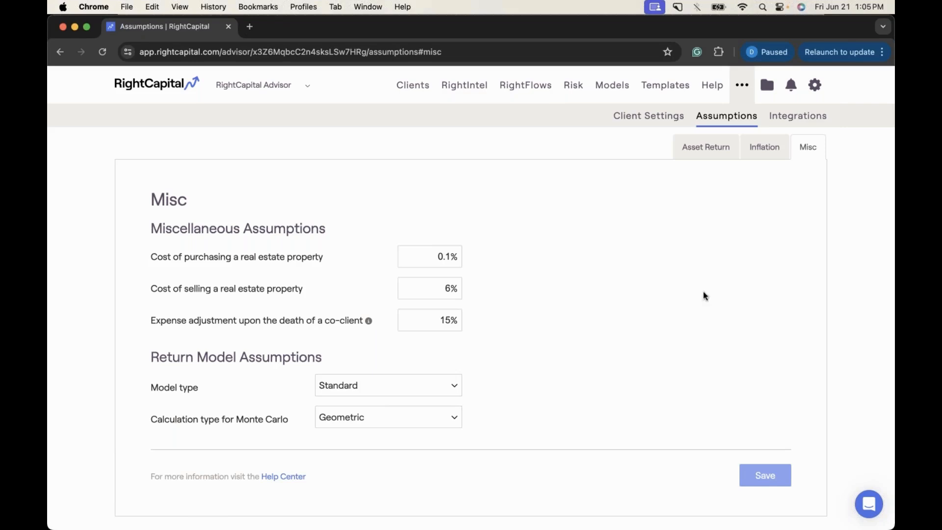
click(692, 149)
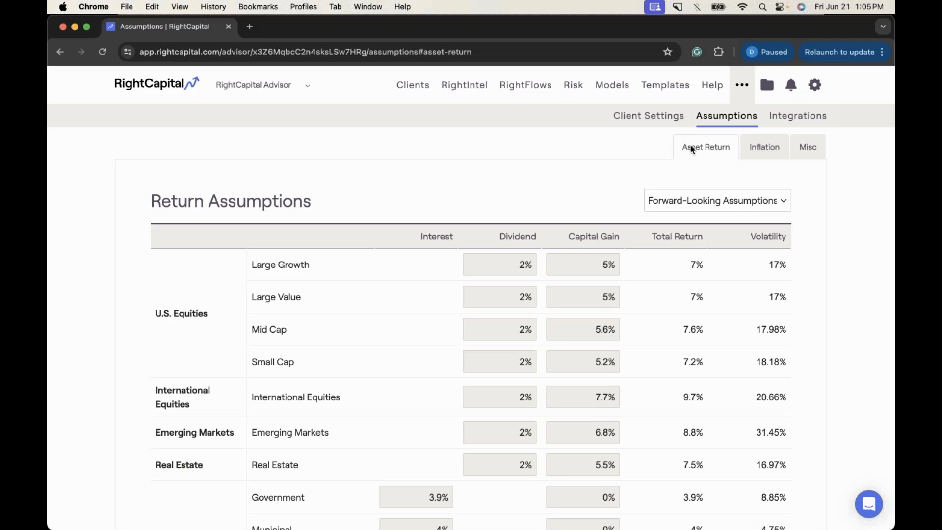
Search the client list by the client's first name and open the matching client's plan.
click(404, 89)
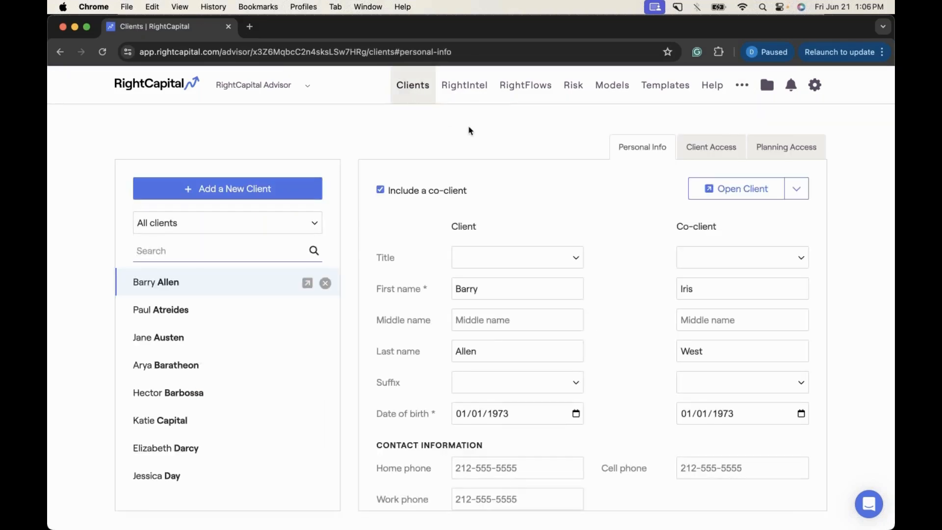
text(katie)
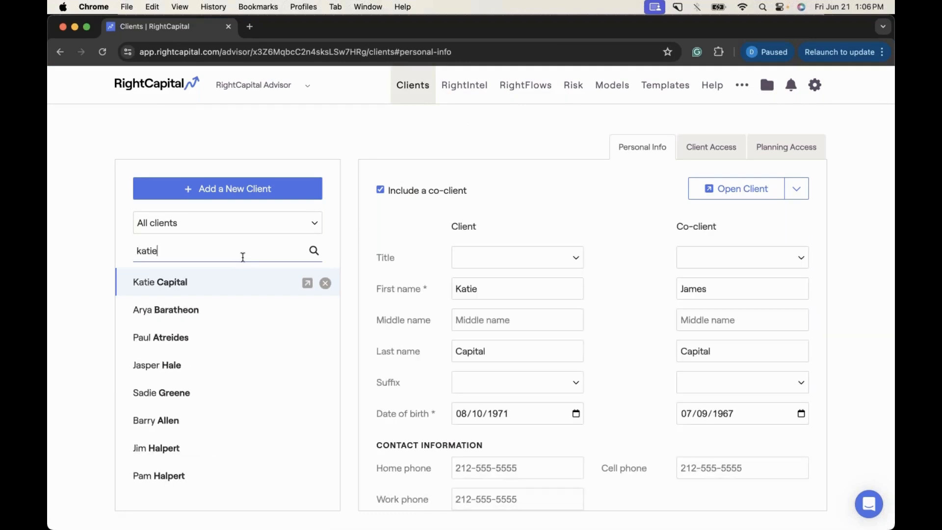
click(307, 283)
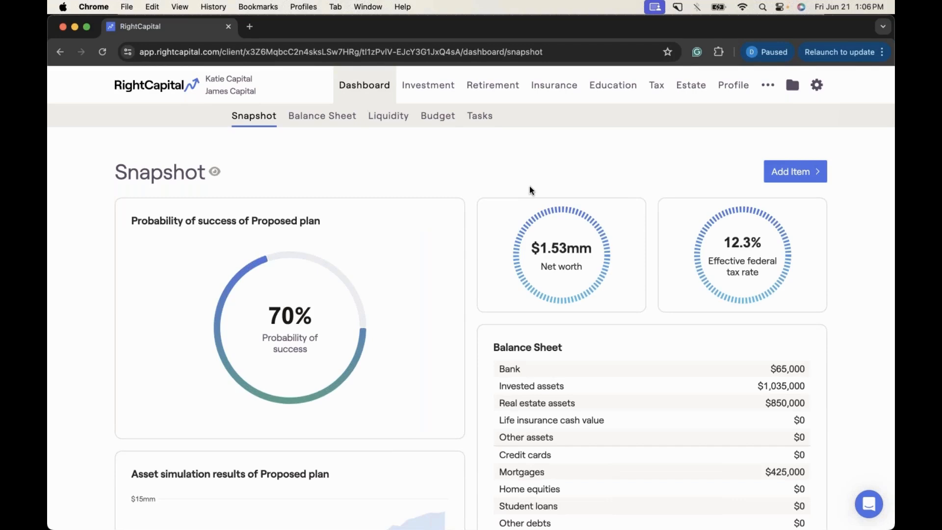
Open the client's plan settings and view the return assumptions.
click(817, 87)
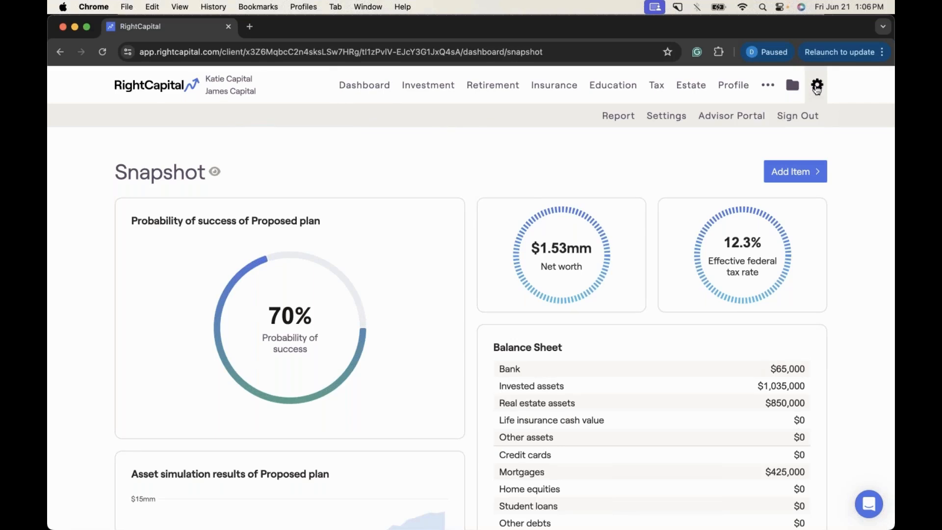
click(671, 121)
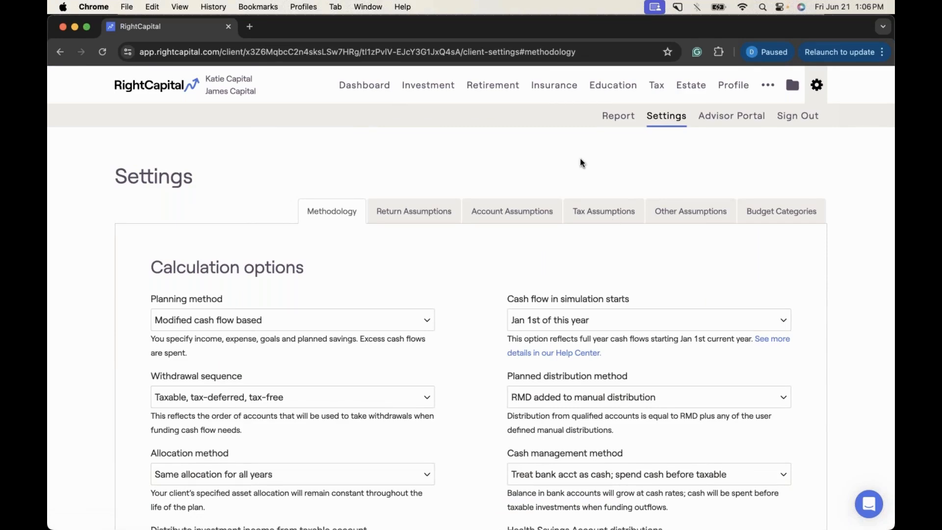
click(412, 210)
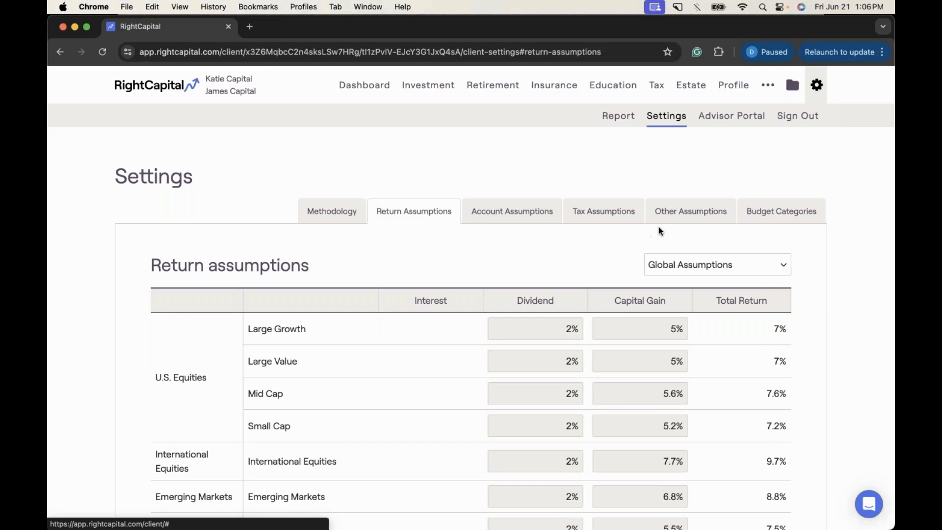
Set the expense adjustment upon the death of a co-client to Customized Assumptions at 20% and save.
click(674, 218)
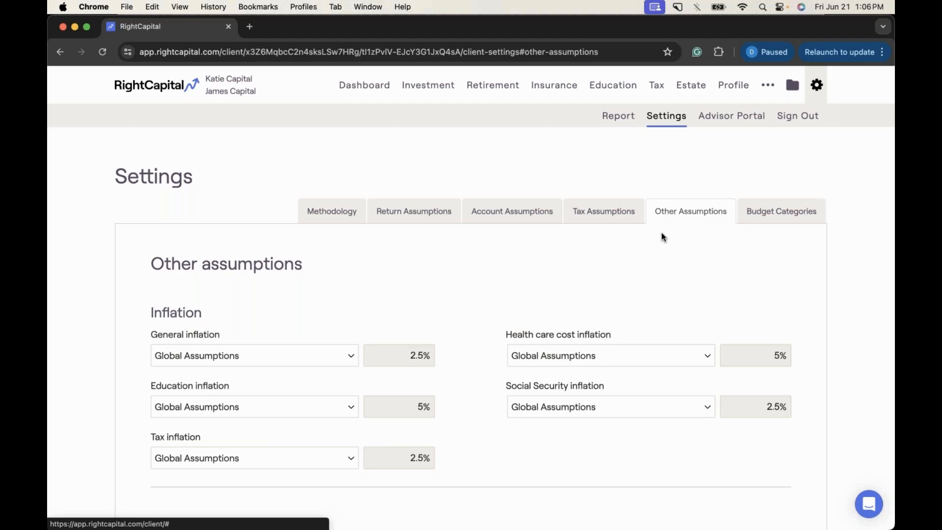
scroll(648, 255, down, 6)
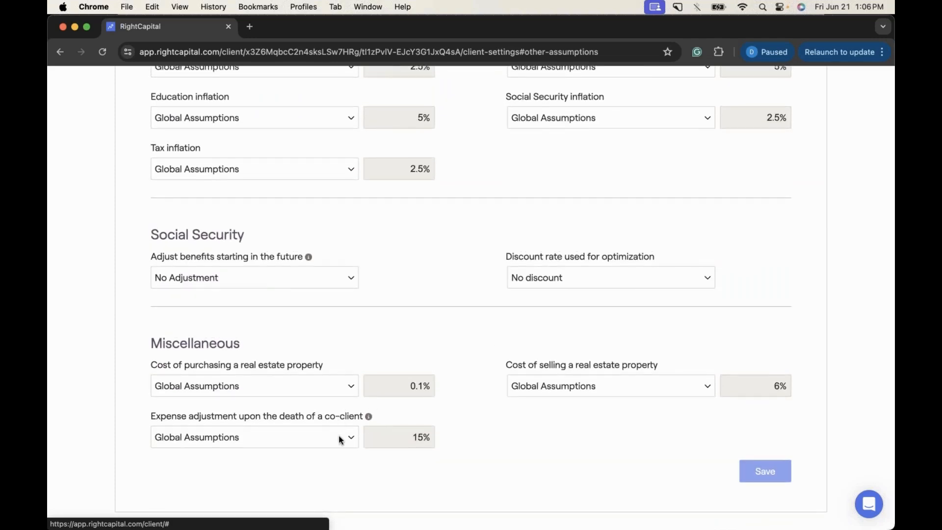
click(341, 437)
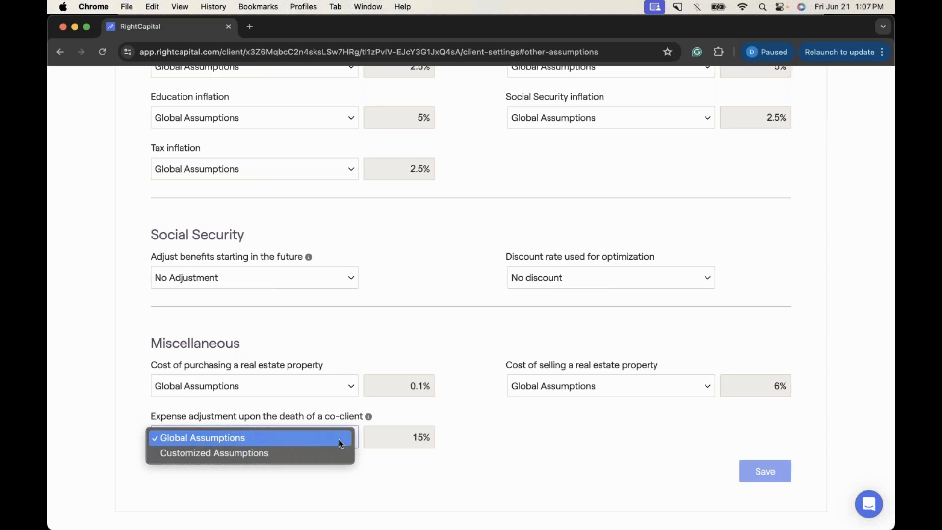
click(339, 449)
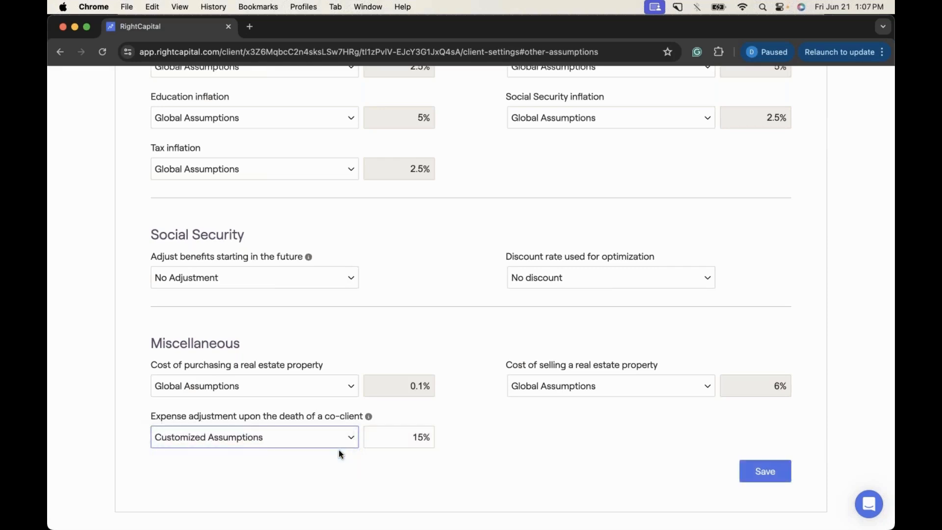
click(394, 438)
text(20)
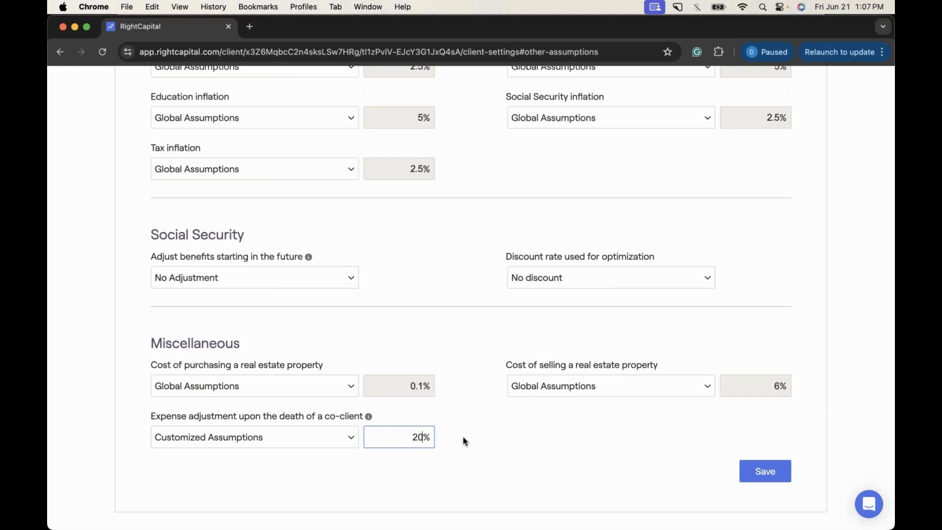
click(507, 429)
click(757, 474)
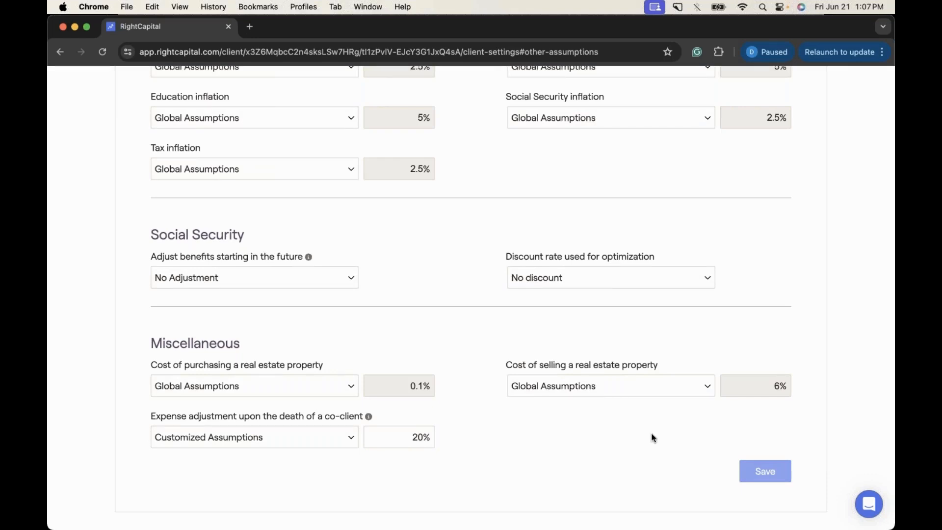
click(317, 438)
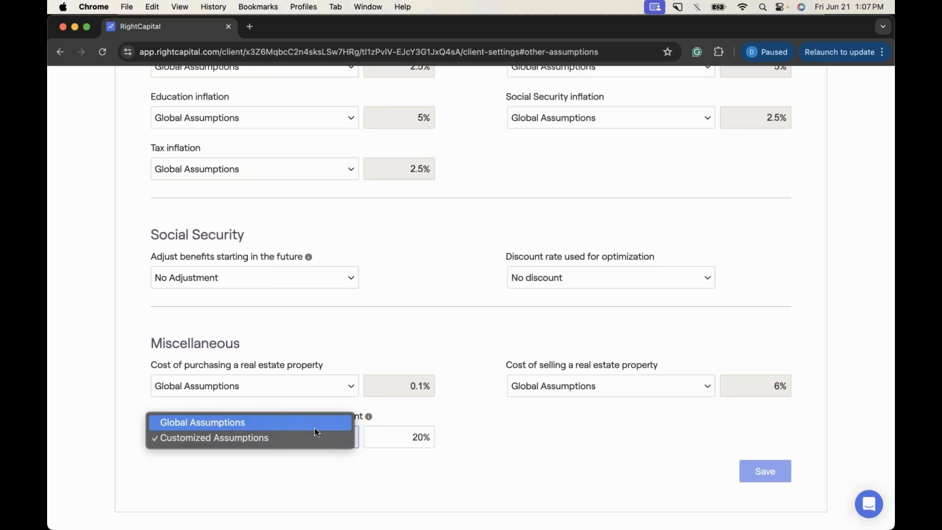
click(513, 427)
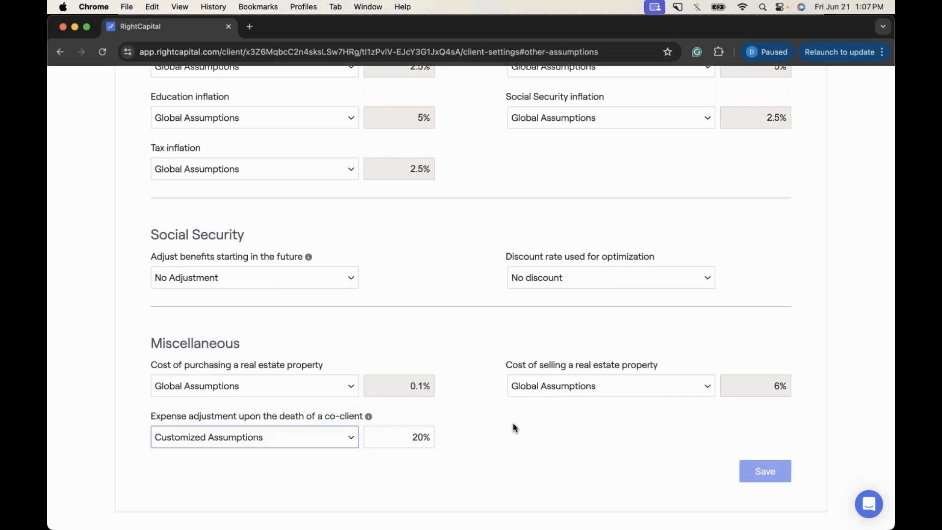
Open the Life Insurance Analysis and examine both spouses' protection need charts in the summary.
scroll(514, 426, up, 6)
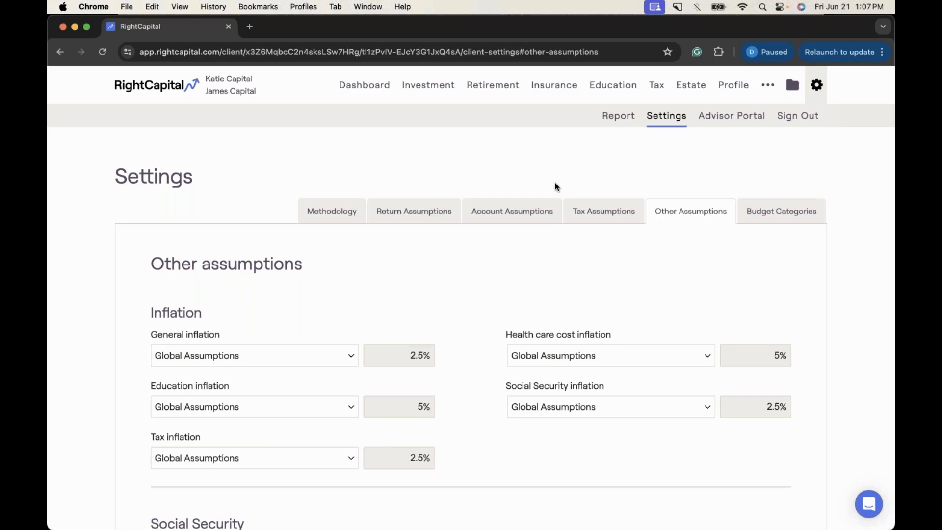
click(554, 86)
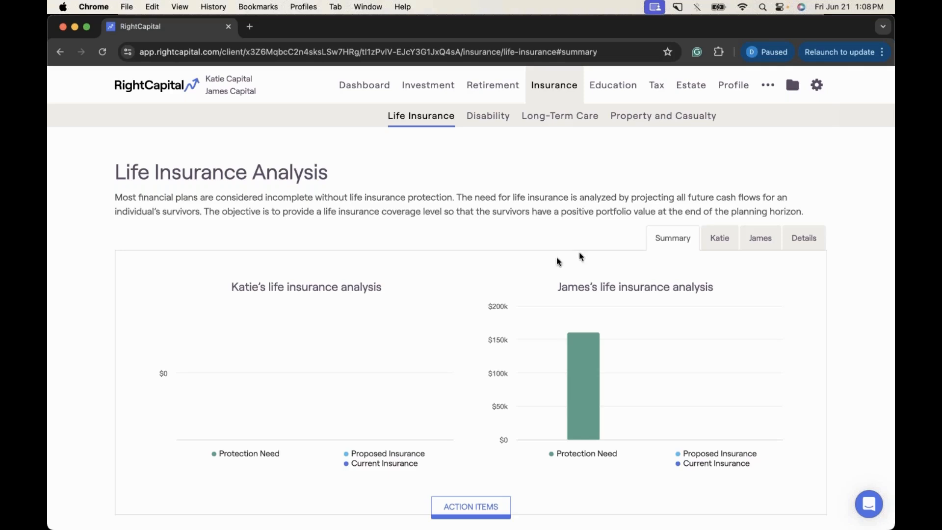
scroll(515, 267, down, 1)
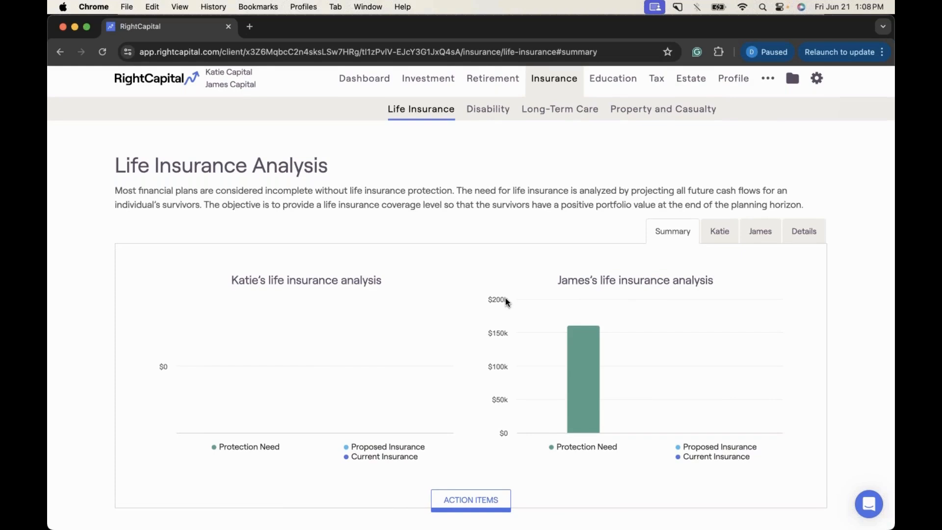
scroll(505, 298, up, 1)
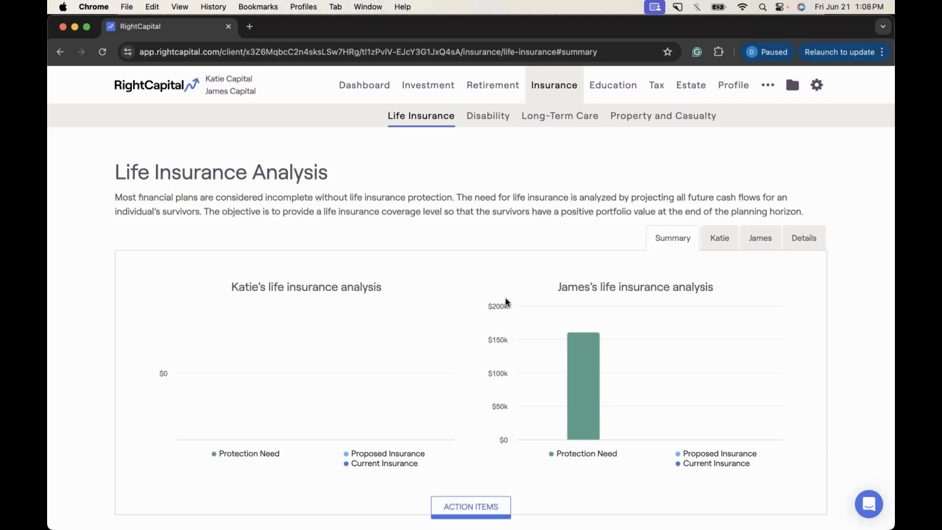
scroll(506, 301, down, 1)
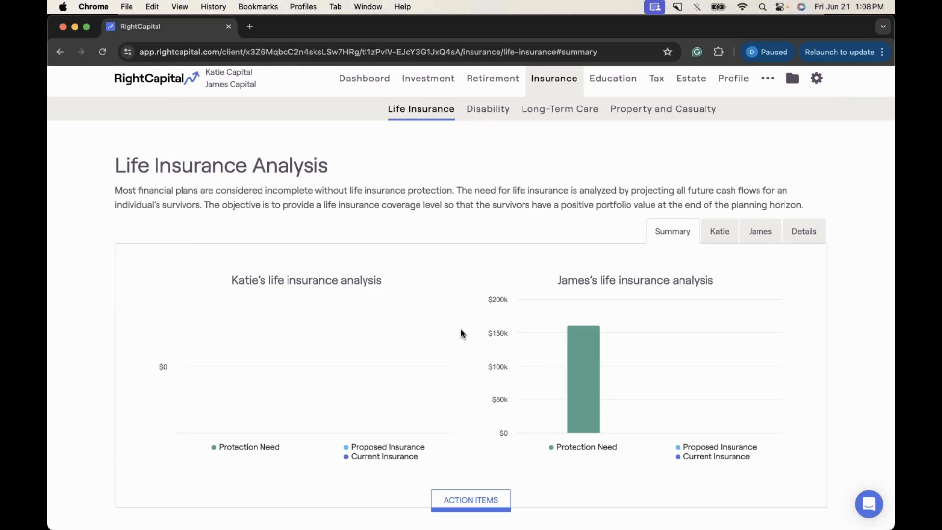
scroll(461, 333, up, 1)
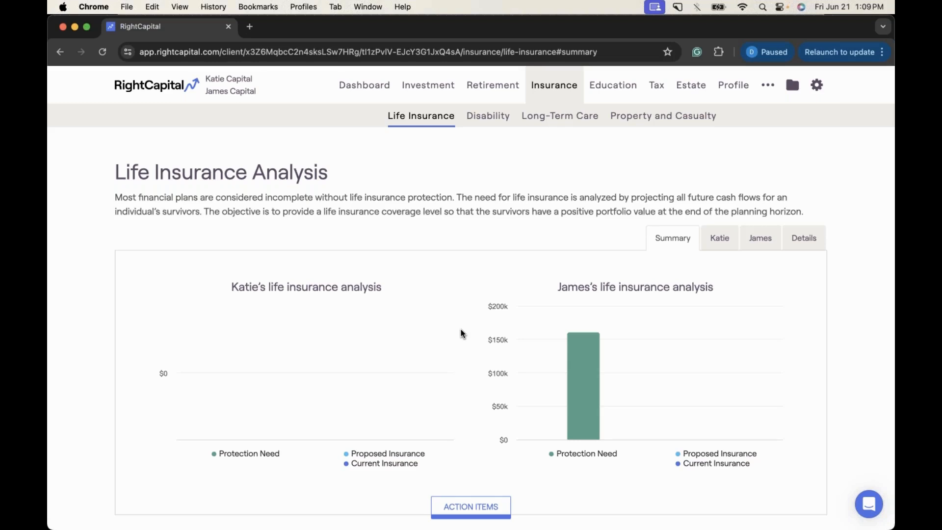
scroll(461, 334, down, 1)
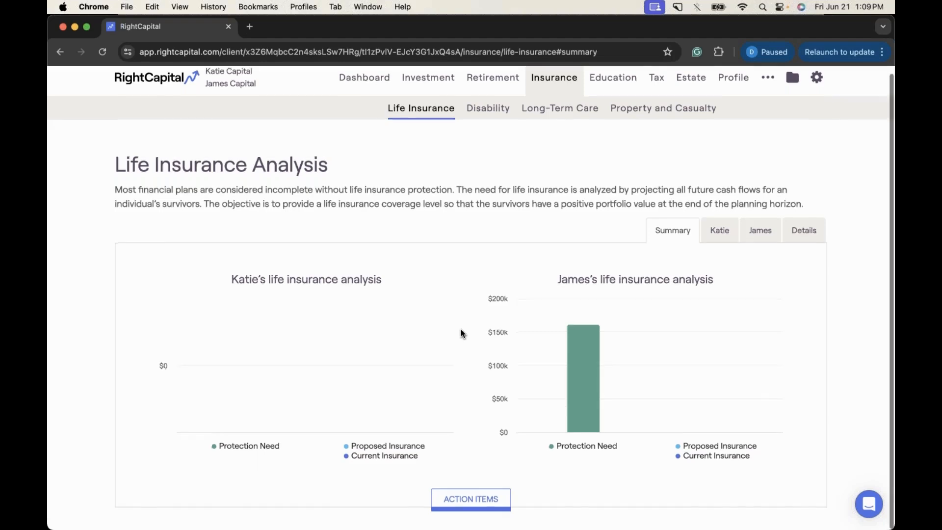
Expand the life insurance action items and examine which items can be added or removed, cancelling without changes.
click(470, 500)
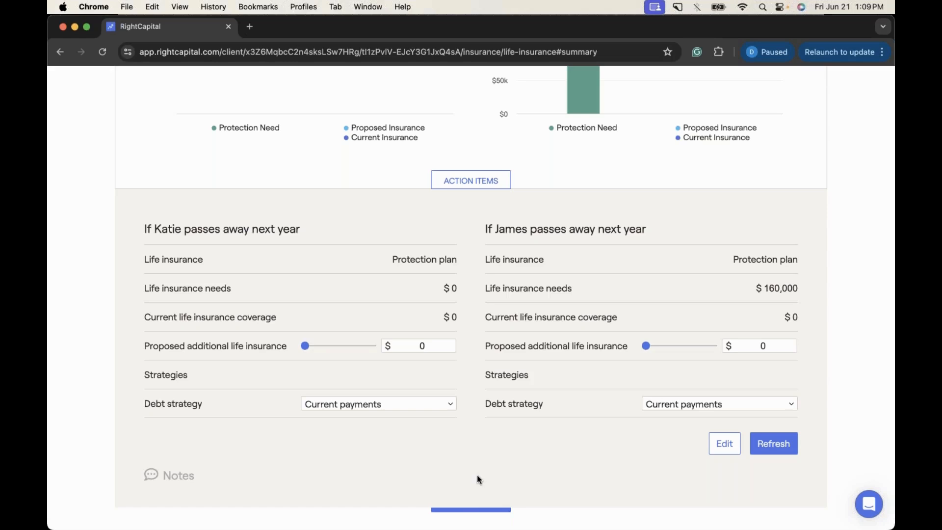
click(713, 450)
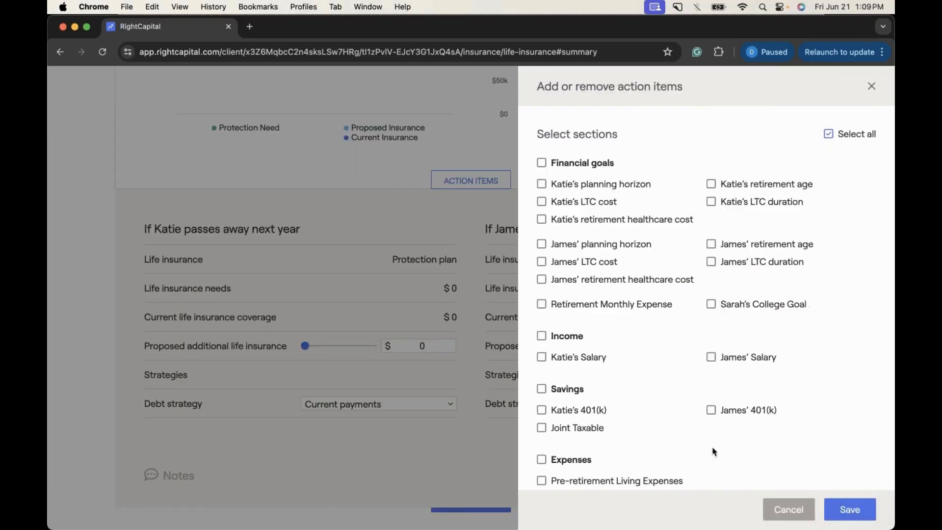
scroll(728, 413, down, 1)
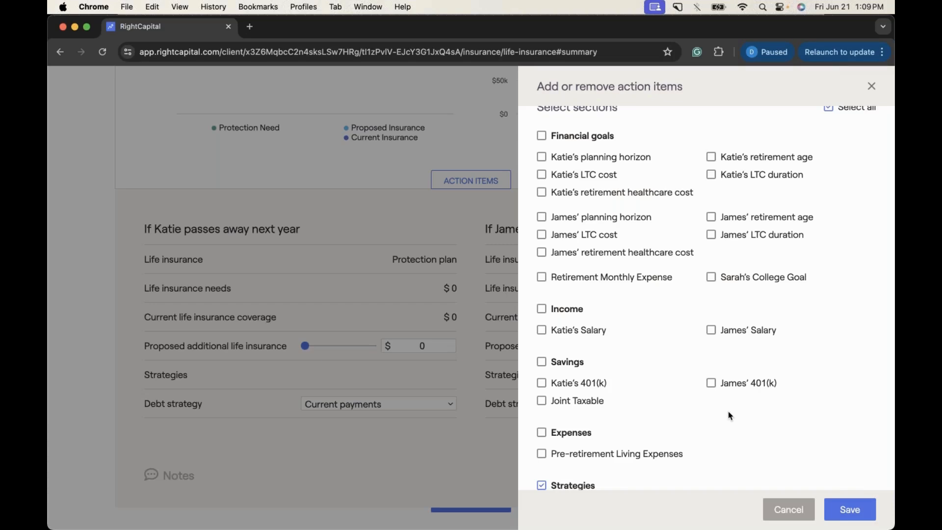
click(770, 505)
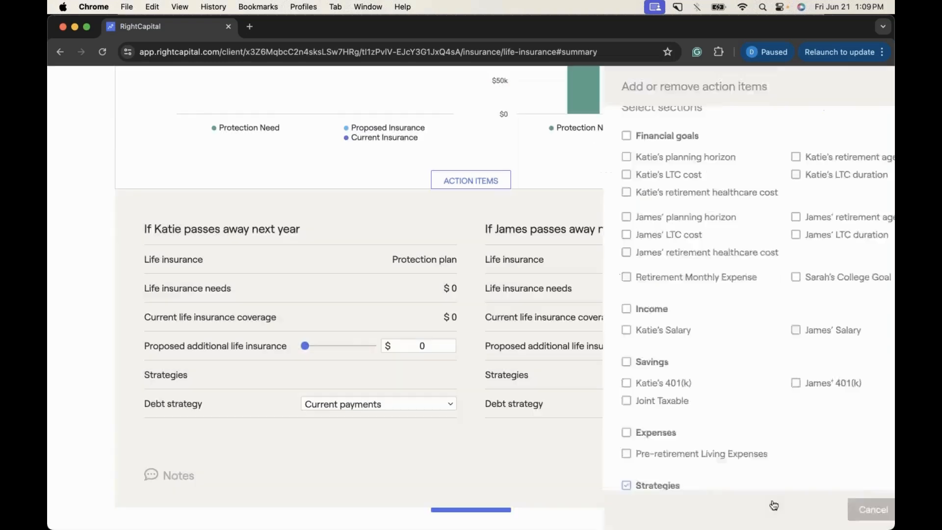
scroll(555, 386, up, 2)
scroll(555, 385, up, 1)
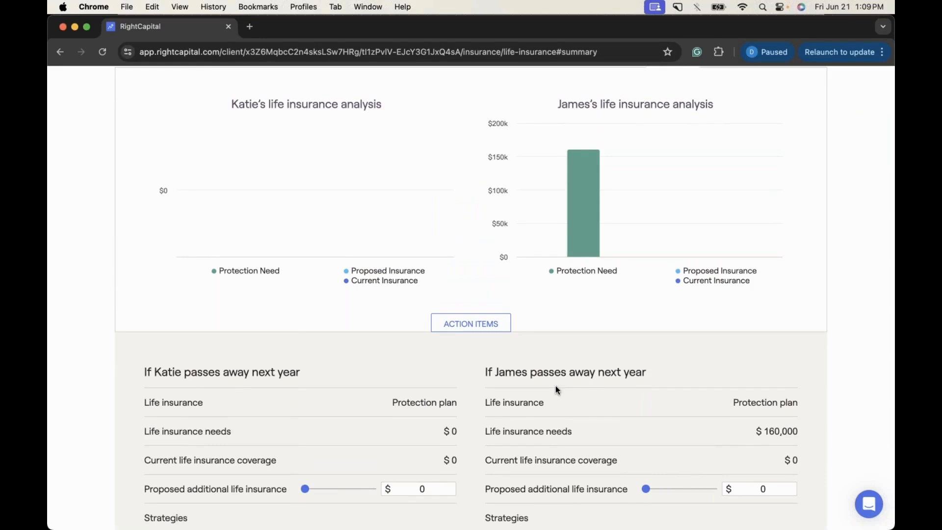
Examine both spouses' protection need charts in the summary and the figures for the co-client passing away next year.
scroll(556, 387, up, 3)
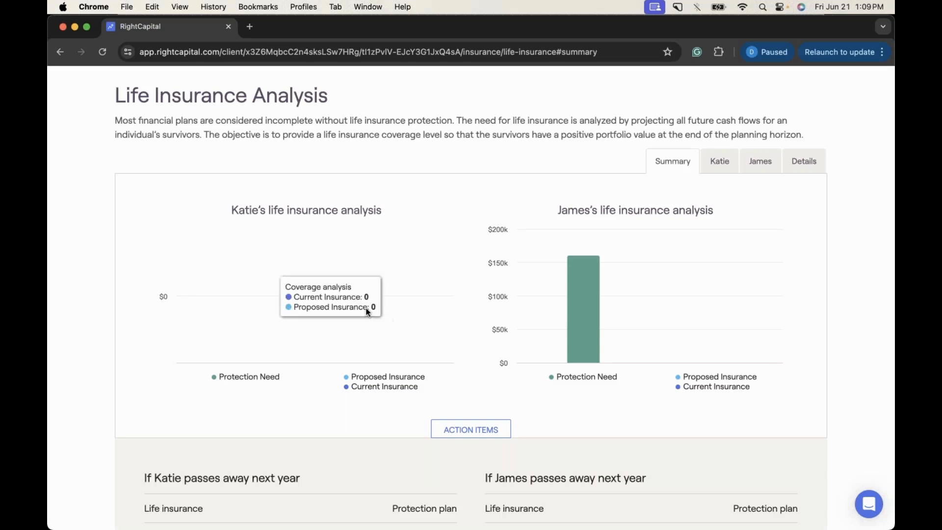
mouse_move(553, 309)
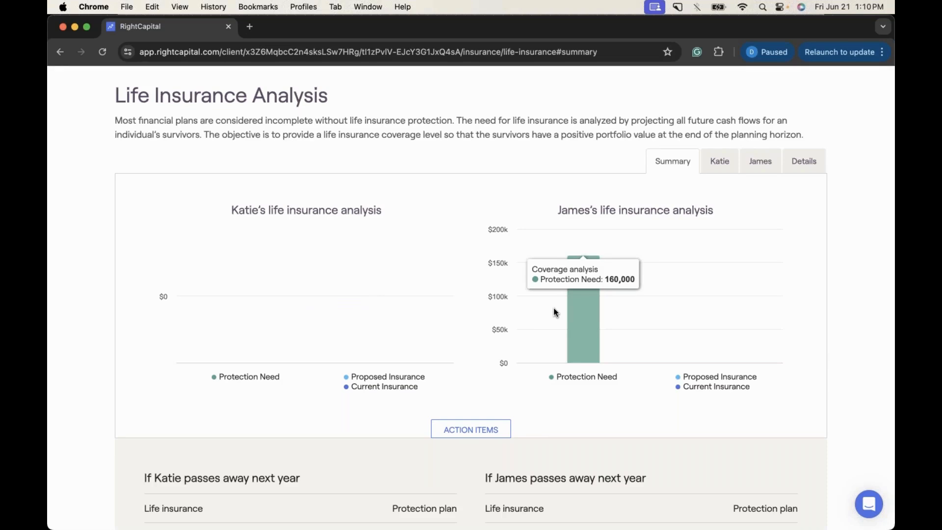
scroll(554, 311, down, 3)
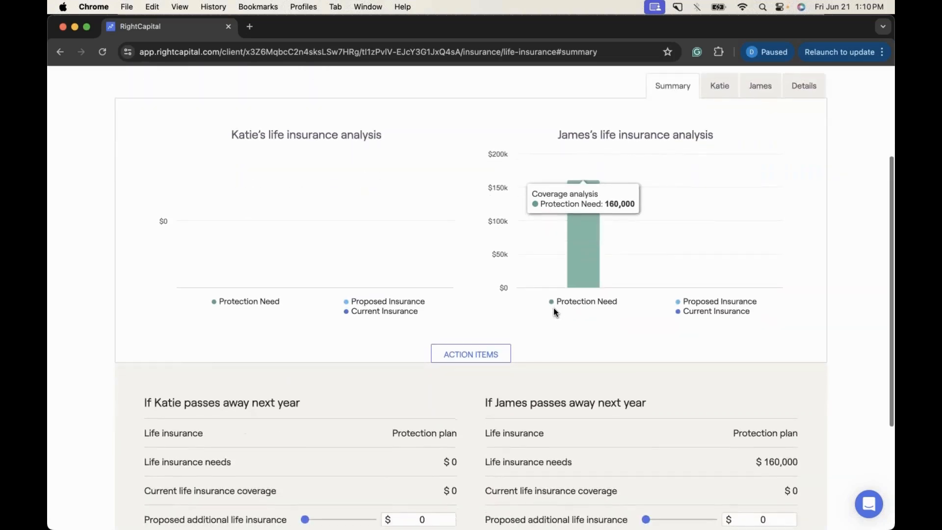
drag(482, 362, 657, 362)
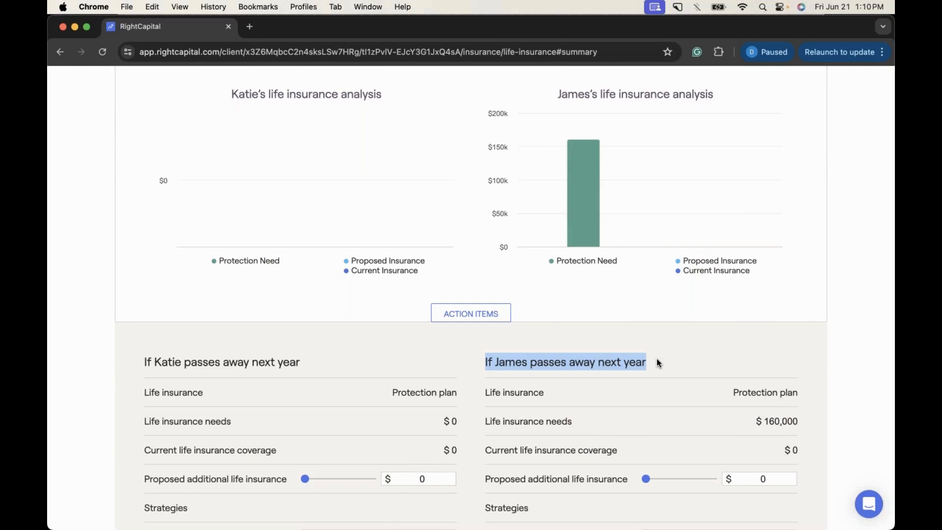
click(657, 362)
mouse_move(591, 244)
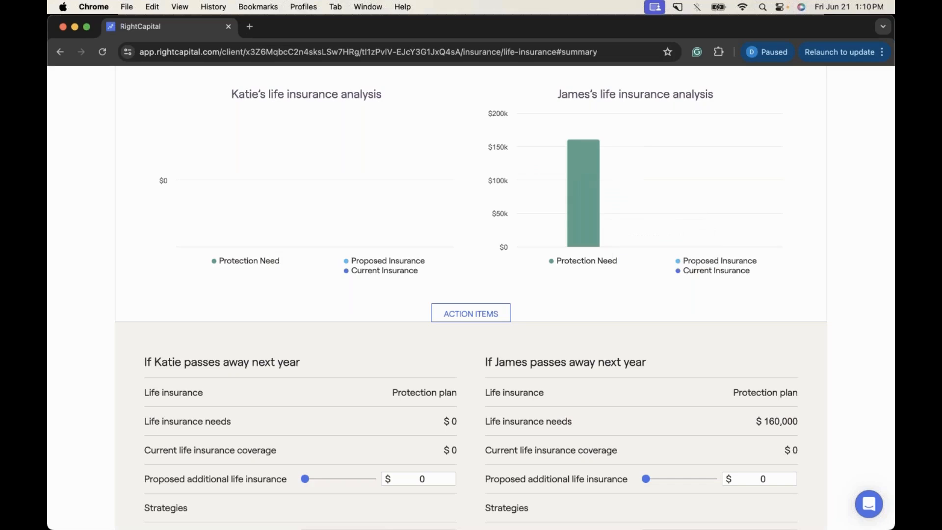
scroll(677, 269, up, 2)
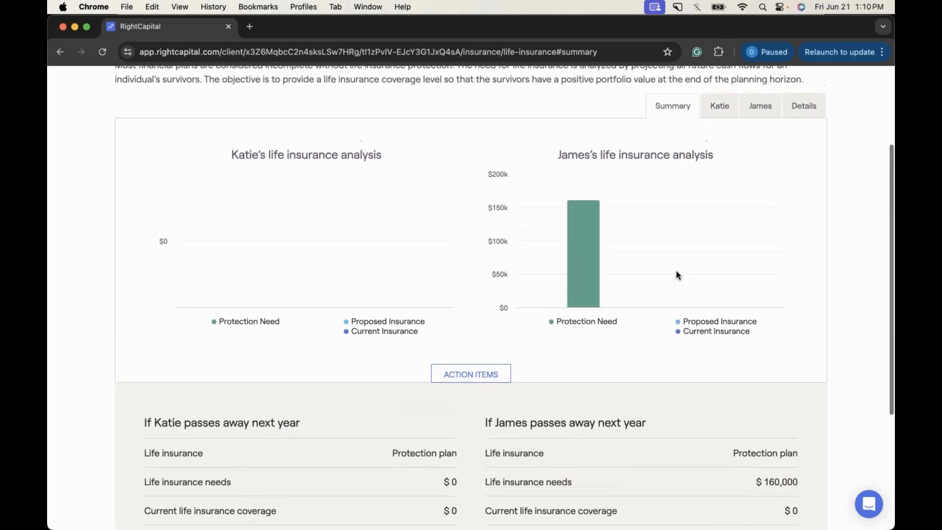
scroll(650, 254, up, 1)
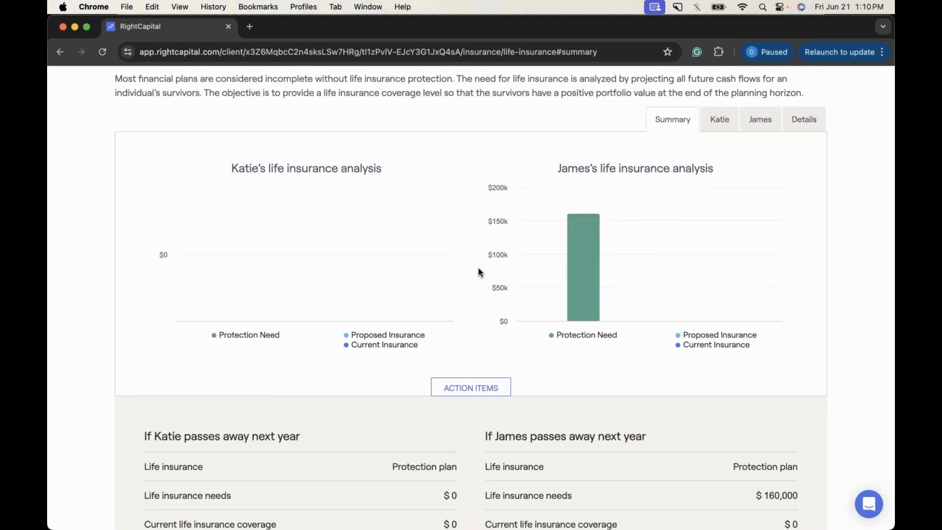
mouse_move(568, 278)
mouse_move(293, 195)
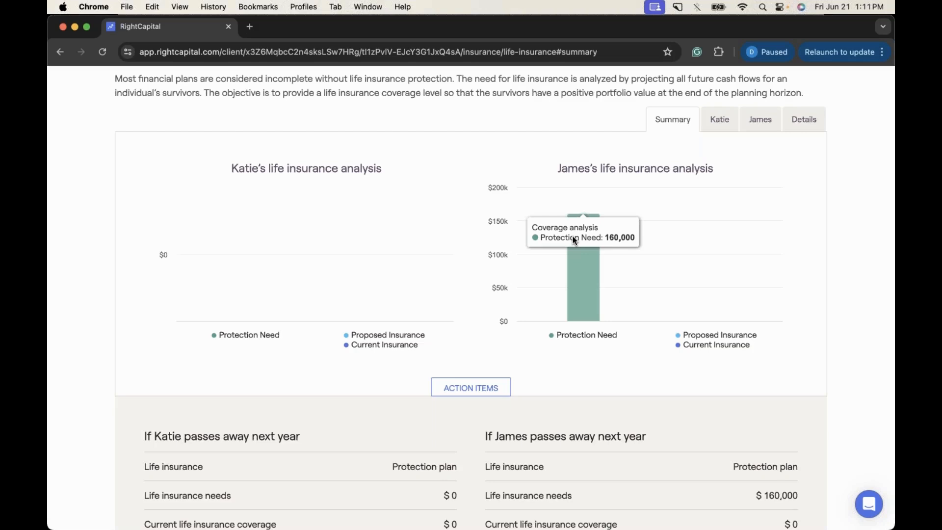
Open the client's individual life insurance analysis, view the income chart, and switch it to invested assets if the client passed away.
scroll(679, 192, up, 2)
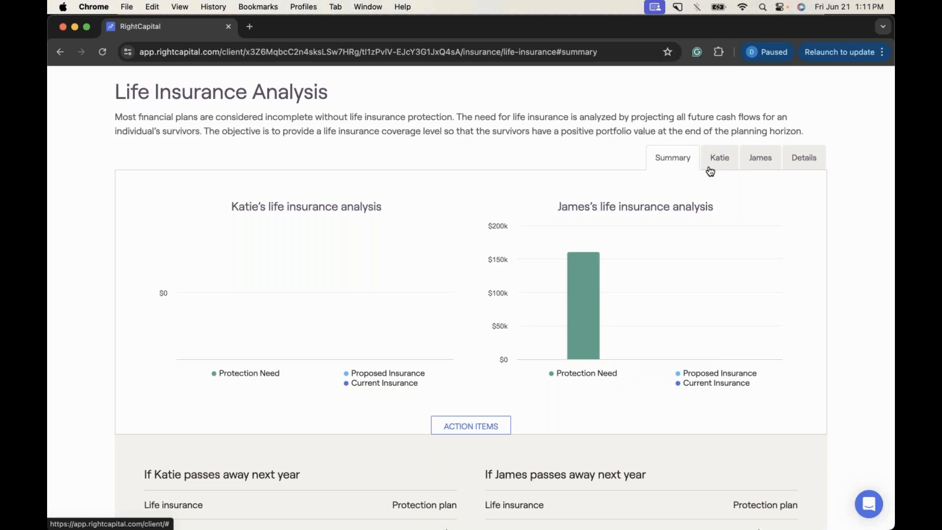
click(710, 167)
scroll(712, 198, down, 1)
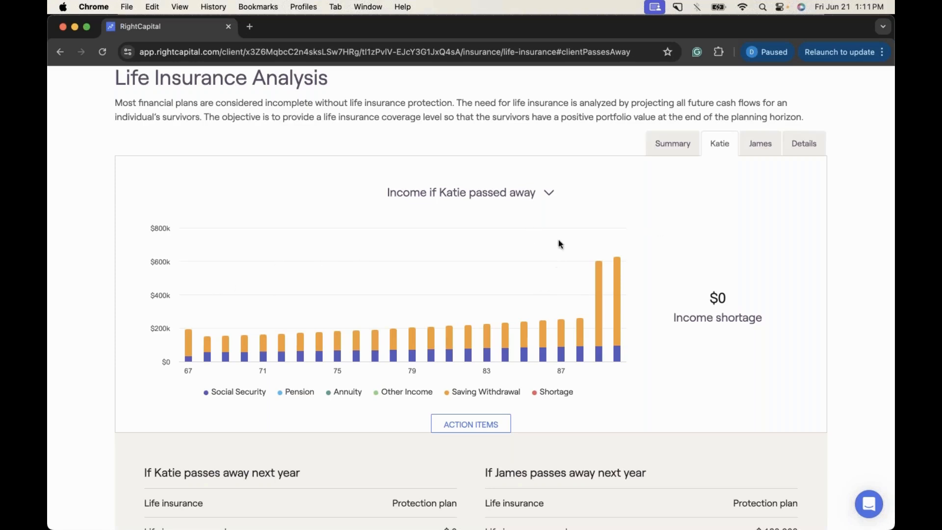
click(550, 193)
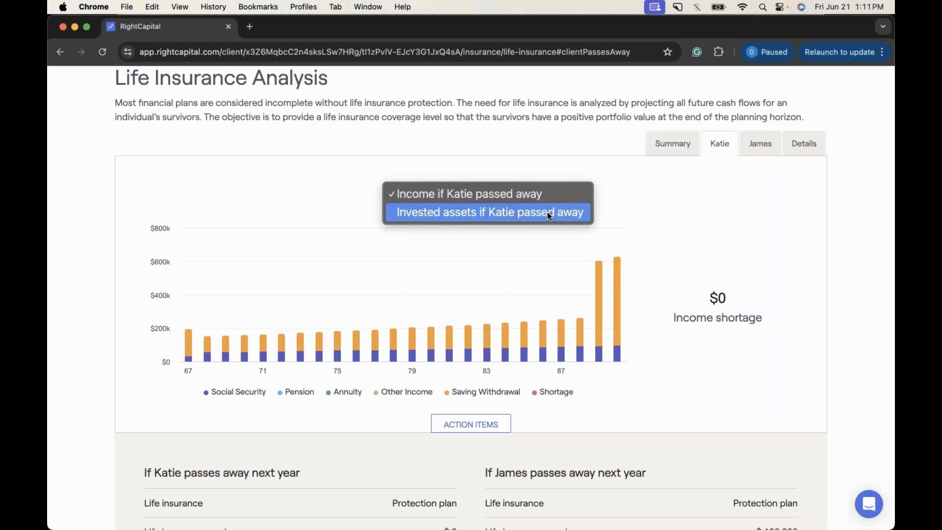
click(549, 214)
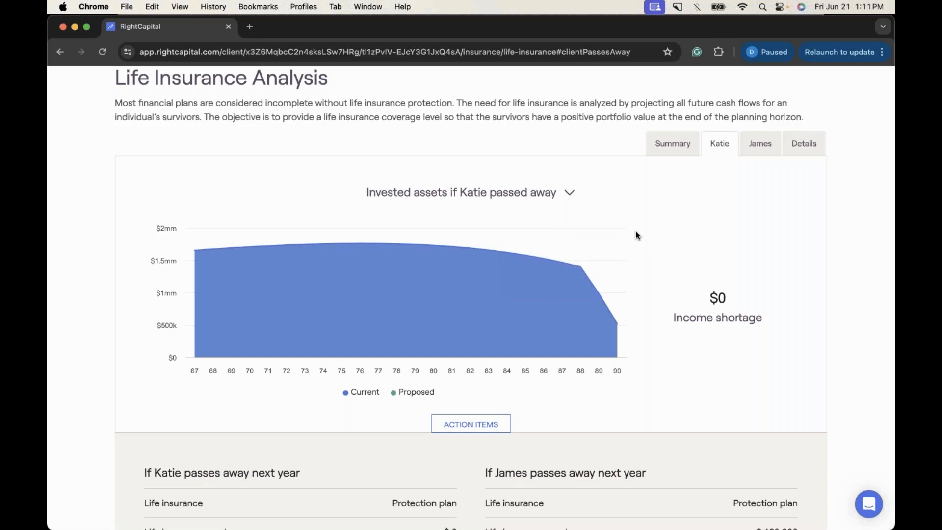
Open the co-client's individual analysis, inspect the income shortage at age 84, and switch the chart to invested assets.
click(752, 148)
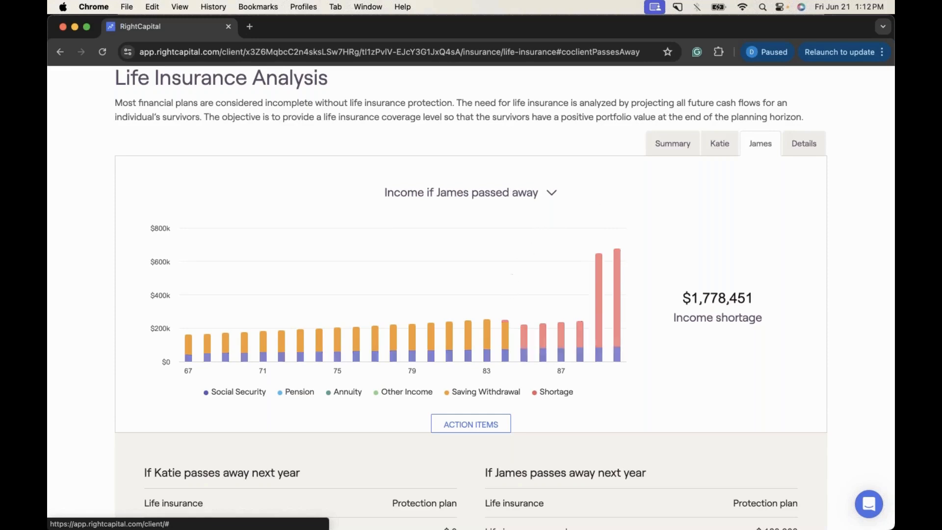
mouse_move(506, 324)
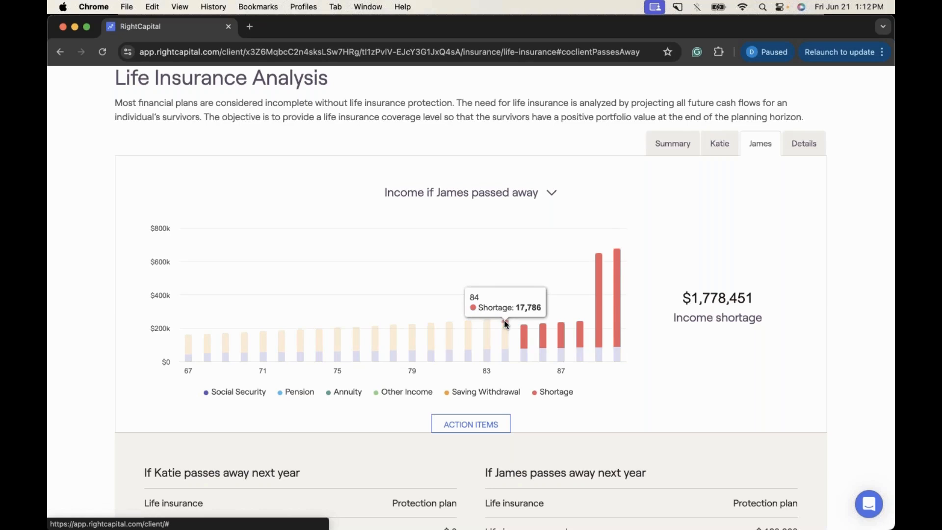
click(551, 192)
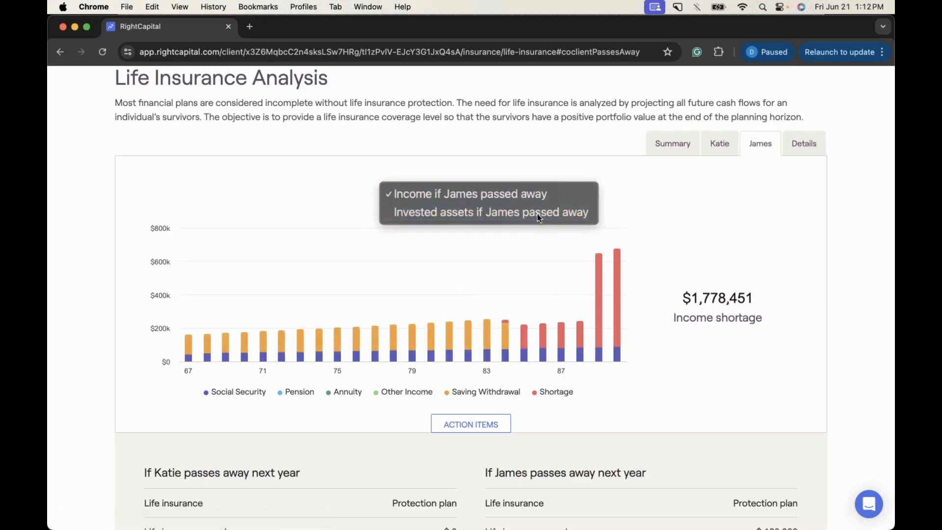
click(538, 216)
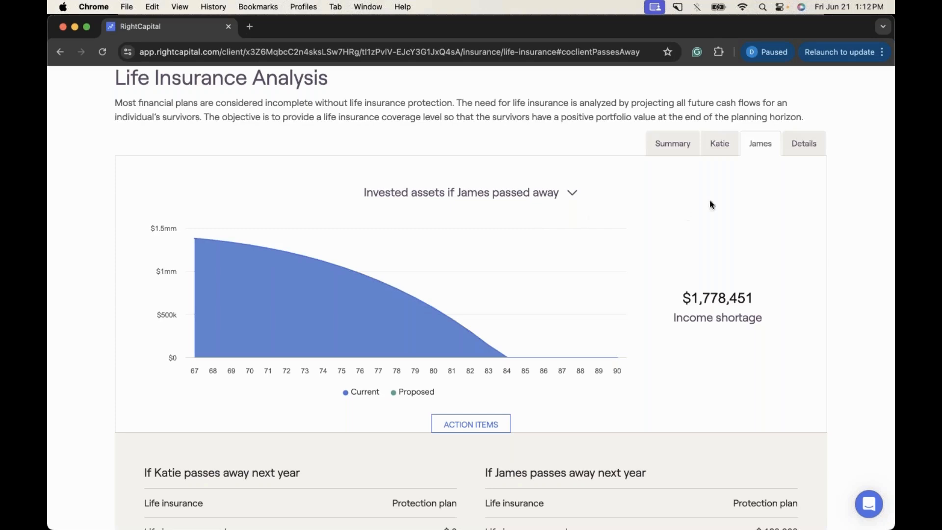
Open the analysis details for the client's death scenario and examine the Cash flow summary and Ending account balance tables.
click(797, 150)
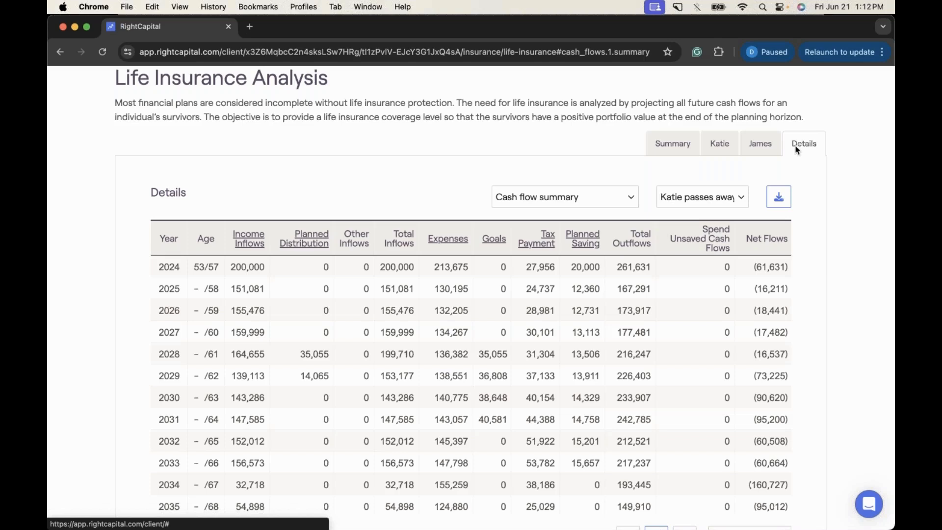
click(630, 199)
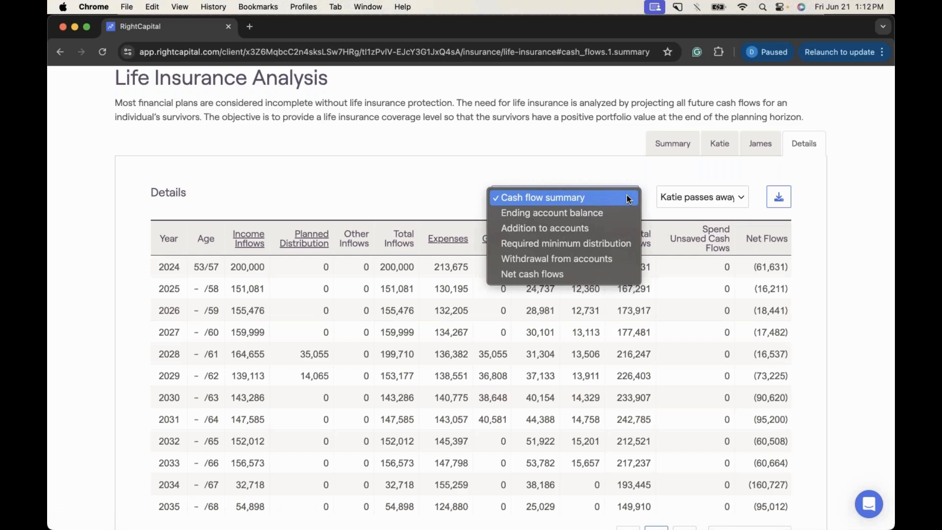
click(489, 181)
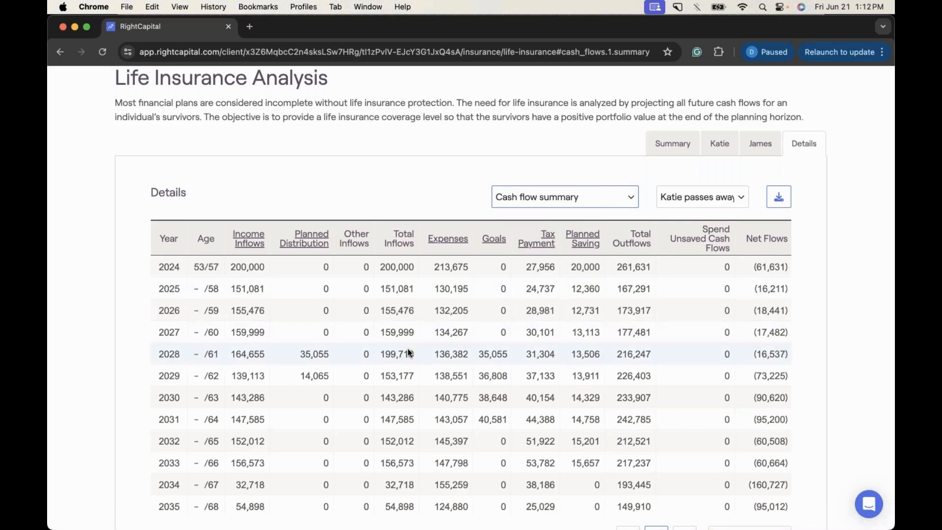
scroll(408, 352, down, 5)
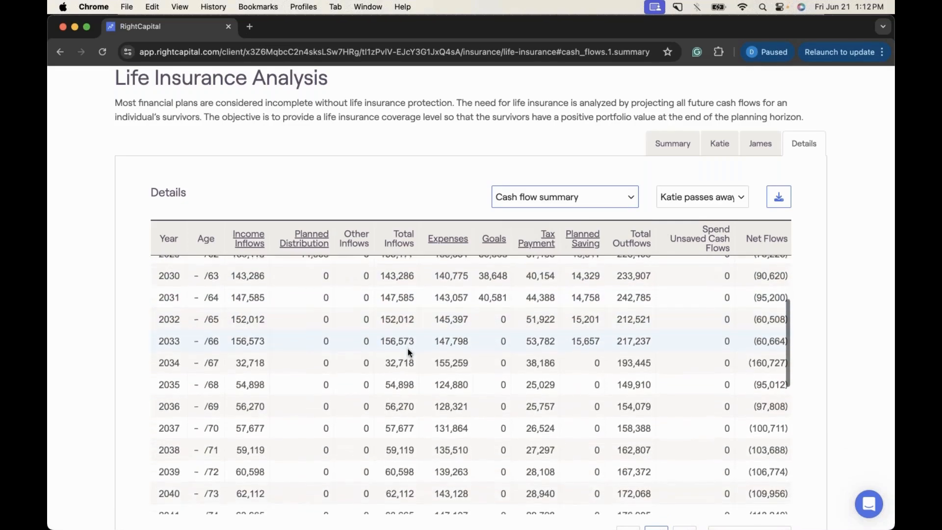
scroll(408, 348, up, 5)
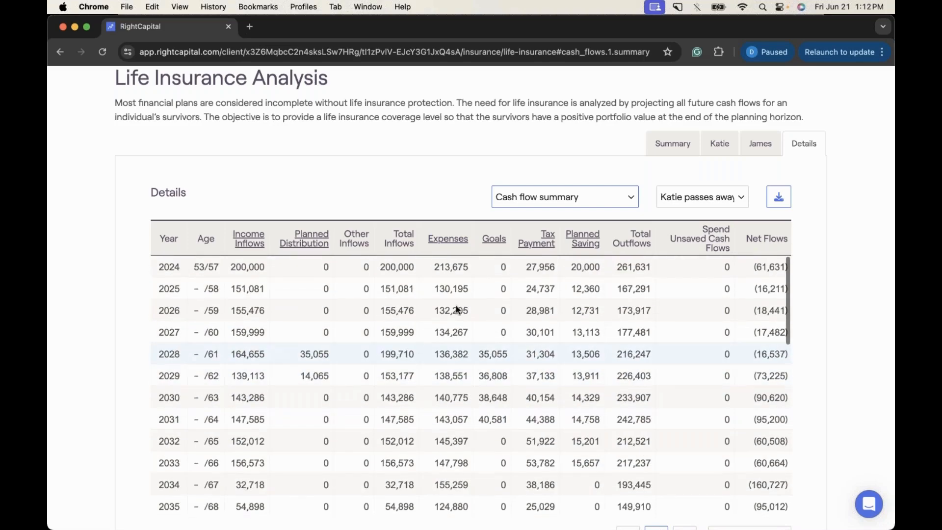
click(577, 198)
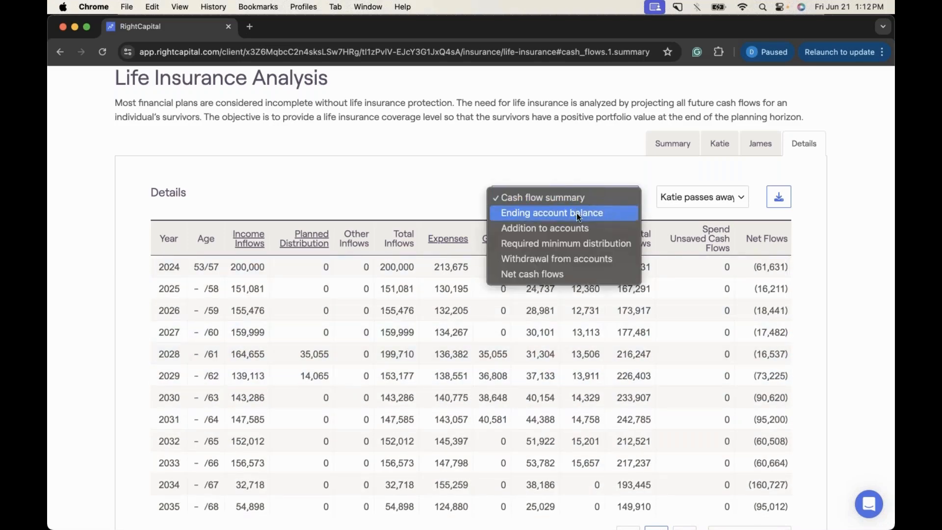
click(576, 213)
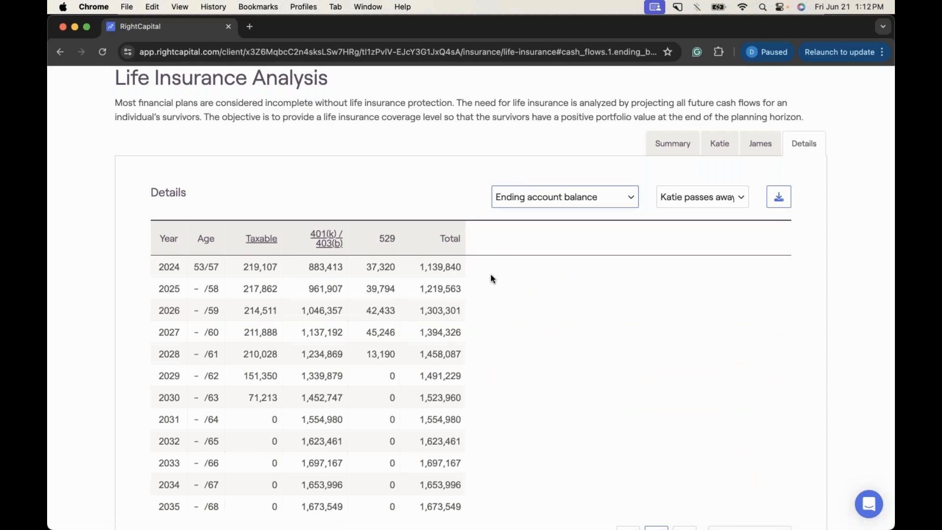
Examine the Required minimum distribution and Net cash flows tables for the client's death scenario.
click(563, 194)
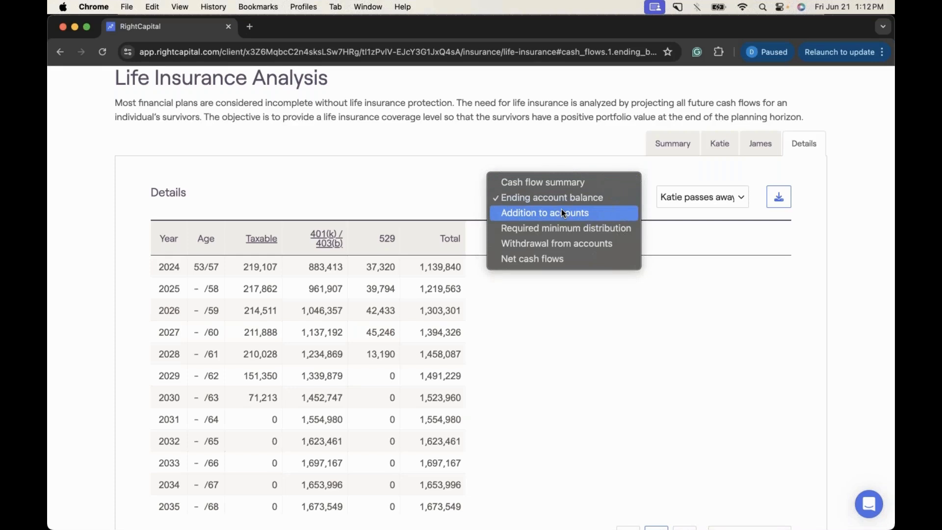
click(599, 229)
scroll(394, 382, down, 3)
scroll(391, 388, down, 5)
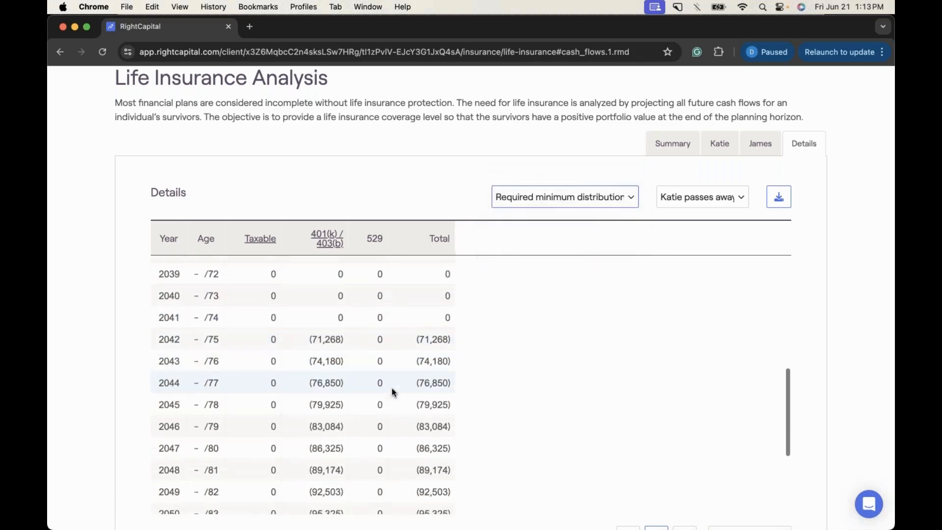
click(565, 201)
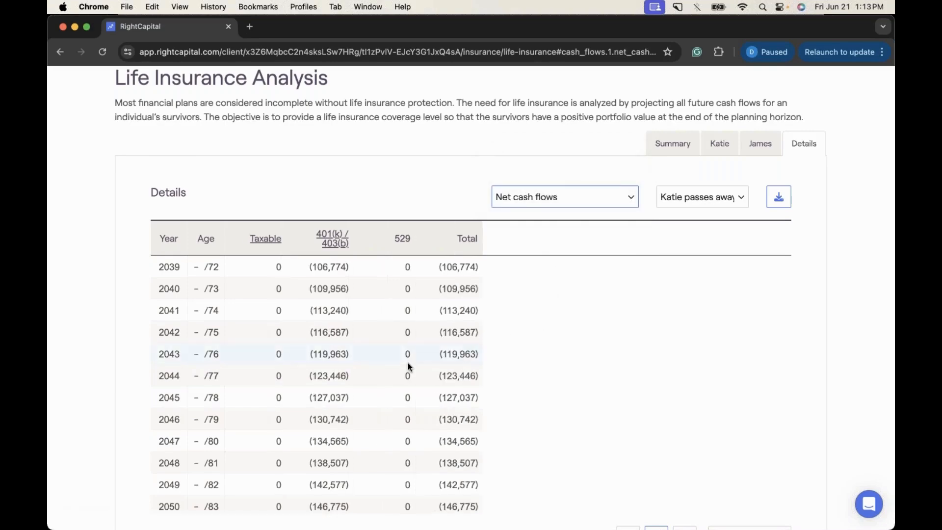
scroll(407, 363, up, 6)
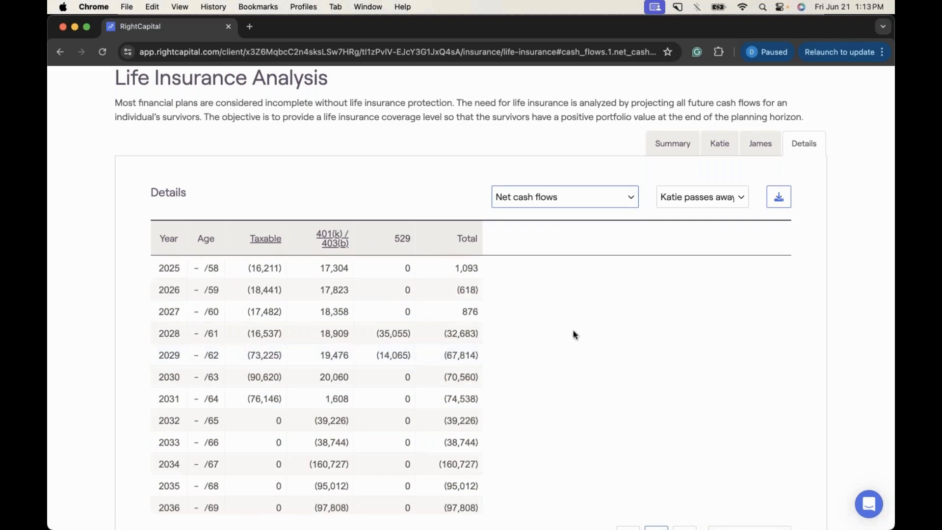
Switch the details to the scenario where the co-client passes away next year and display its Cash flow summary.
click(712, 198)
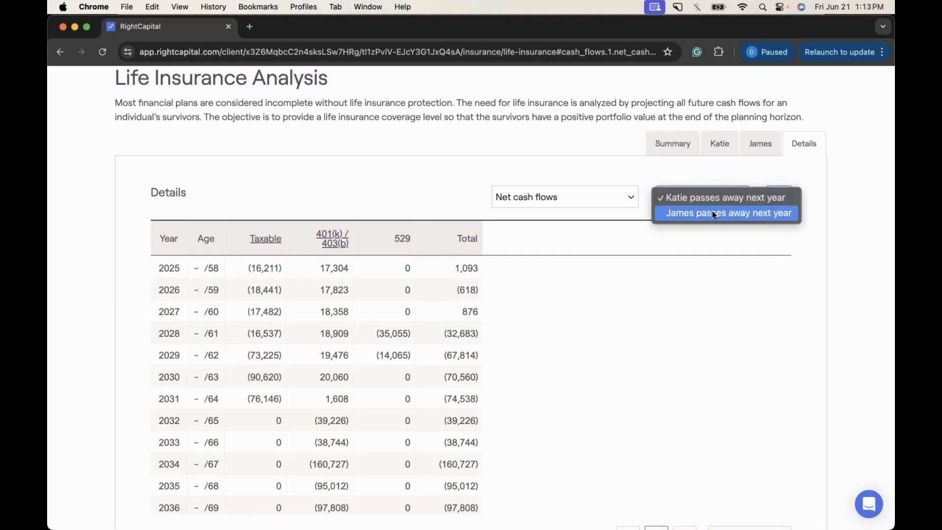
click(712, 213)
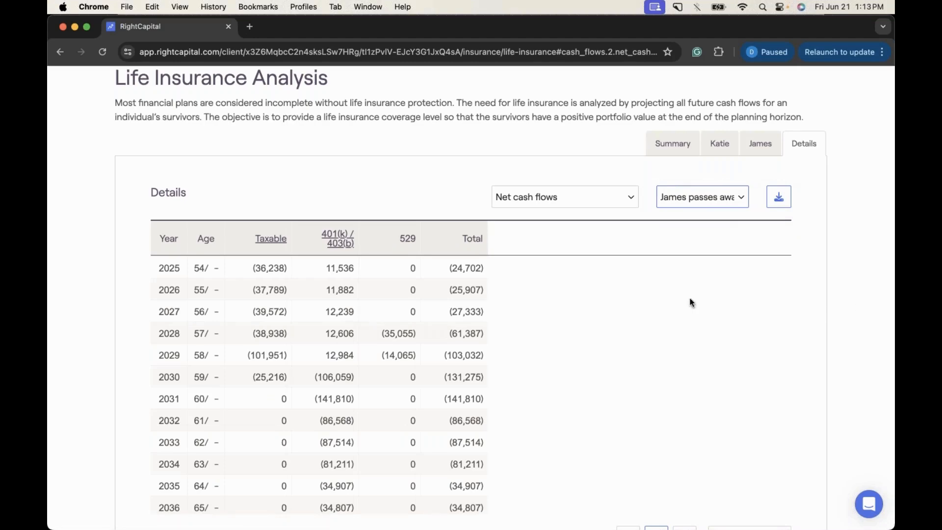
click(604, 192)
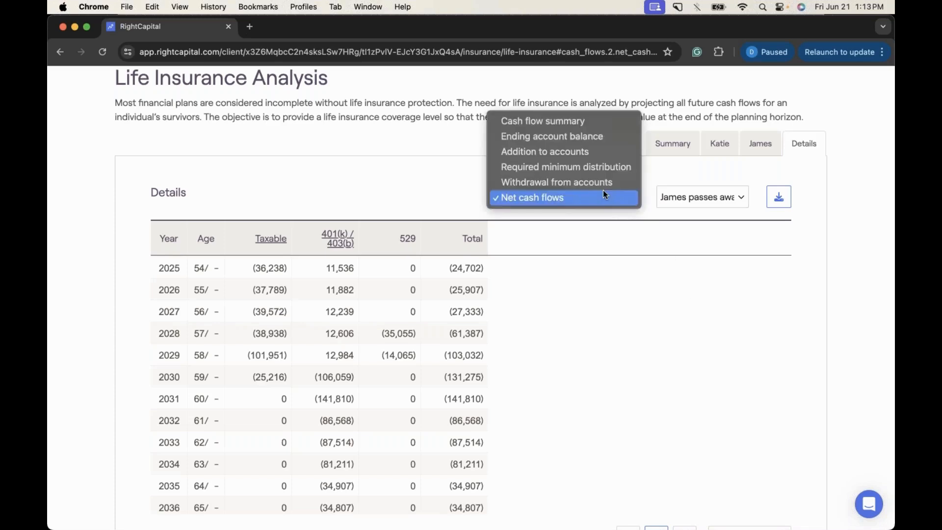
click(576, 123)
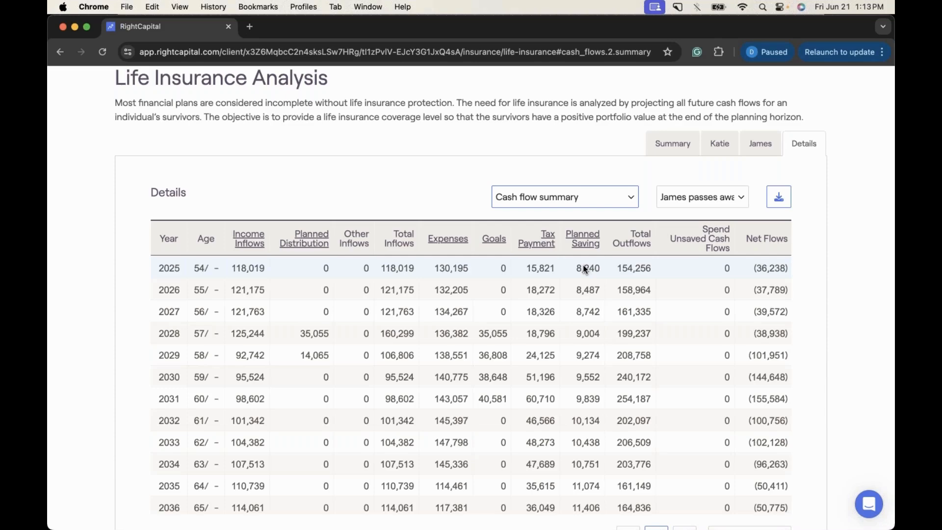
Return to the life insurance summary and examine the life insurance needs and proposed coverage settings for each spouse.
click(659, 152)
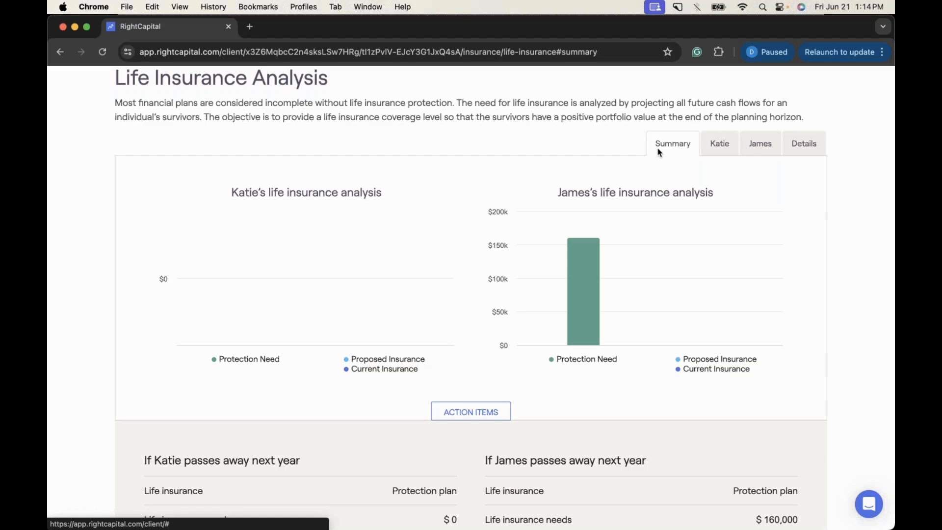
scroll(659, 152, up, 3)
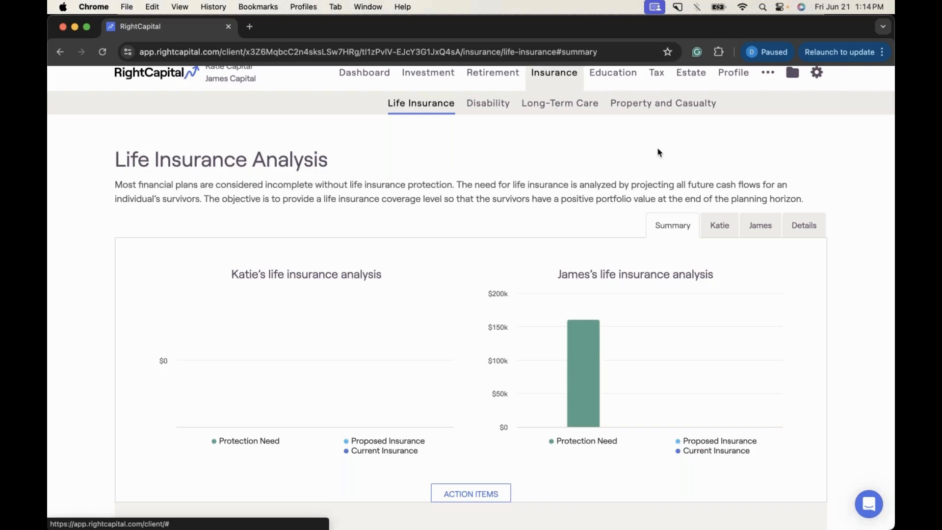
scroll(659, 153, down, 1)
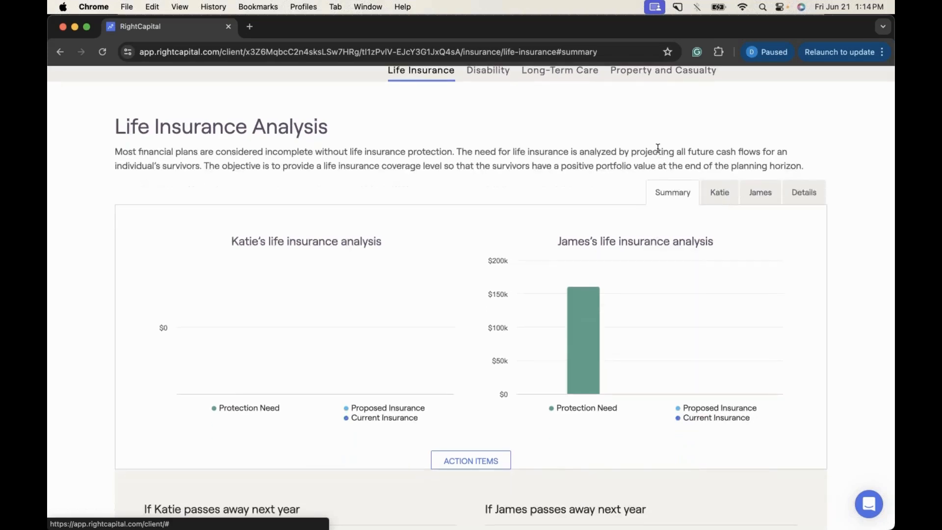
scroll(590, 219, down, 7)
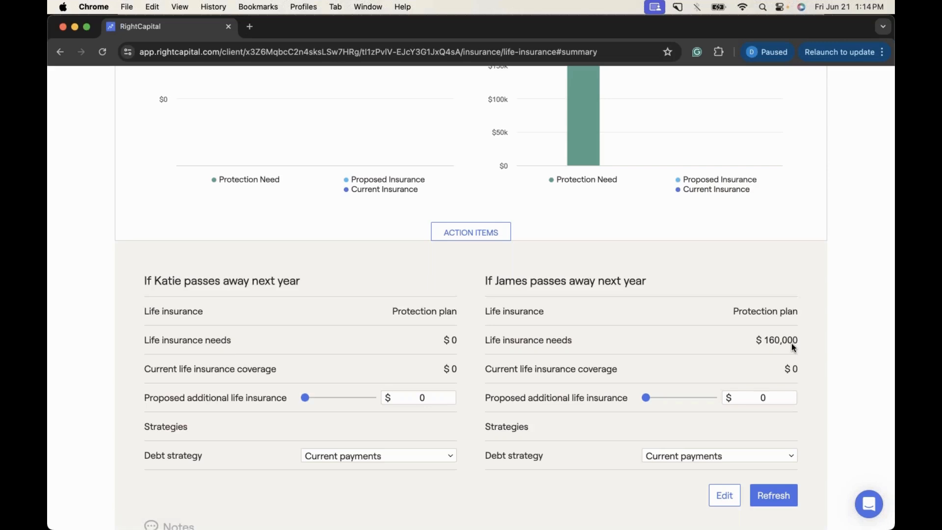
Set the proposed additional life insurance for the co-client's death scenario to $160,000 and refresh the analysis.
scroll(702, 322, up, 3)
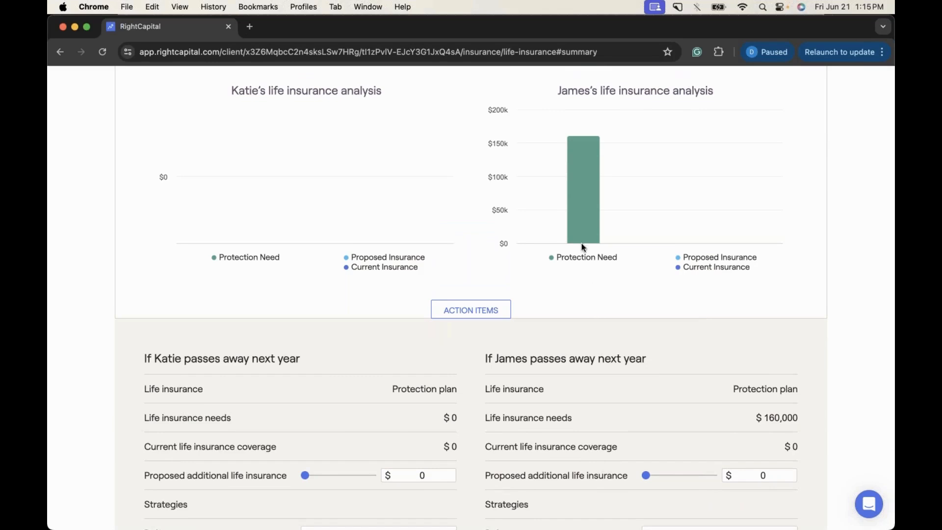
mouse_move(579, 236)
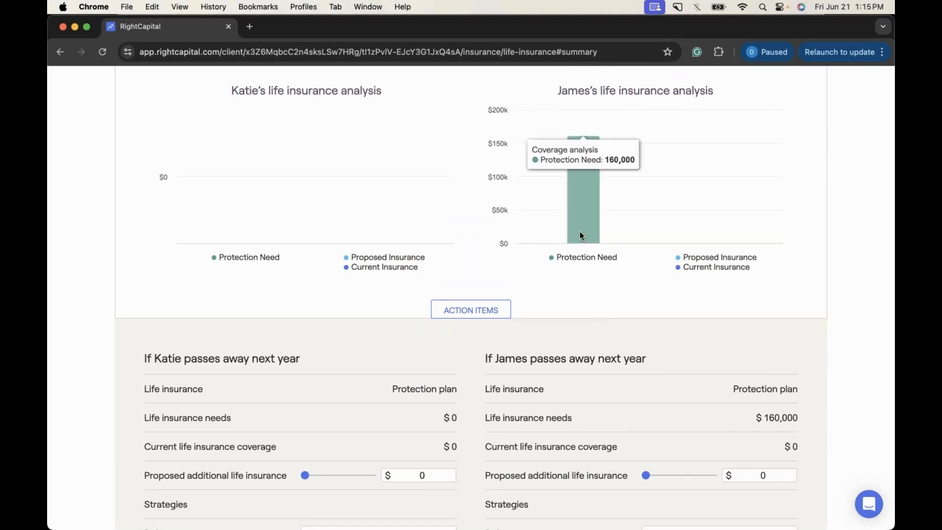
click(739, 474)
text(1)
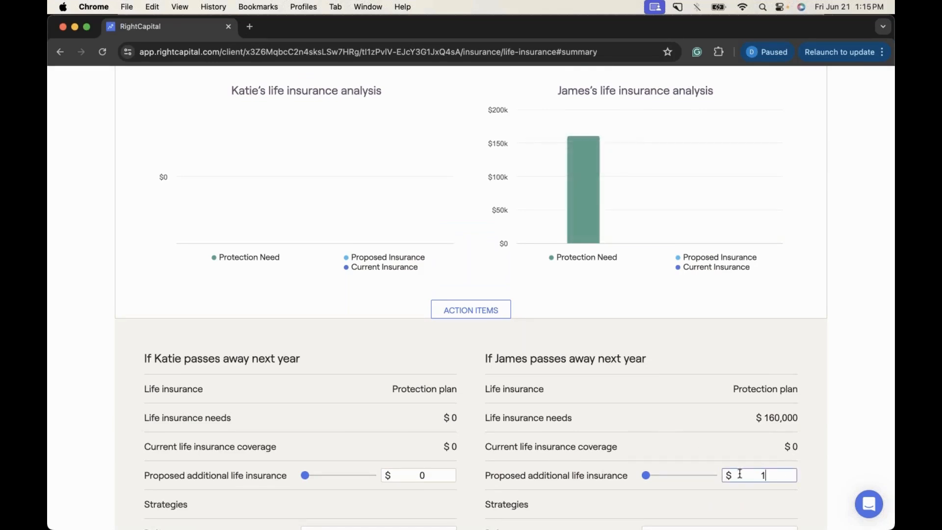
text(60,000)
scroll(696, 356, down, 1)
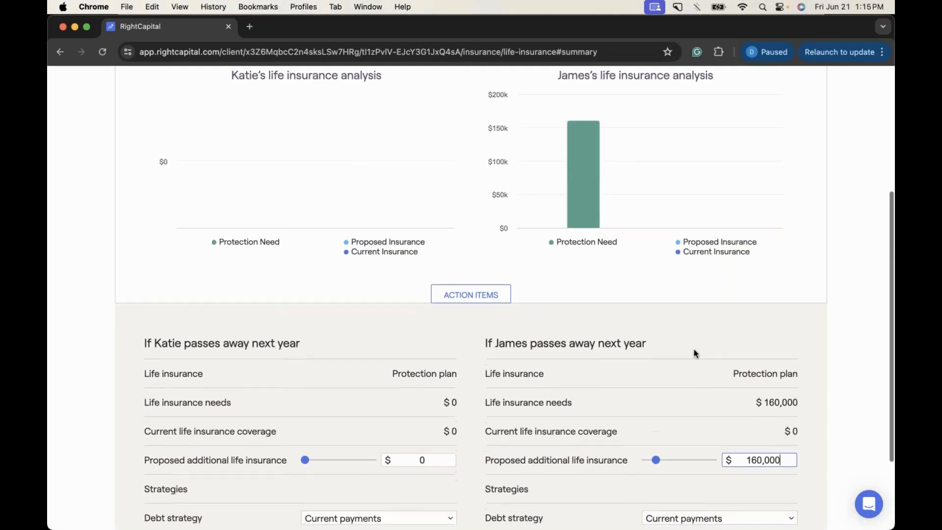
scroll(700, 354, down, 3)
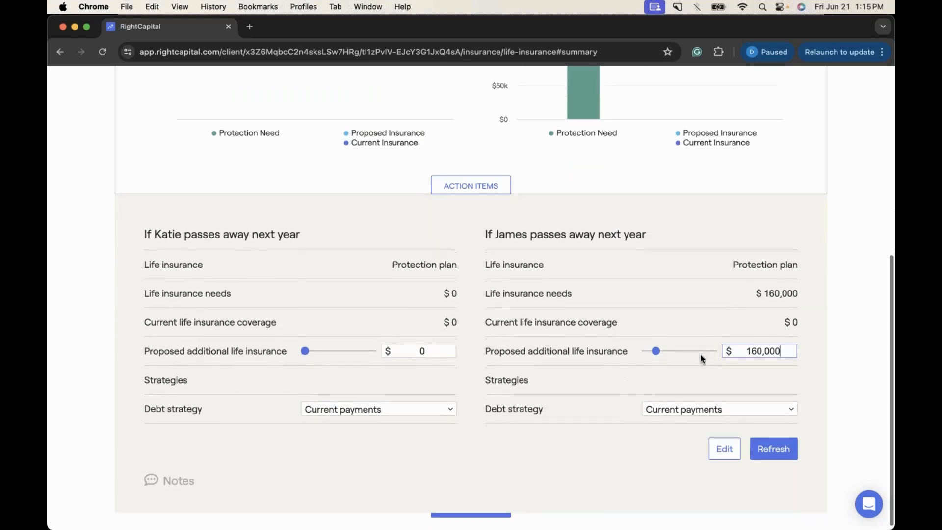
click(766, 448)
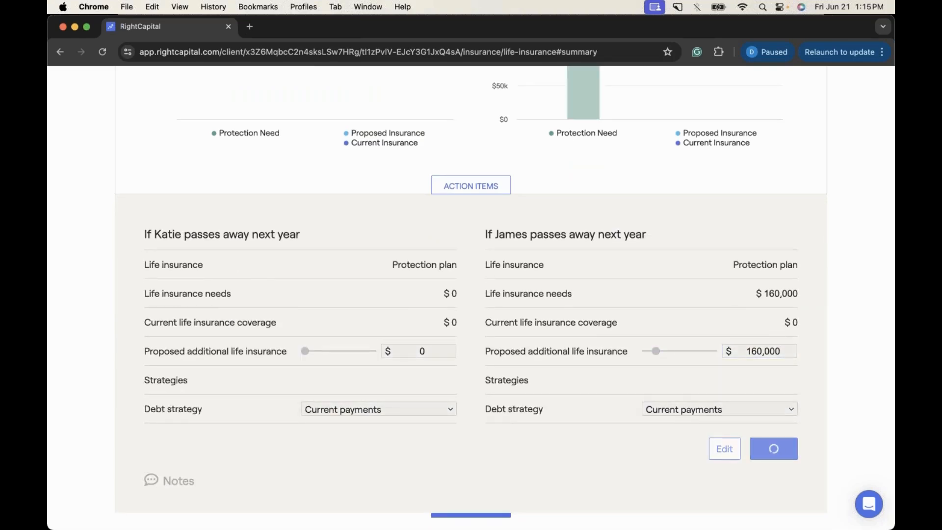
Compare the co-client's protection need with the proposed insurance, and view the invested assets chart for the co-client's death.
scroll(701, 360, up, 5)
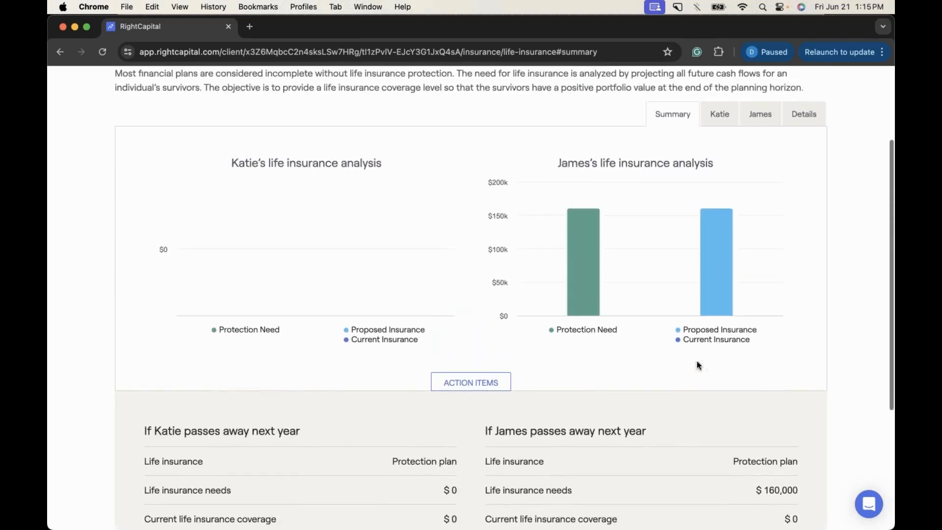
mouse_move(715, 293)
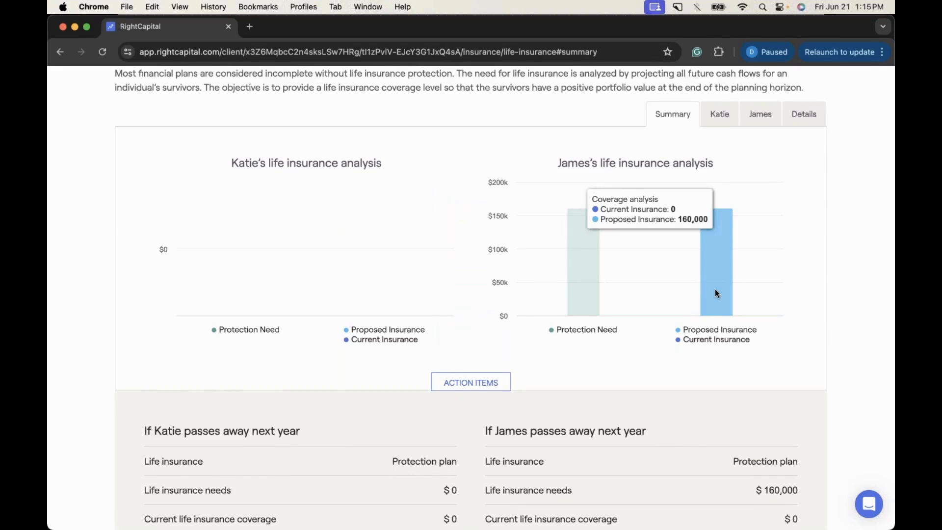
mouse_move(597, 283)
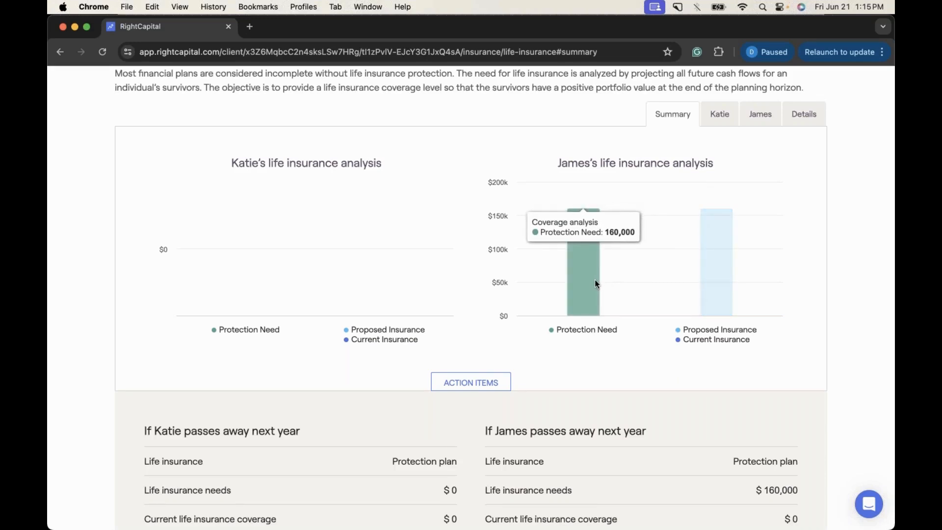
click(757, 118)
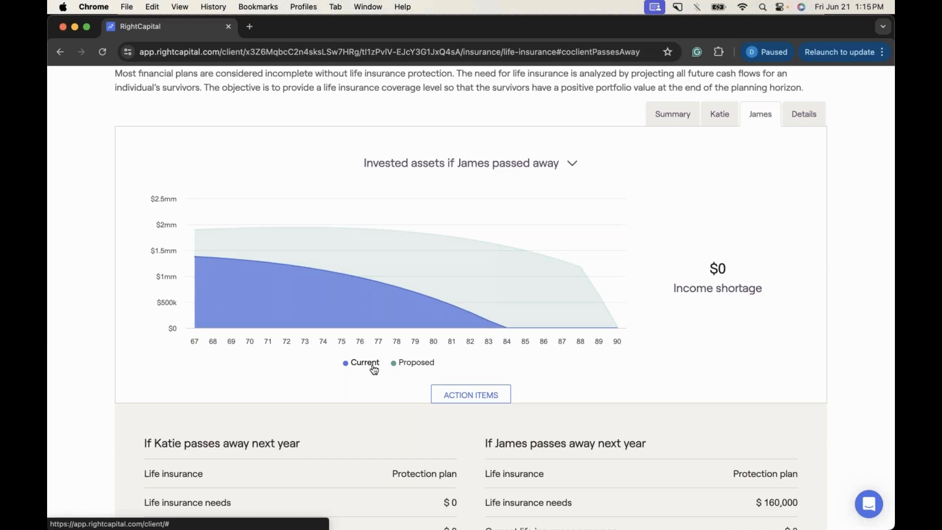
Examine the Cash flow summary for the co-client's death scenario and its Other Inflows breakdown.
click(802, 118)
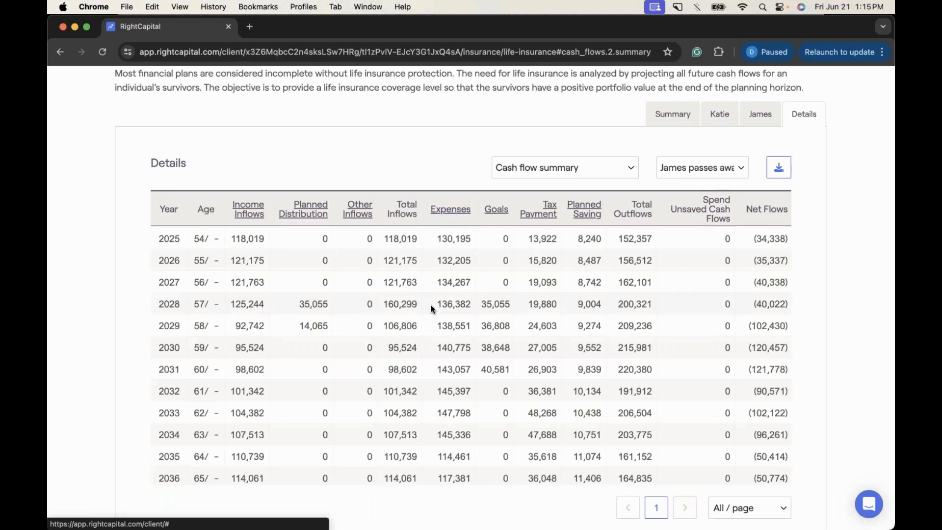
scroll(430, 304, up, 1)
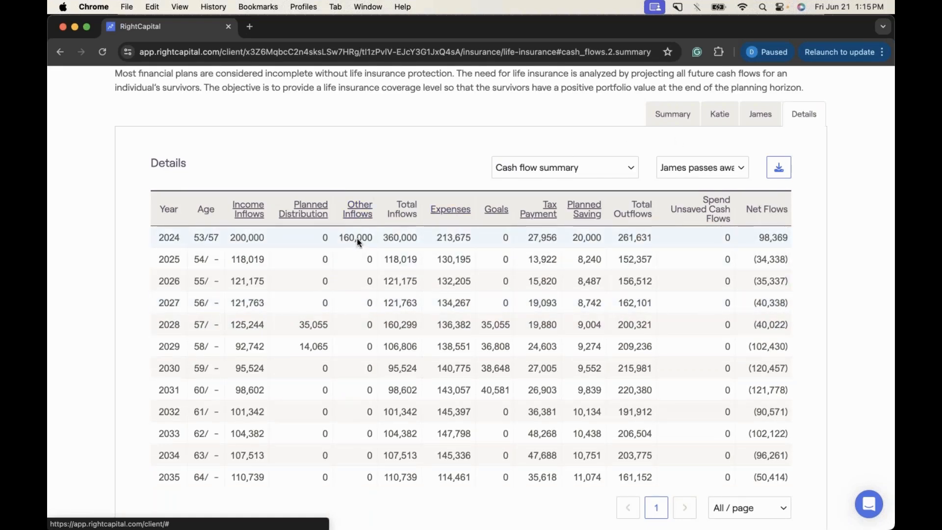
click(358, 214)
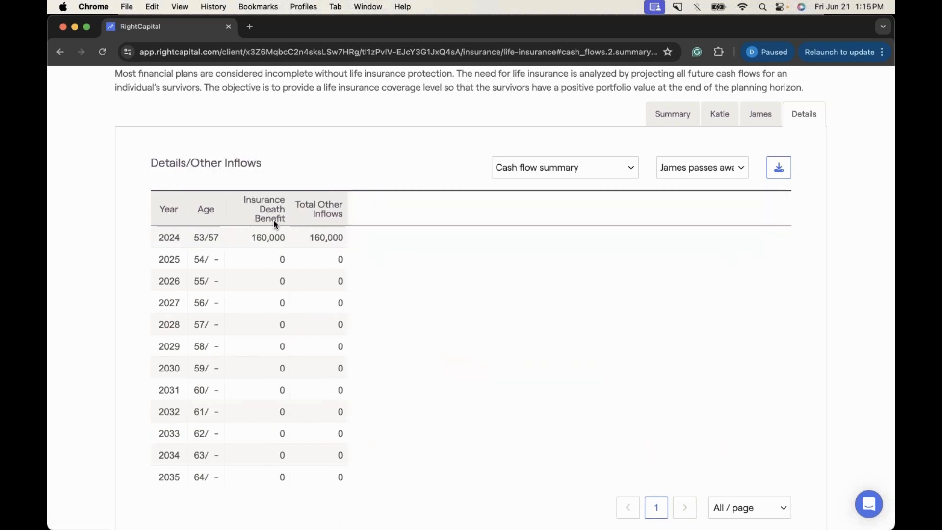
click(178, 167)
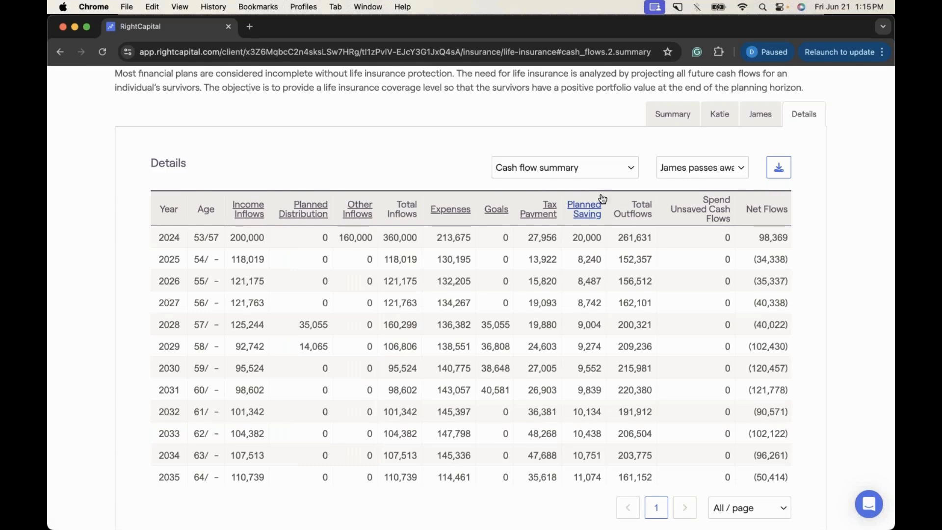
Display the Ending account balance table for the co-client's death scenario and examine the balances through 2061.
click(626, 168)
click(622, 182)
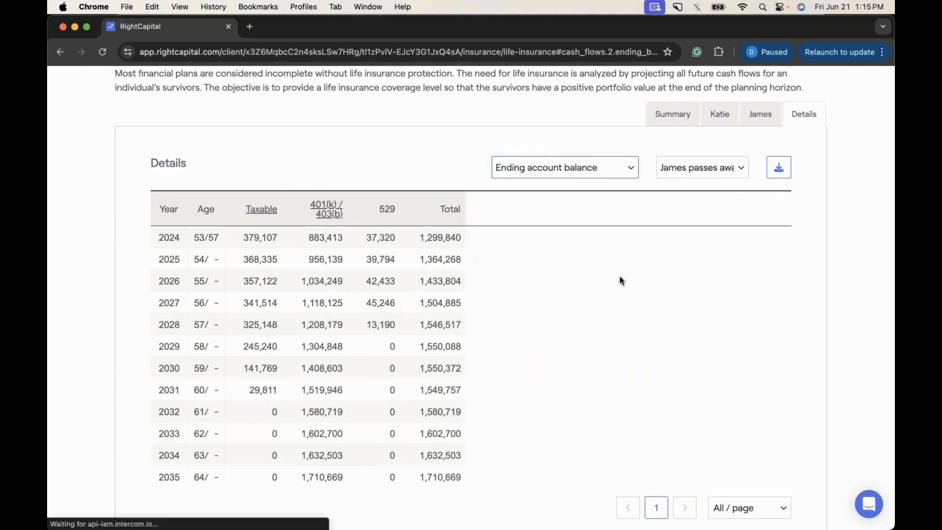
scroll(420, 338, down, 10)
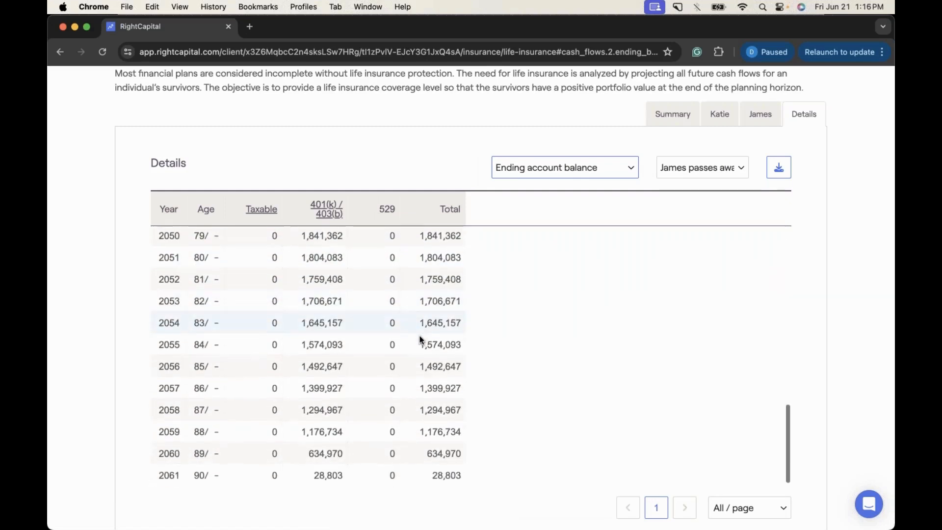
scroll(420, 338, down, 2)
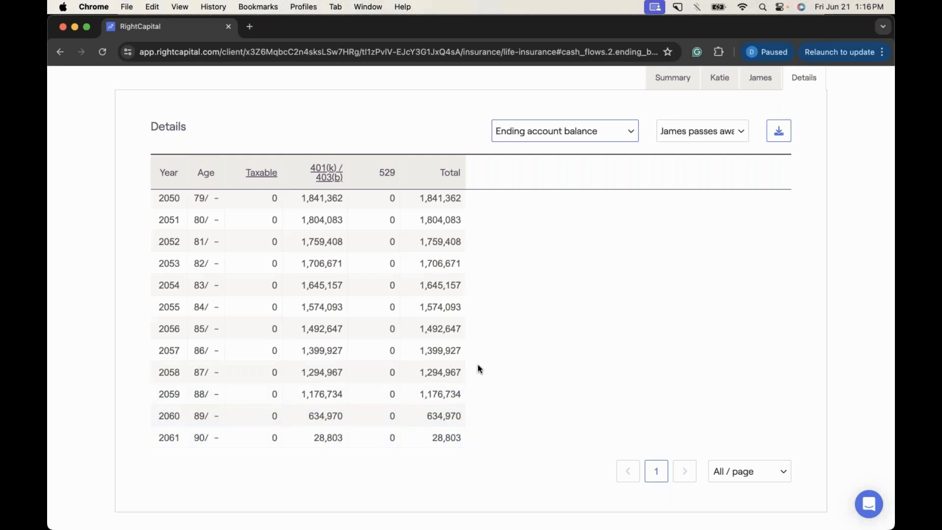
scroll(480, 369, up, 3)
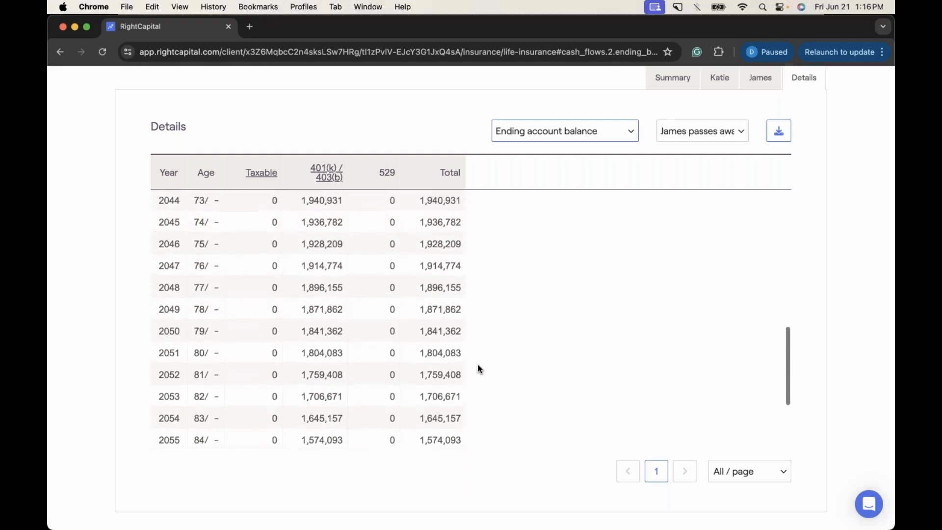
scroll(479, 368, up, 10)
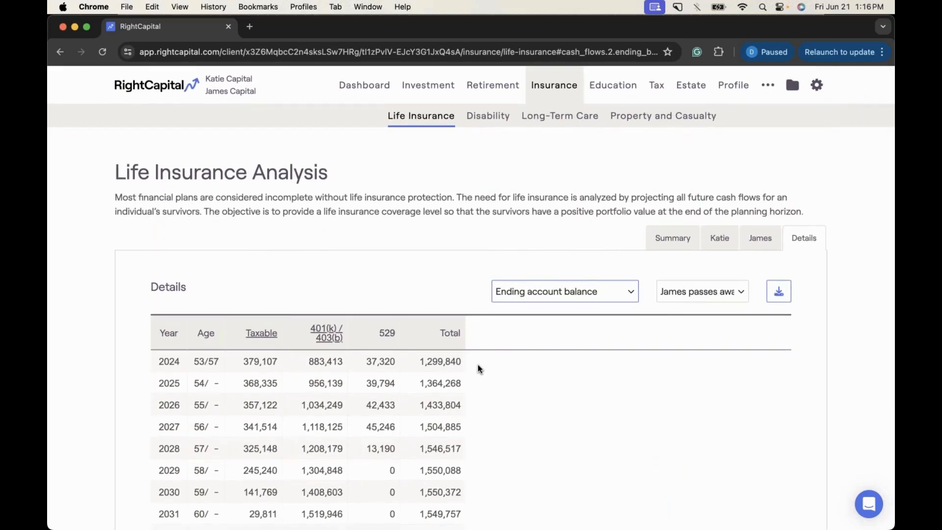
Return to the life insurance summary and review both spouses' coverage charts.
click(648, 248)
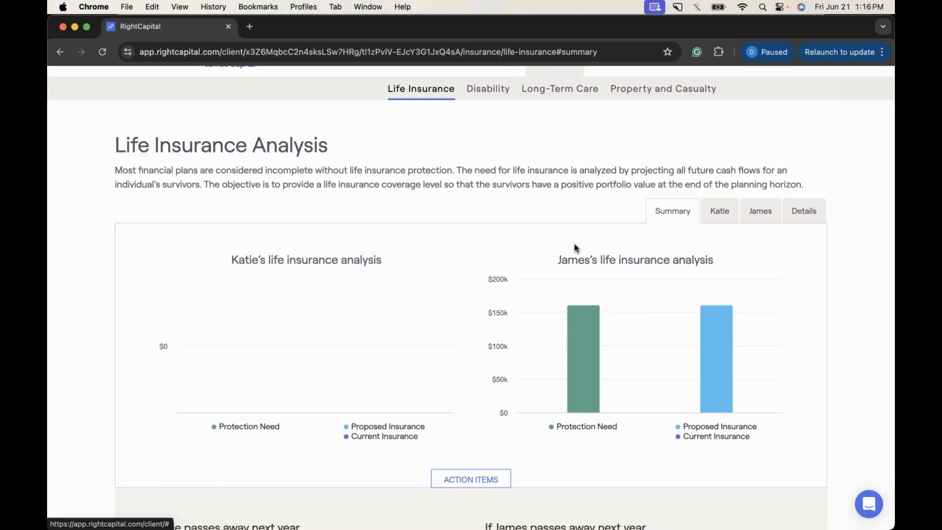
scroll(528, 258, down, 1)
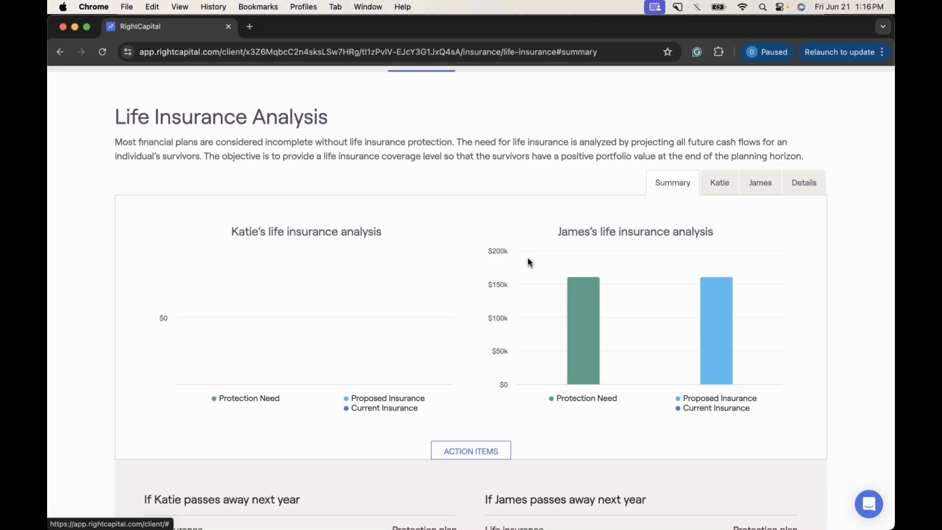
scroll(530, 262, up, 2)
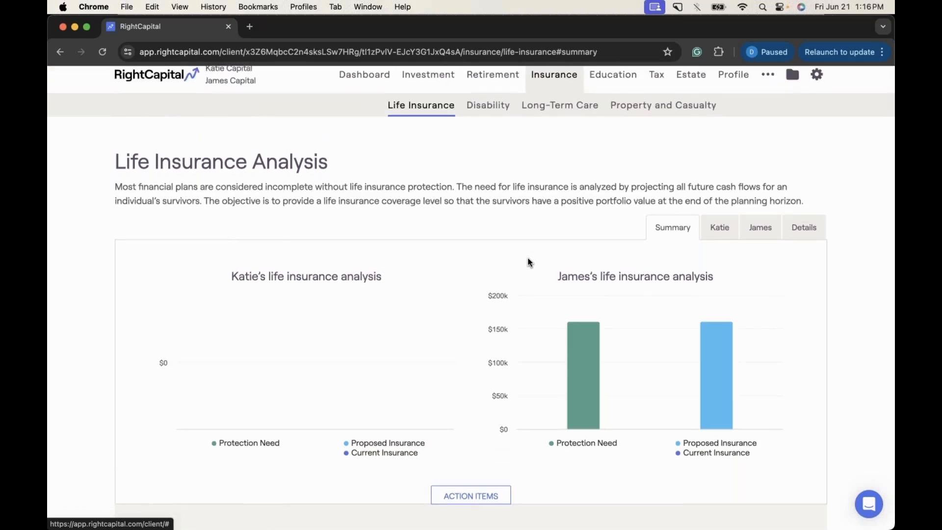
scroll(530, 262, up, 1)
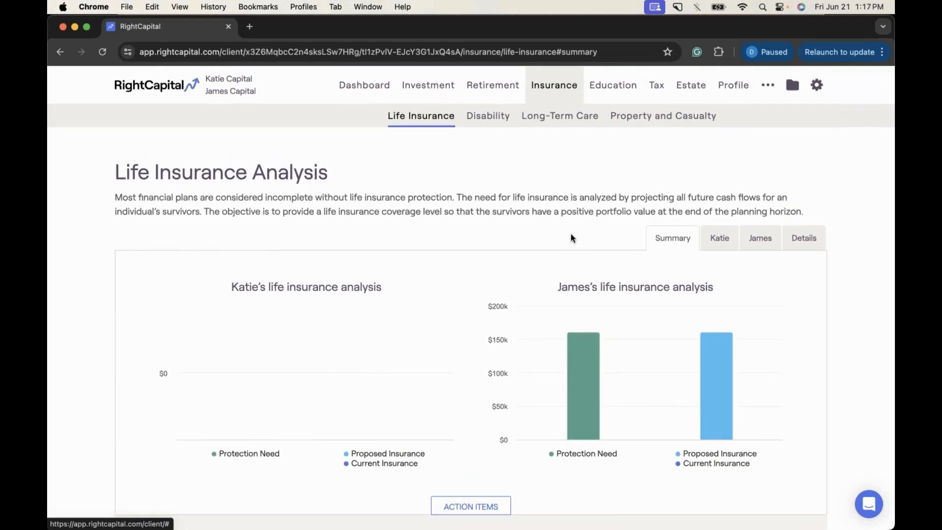
Add a Legacy goal to the client's profile and save it with a $0 target amount, End of both plans and No inflation.
click(733, 91)
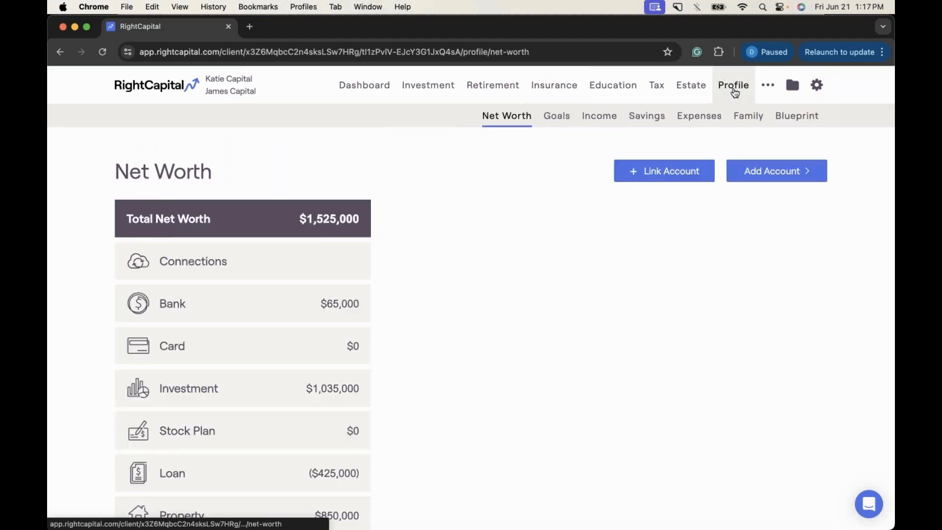
click(557, 119)
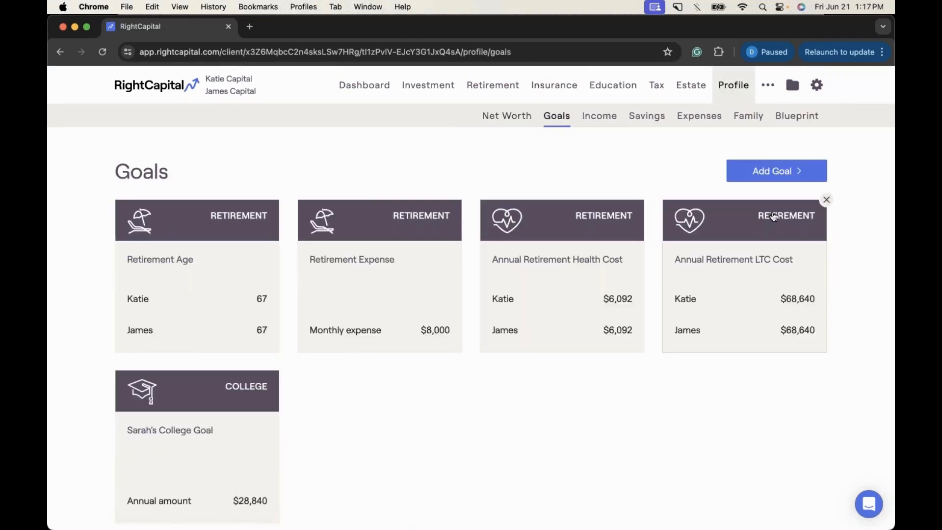
click(769, 175)
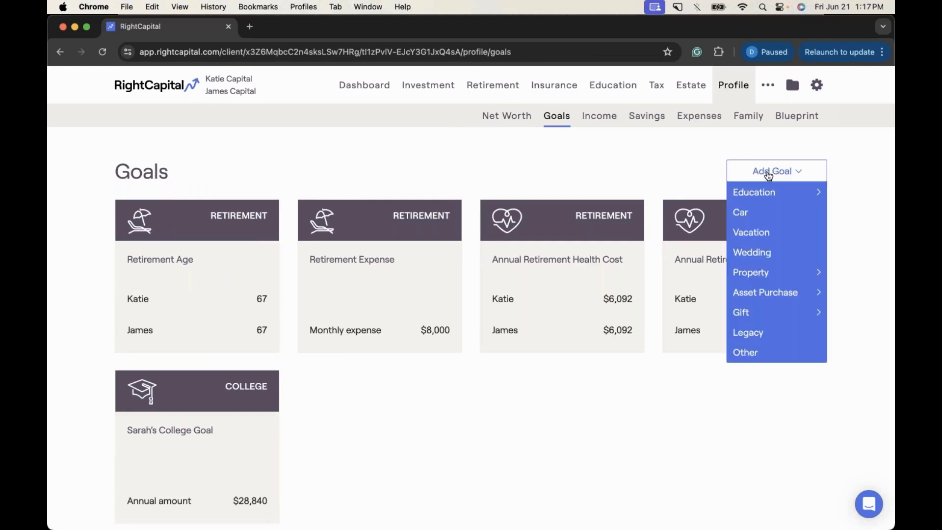
click(755, 335)
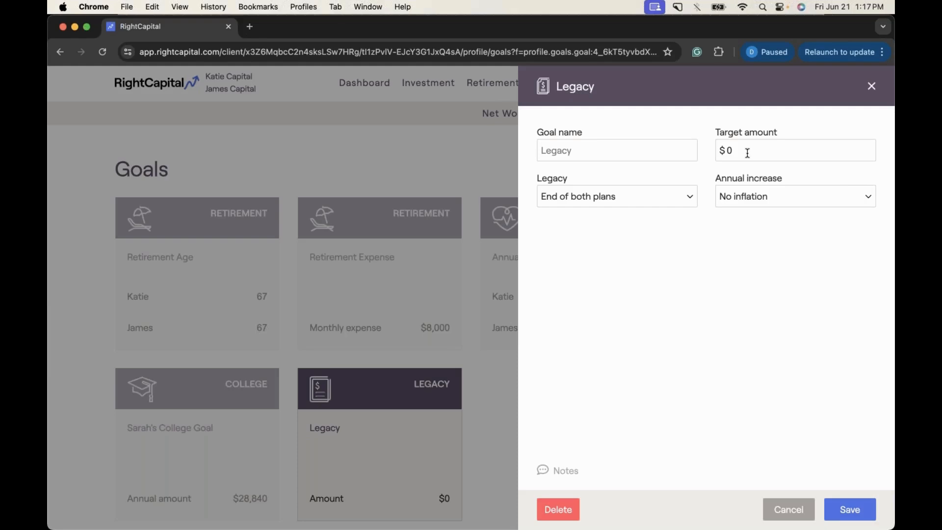
click(845, 510)
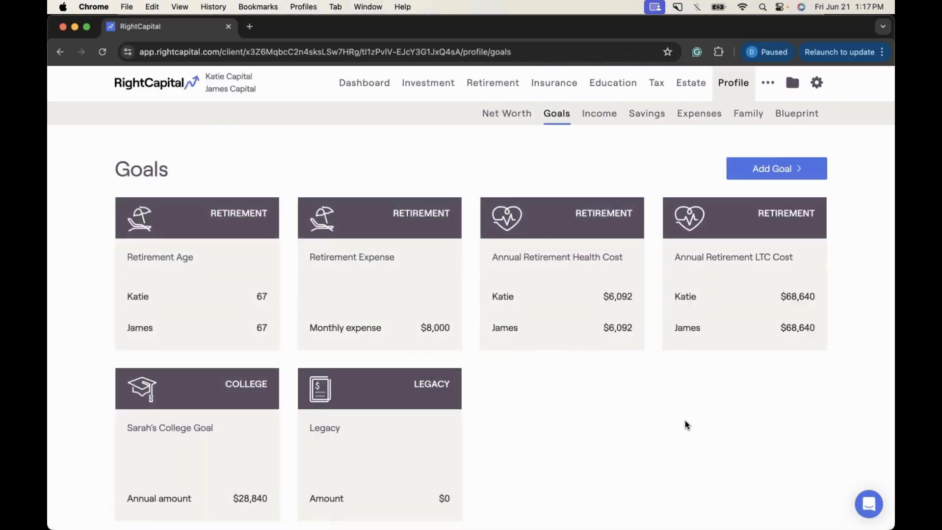
Add the Legacy financial goal to the life insurance analysis action items and save the selection.
click(554, 87)
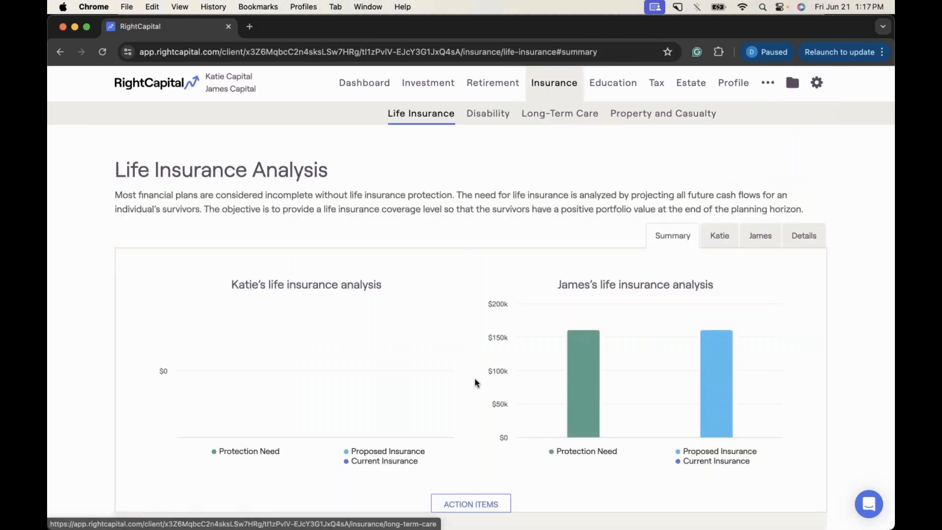
scroll(474, 403, down, 1)
scroll(476, 471, down, 5)
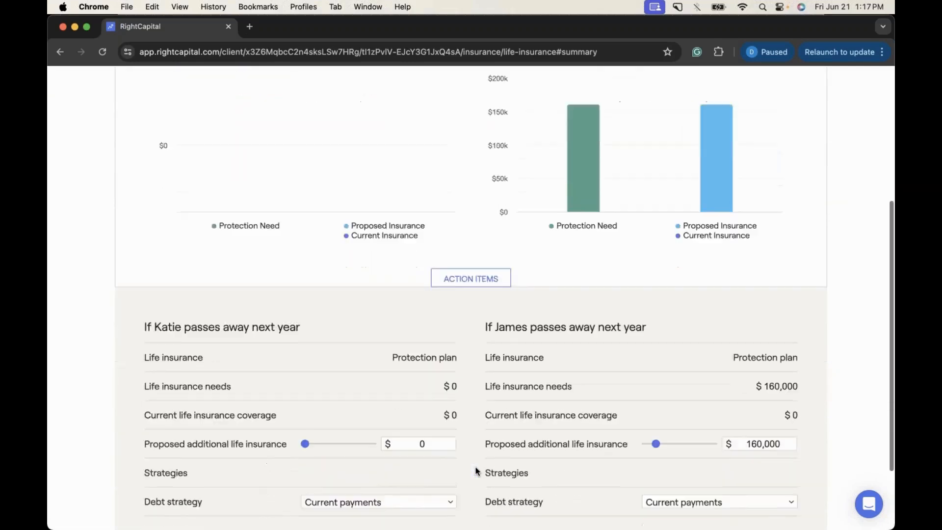
scroll(476, 471, down, 1)
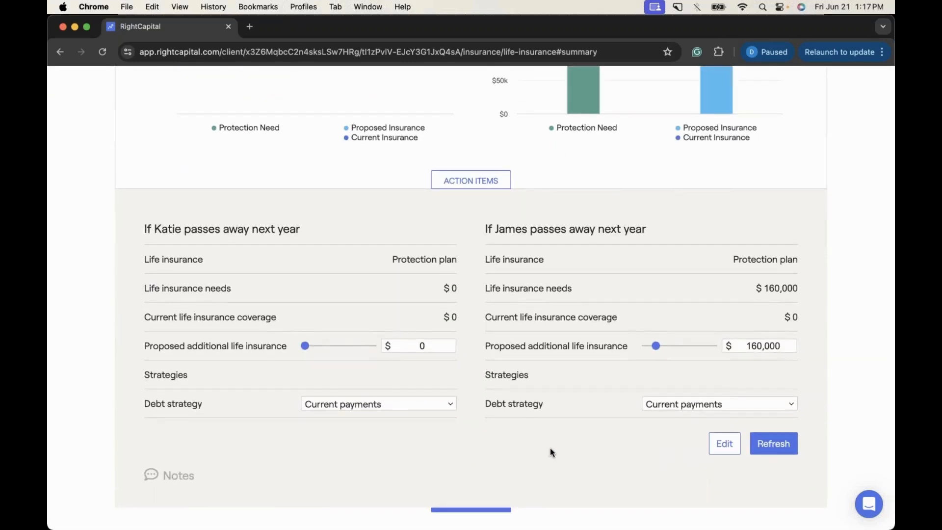
click(728, 446)
scroll(712, 376, down, 1)
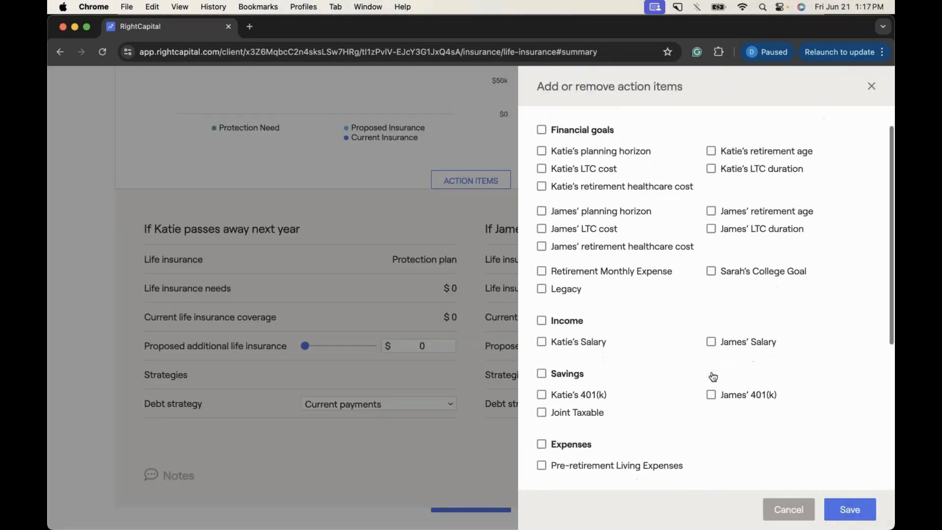
scroll(711, 375, down, 1)
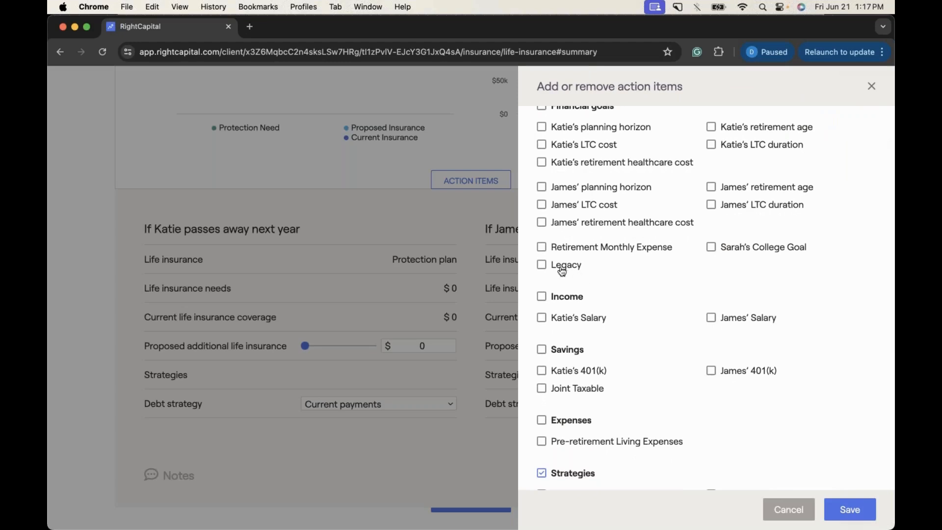
click(544, 267)
click(830, 503)
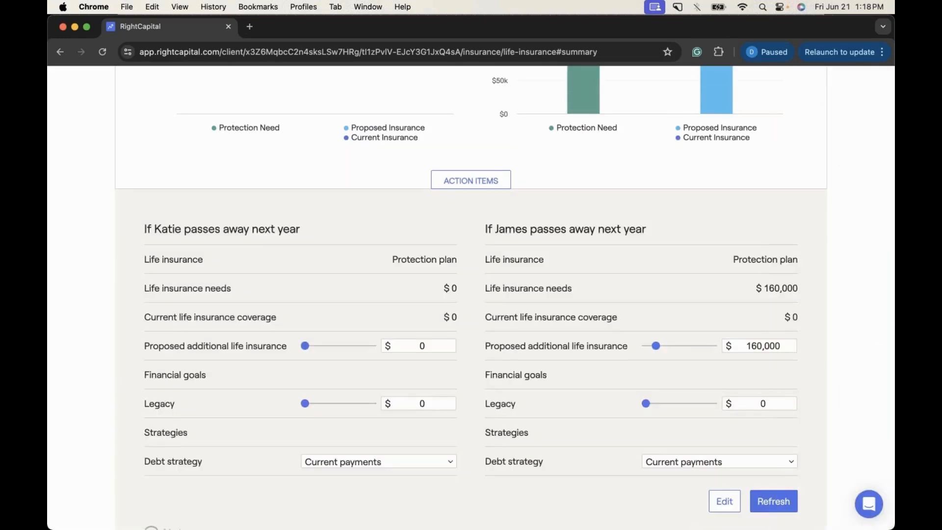
scroll(554, 364, down, 2)
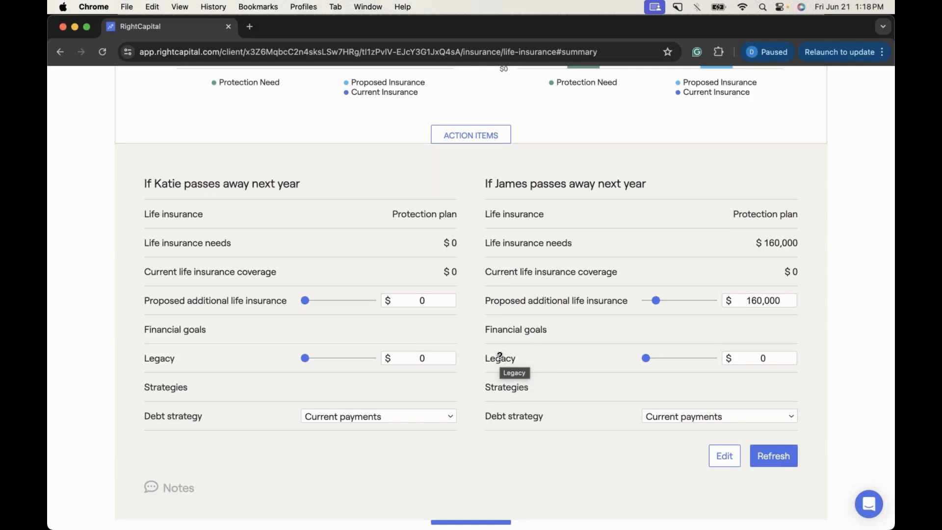
Set the Legacy goal to $1,000,000 in both spouses' death scenarios and review the recalculated coverage charts.
click(387, 358)
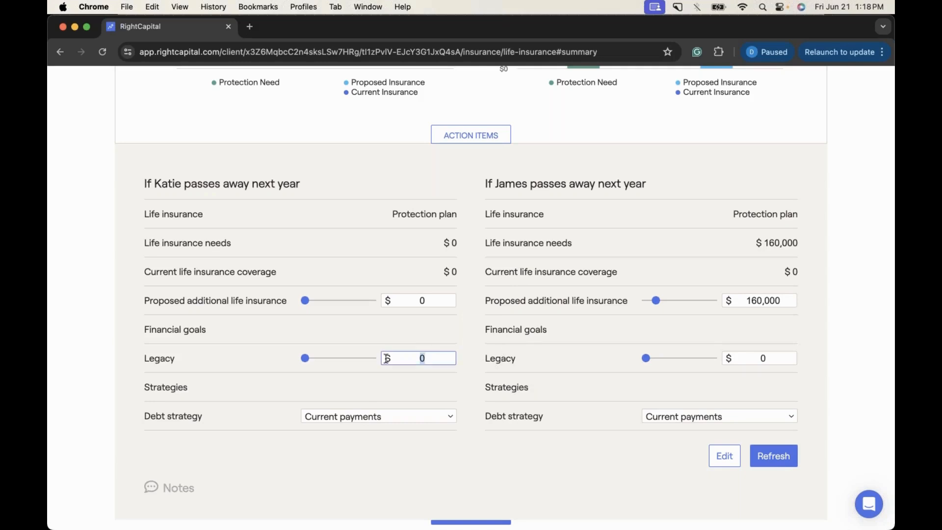
text(1,000,000)
drag(397, 359, 469, 362)
key(super+c)
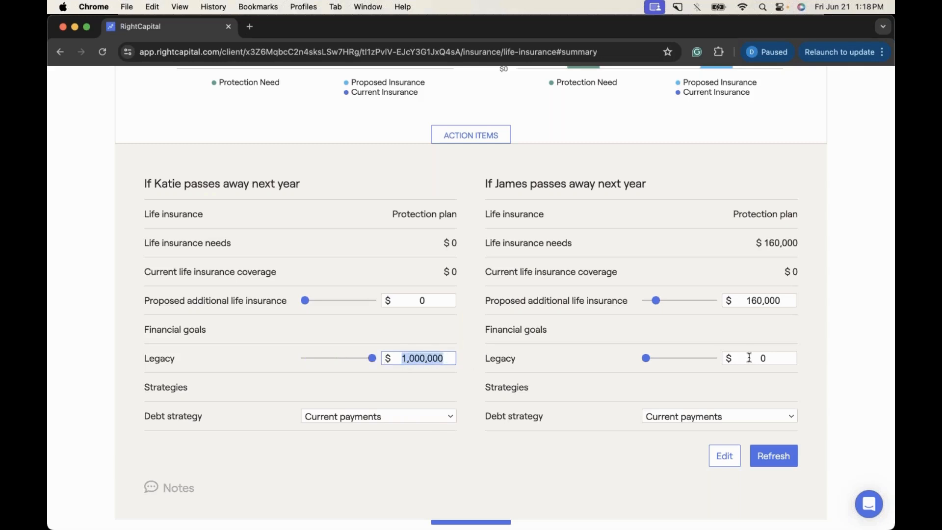
click(782, 358)
key(super+v)
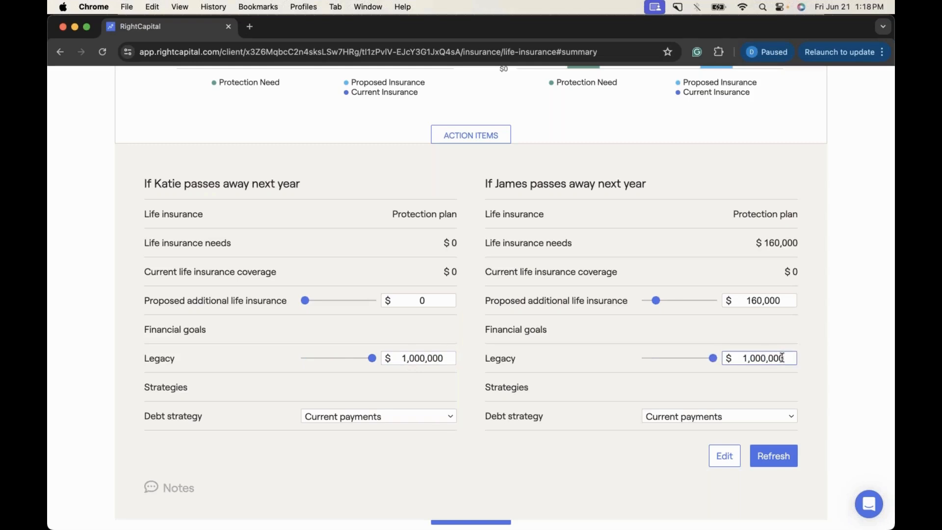
scroll(280, 300, up, 5)
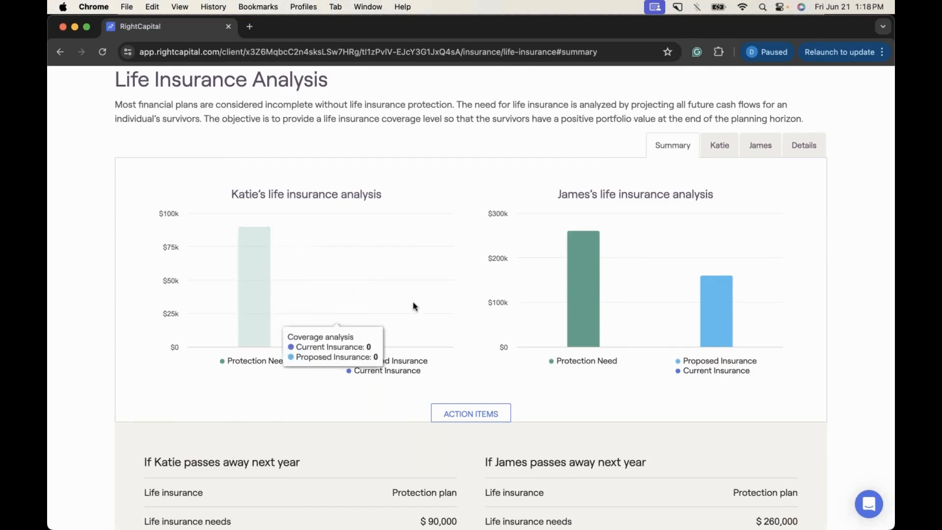
mouse_move(570, 292)
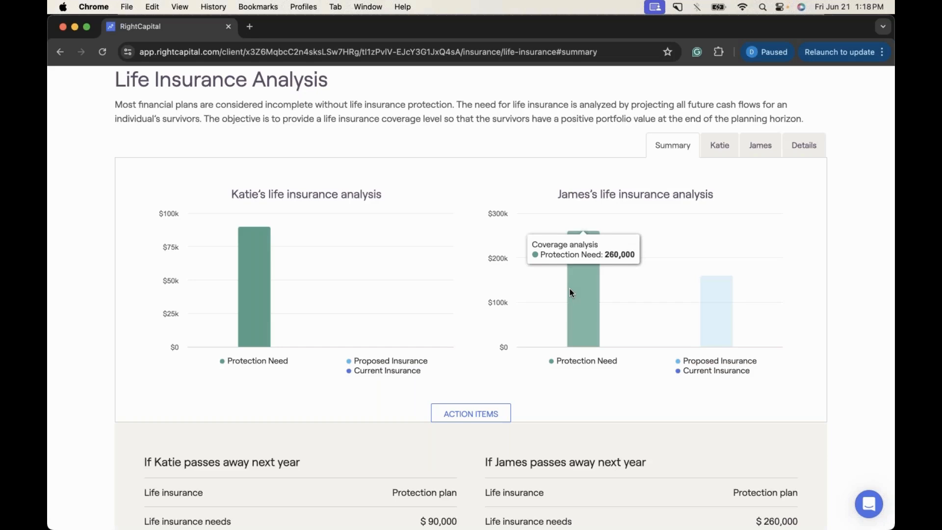
Add Retirement Monthly Expense and Pre-retirement Living Expenses to the life insurance action items and save the selection.
scroll(530, 318, down, 4)
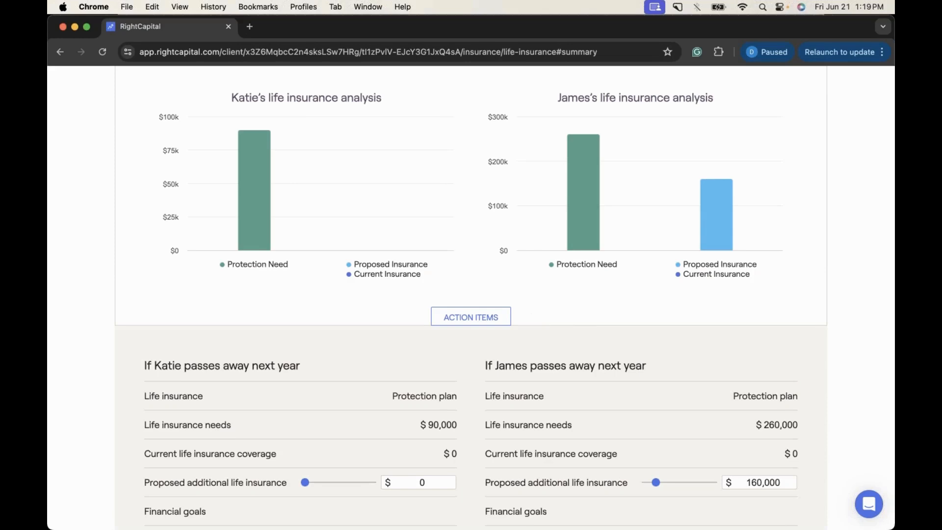
scroll(711, 395, down, 3)
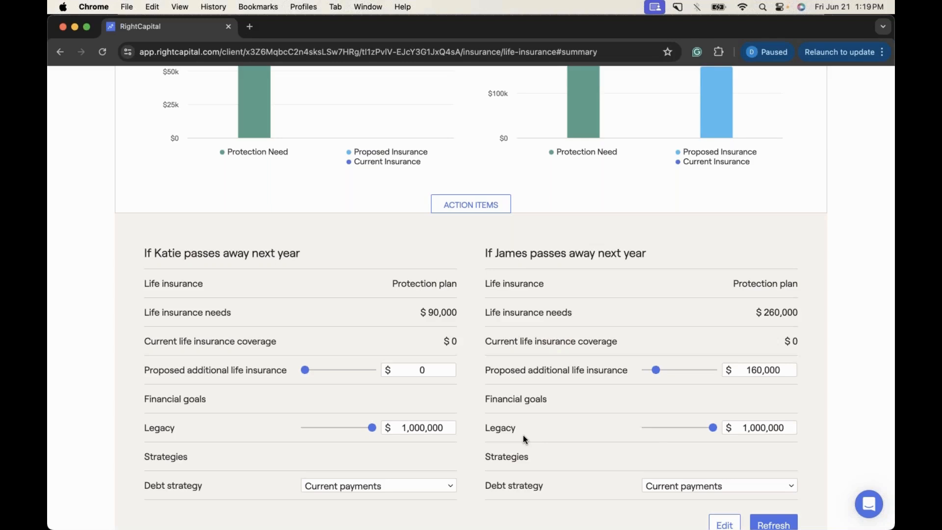
scroll(524, 436, down, 3)
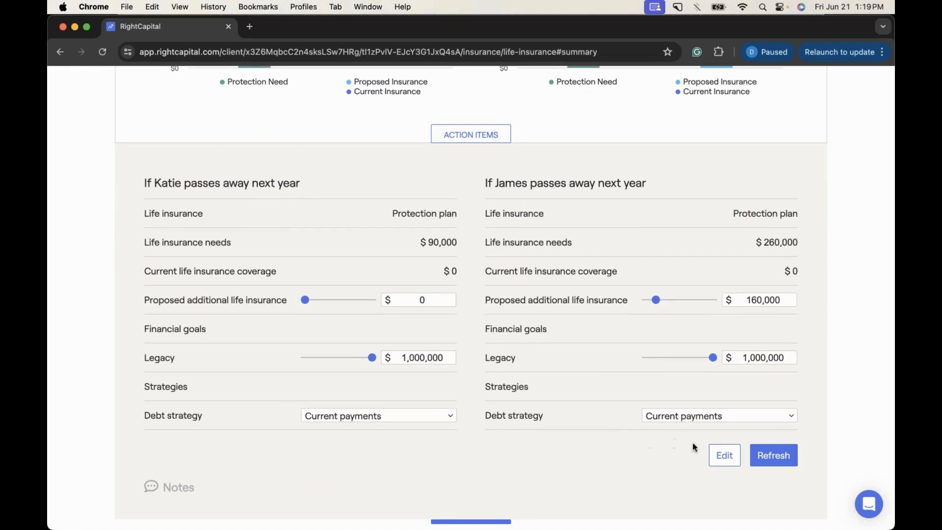
click(720, 456)
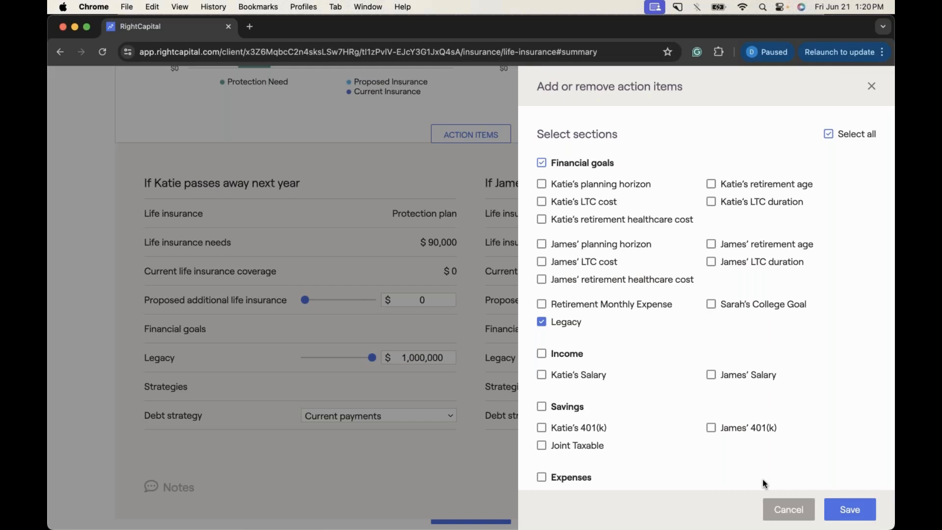
scroll(660, 423, down, 1)
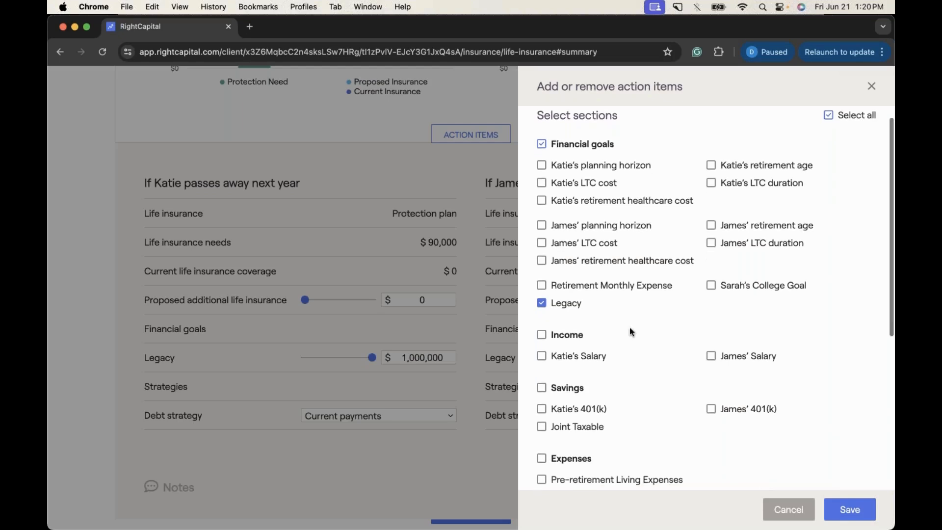
click(617, 292)
scroll(617, 343, down, 5)
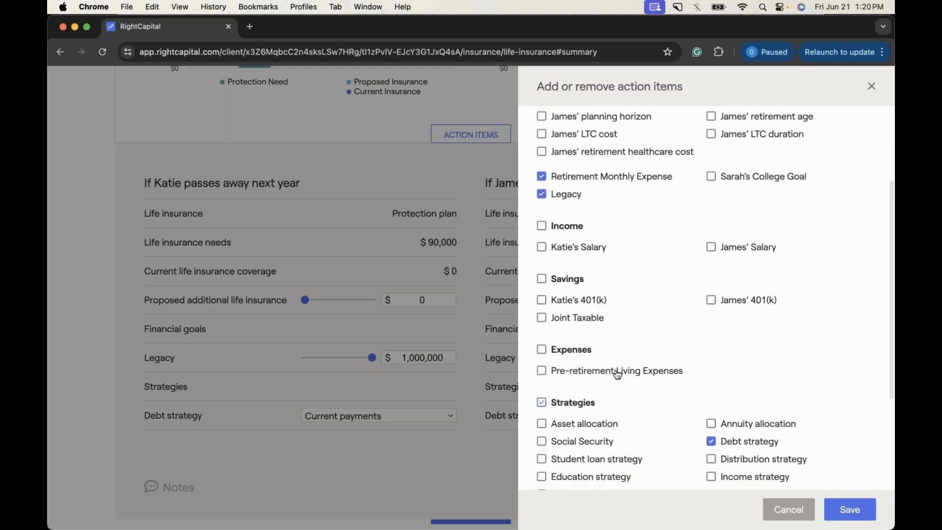
click(618, 375)
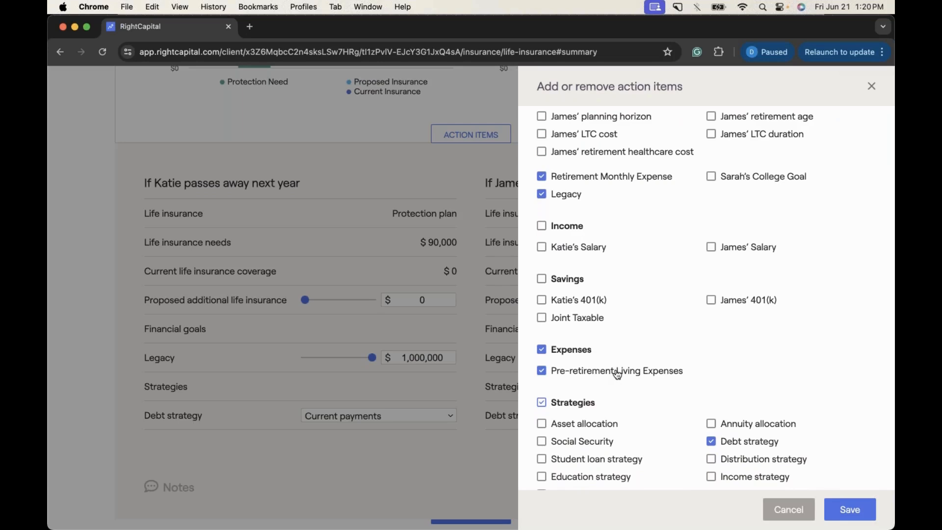
click(829, 505)
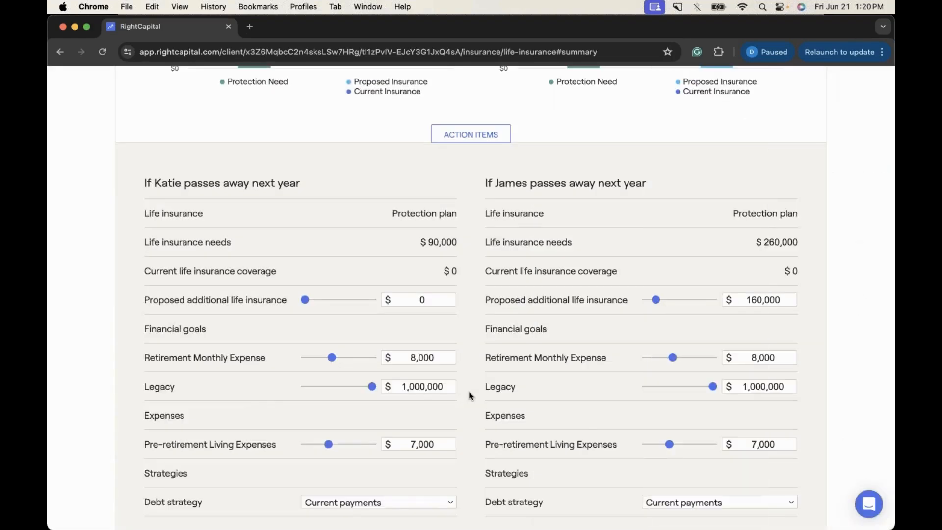
Set the Retirement Monthly Expense to $8,500 in both spouses' death scenarios.
scroll(470, 396, down, 3)
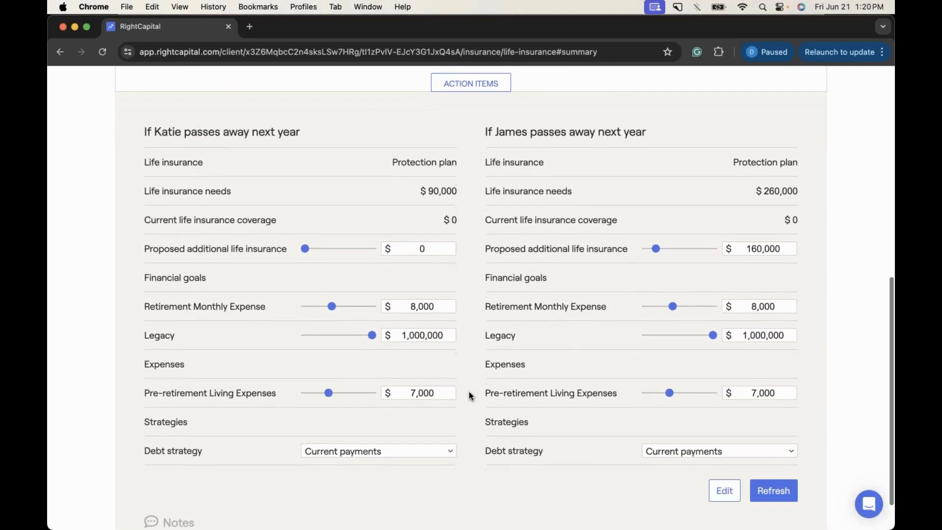
click(422, 305)
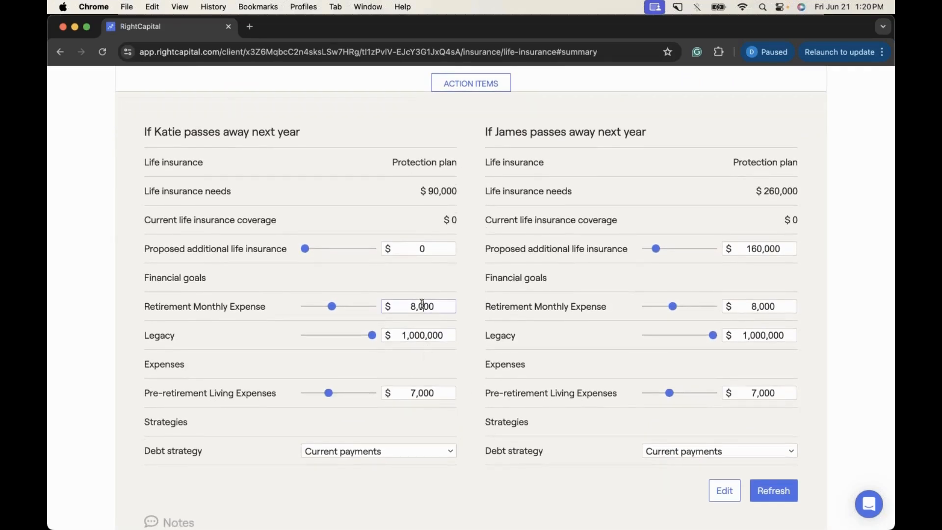
key(BackSpace)
text(5)
click(764, 306)
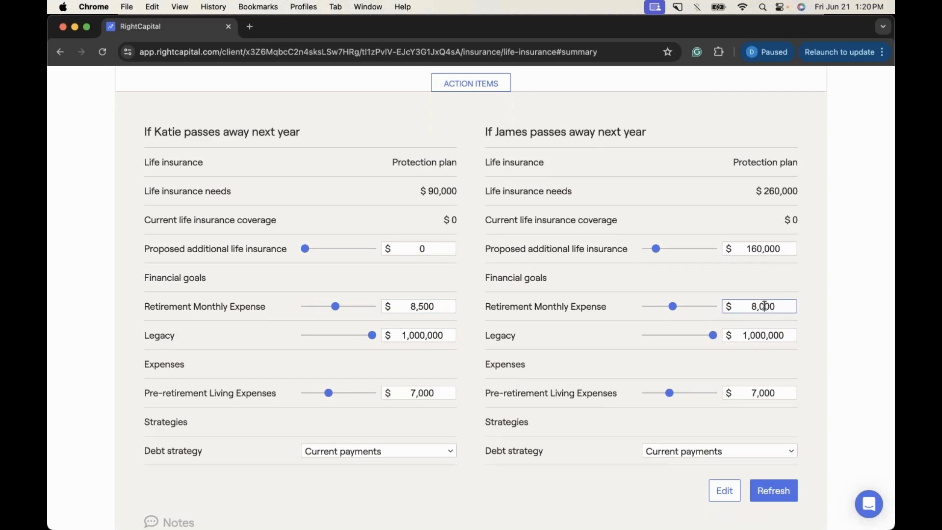
key(BackSpace)
text(5)
Set the Pre-retirement Living Expenses to $7,500 in both death scenarios and refresh the analysis to check each spouse's protection need.
click(422, 393)
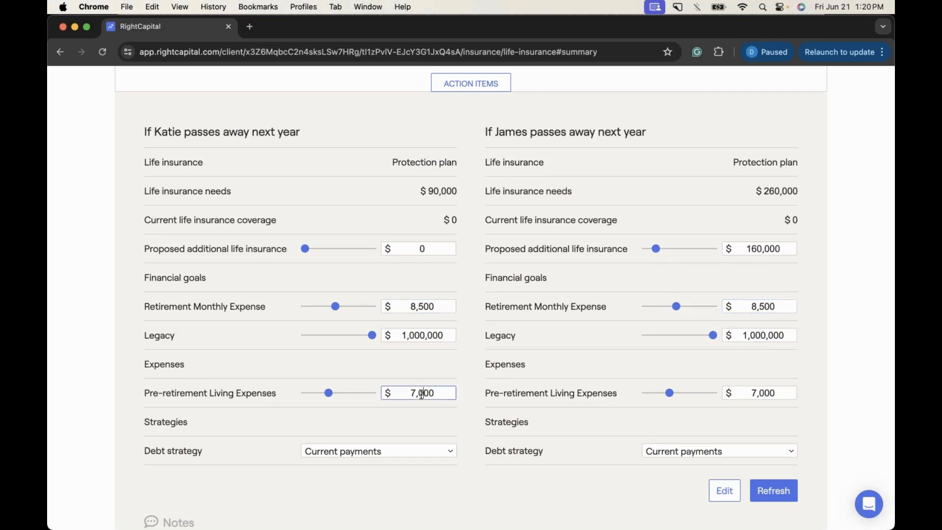
key(BackSpace)
text(5)
click(765, 393)
key(BackSpace)
text(5)
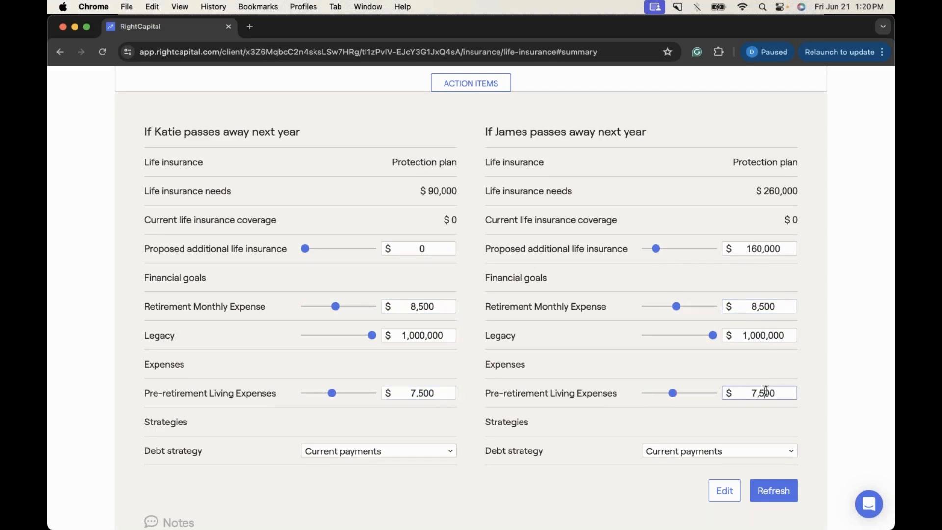
click(768, 483)
scroll(656, 384, up, 6)
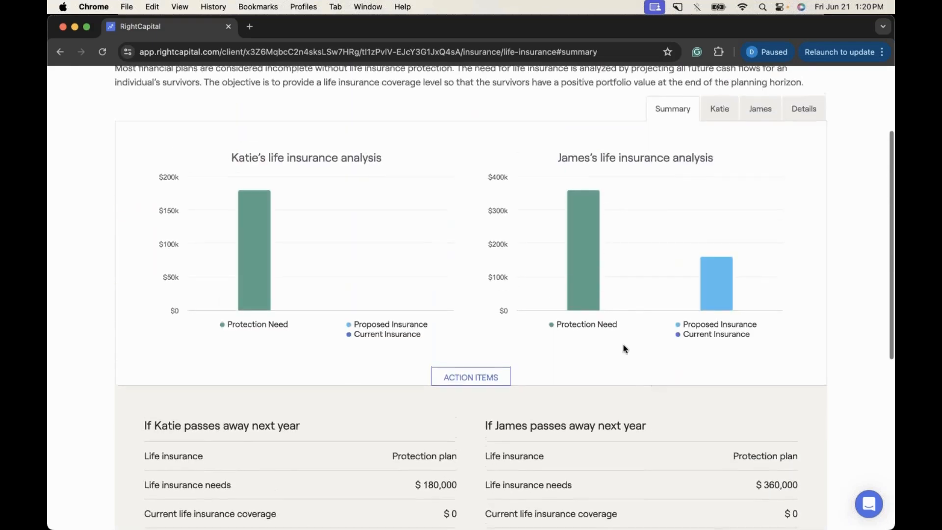
mouse_move(591, 296)
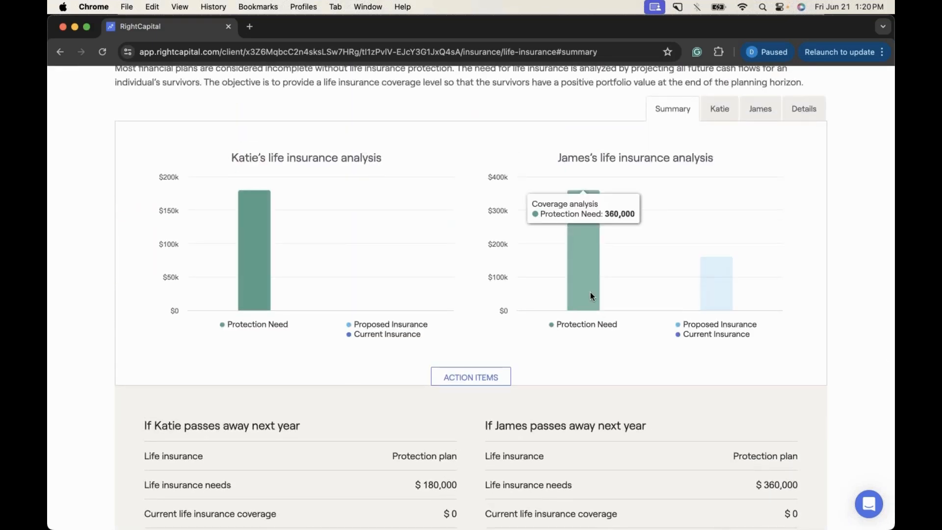
mouse_move(275, 289)
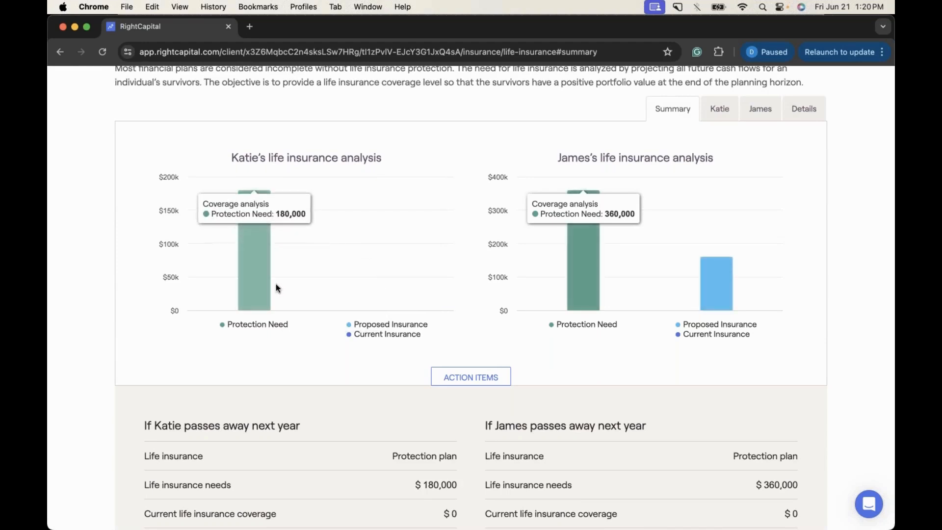
Add both spouses' salaries under Income to the life insurance action items and save the selection.
scroll(451, 353, down, 1)
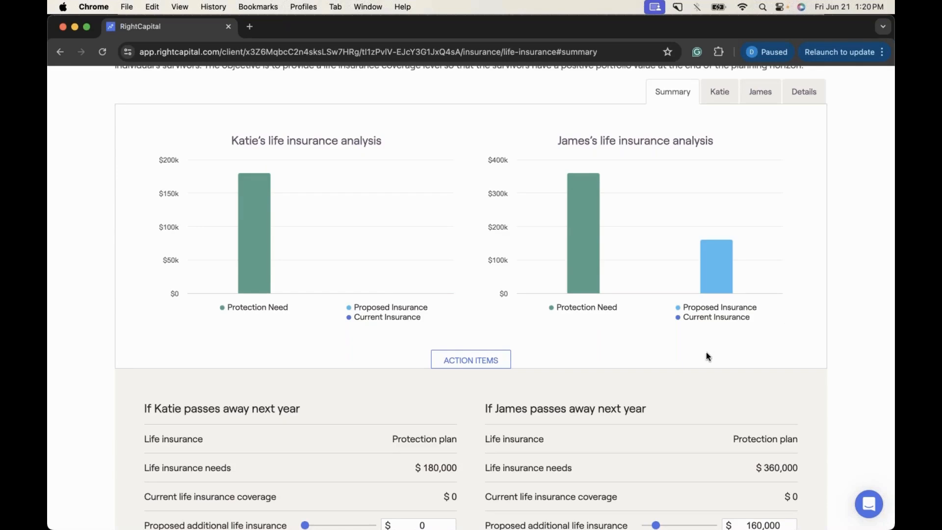
scroll(704, 357, down, 5)
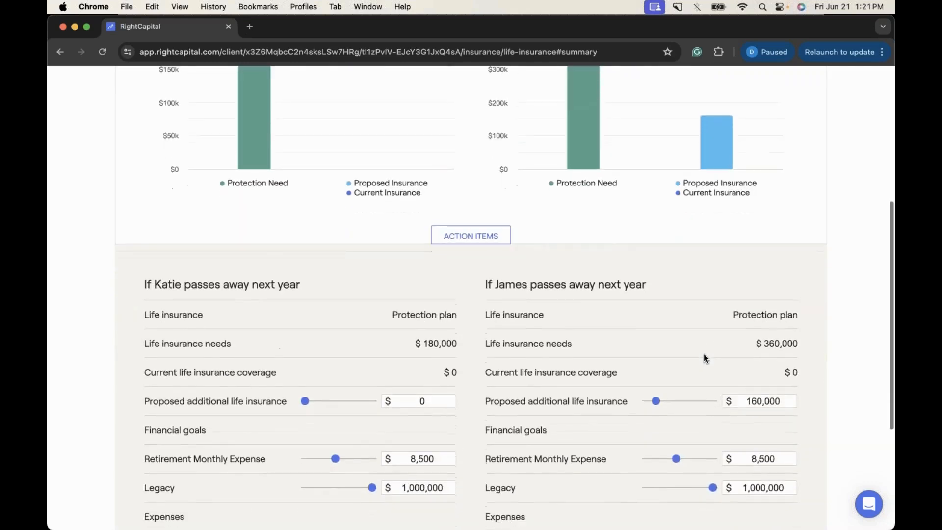
scroll(704, 358, down, 3)
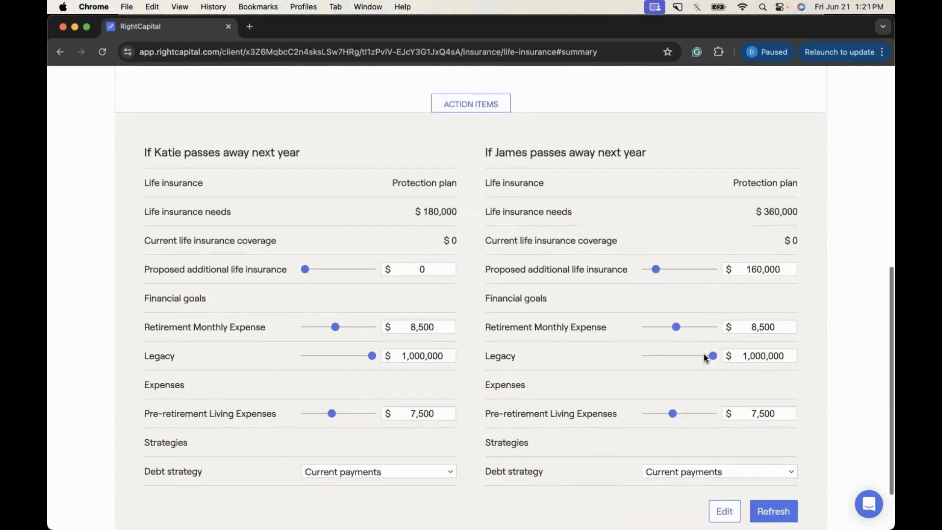
scroll(704, 354, down, 1)
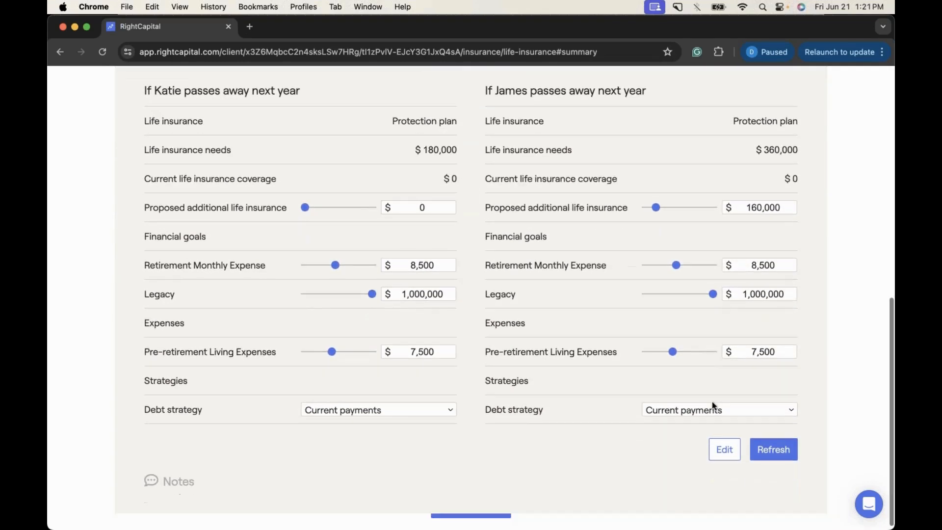
click(724, 449)
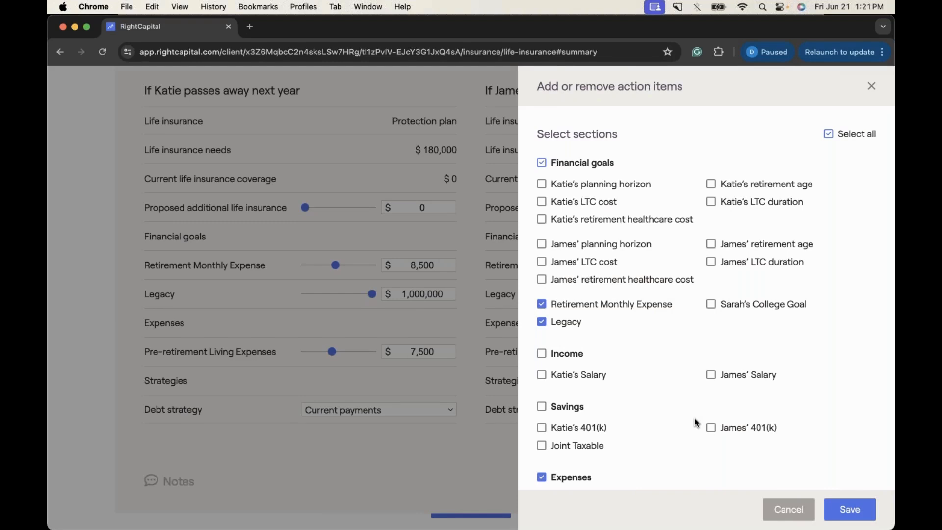
scroll(670, 388, down, 1)
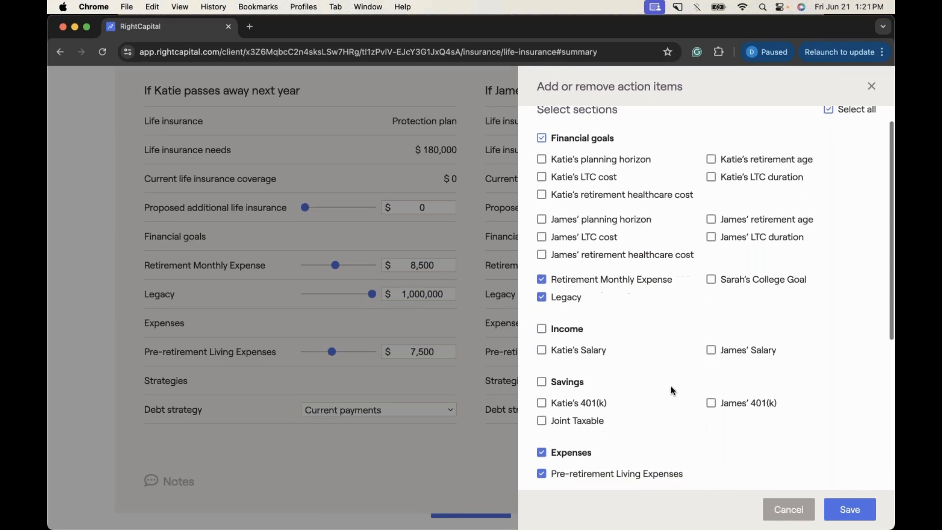
click(579, 352)
click(726, 357)
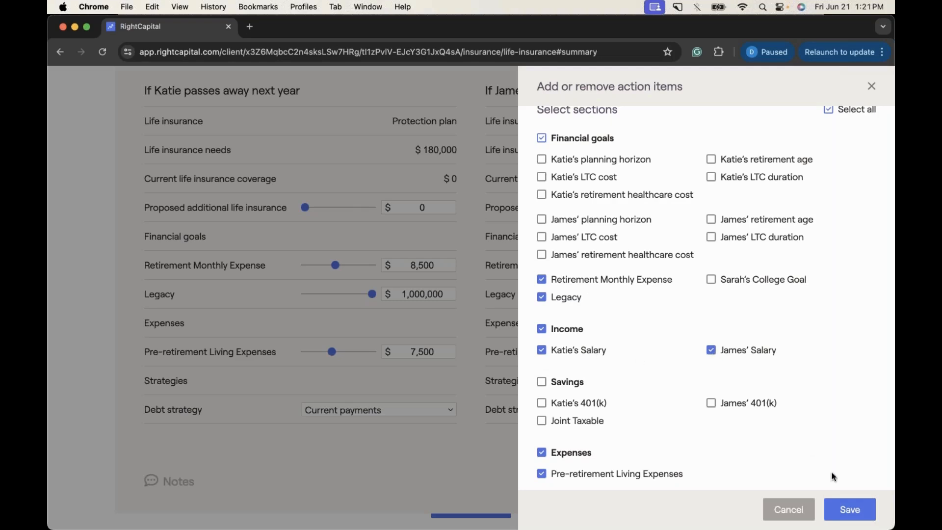
click(851, 505)
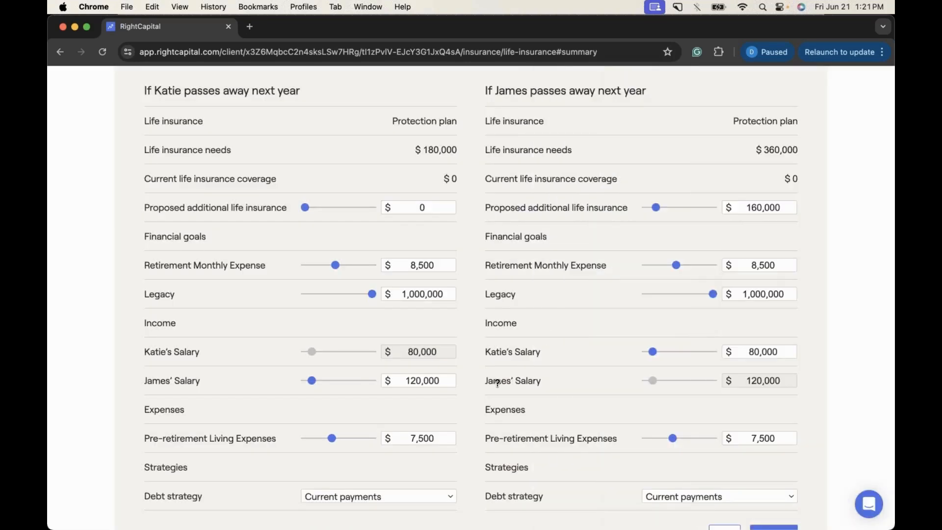
Set the surviving spouse's salary to $60,000 in the co-client's death scenario and $100,000 in the client's, and refresh the coverage charts.
scroll(498, 386, down, 1)
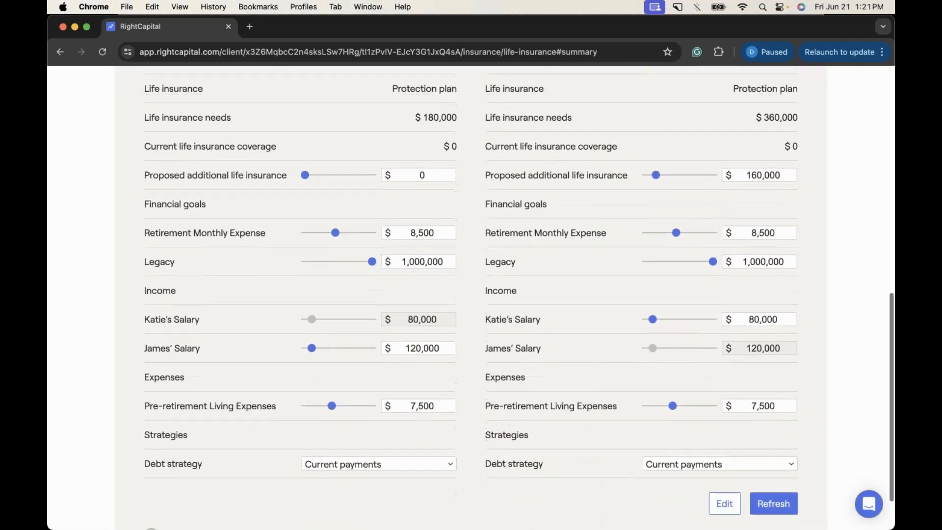
click(754, 320)
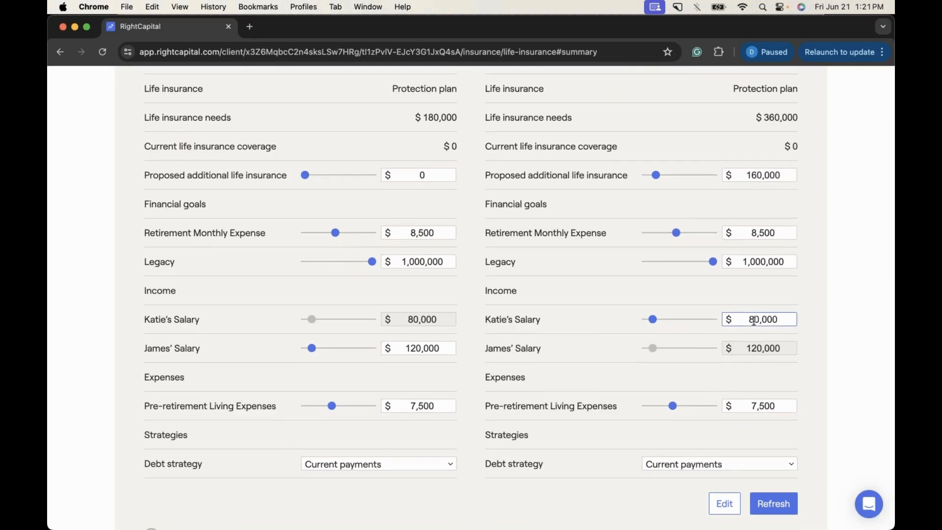
key(BackSpace)
text(60,00)
click(415, 348)
key(BackSpace)
text(0)
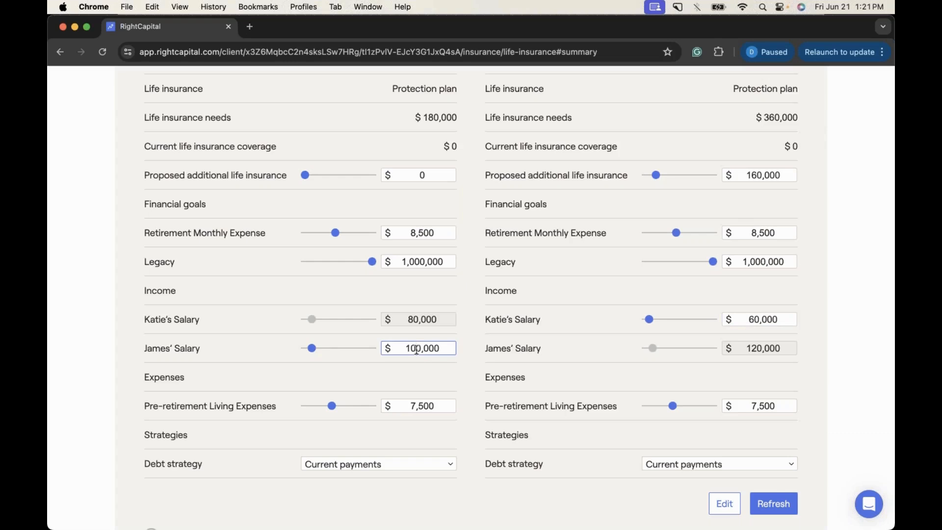
click(761, 502)
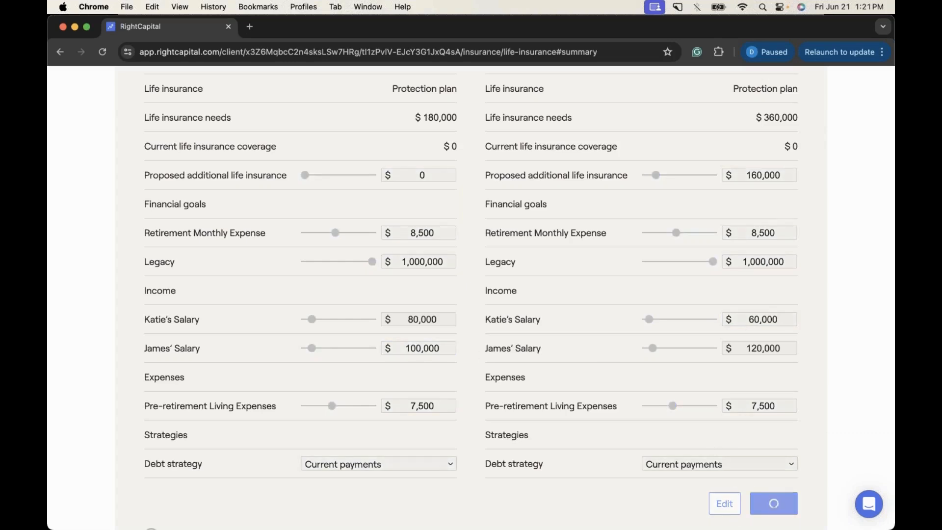
scroll(471, 297, up, 3)
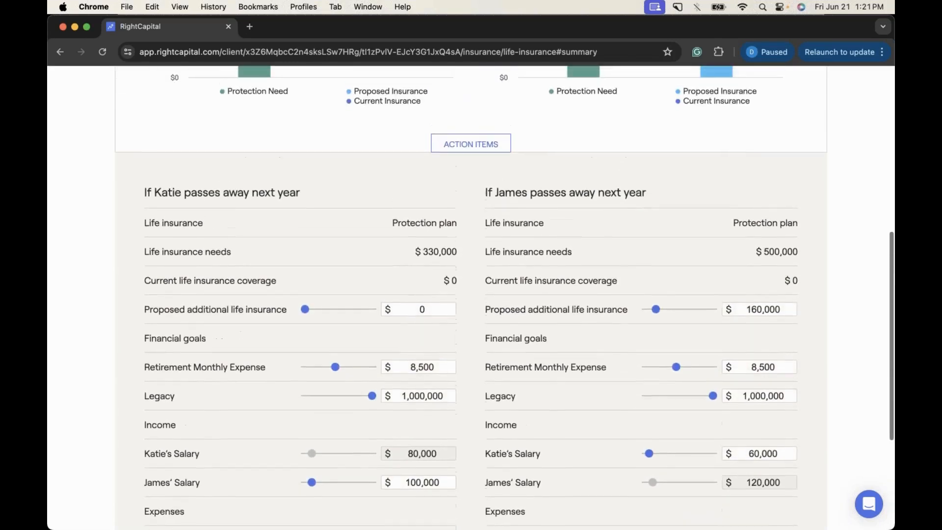
scroll(294, 225, up, 3)
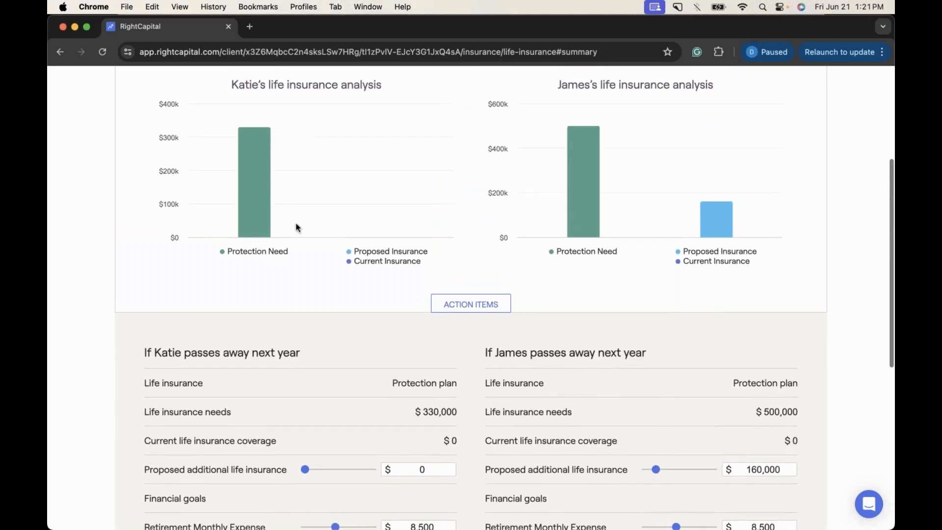
Examine the client's protection need and insurance coverage in the summary chart.
mouse_move(279, 216)
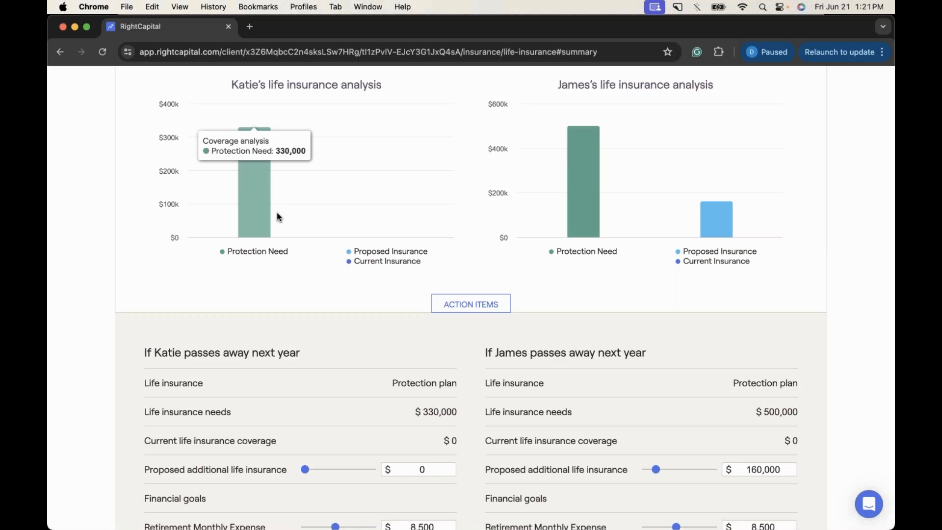
scroll(277, 213, up, 1)
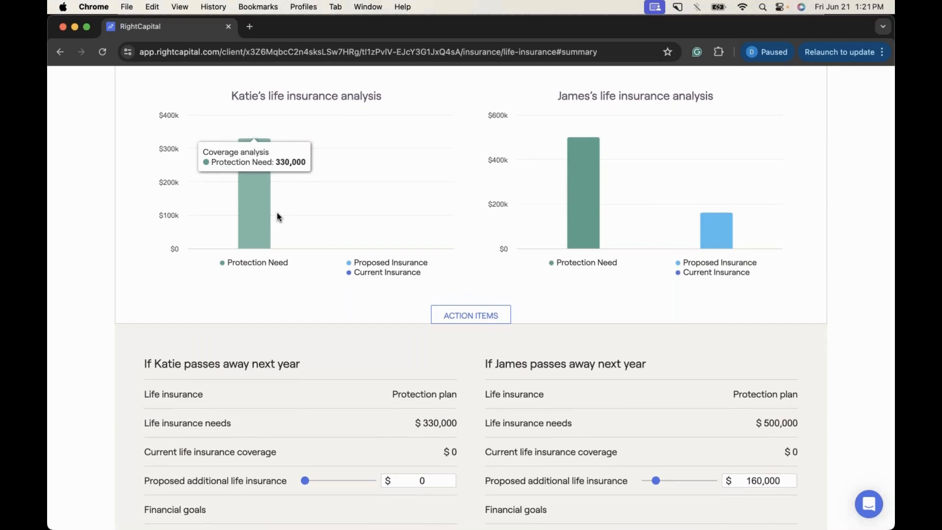
scroll(277, 214, up, 2)
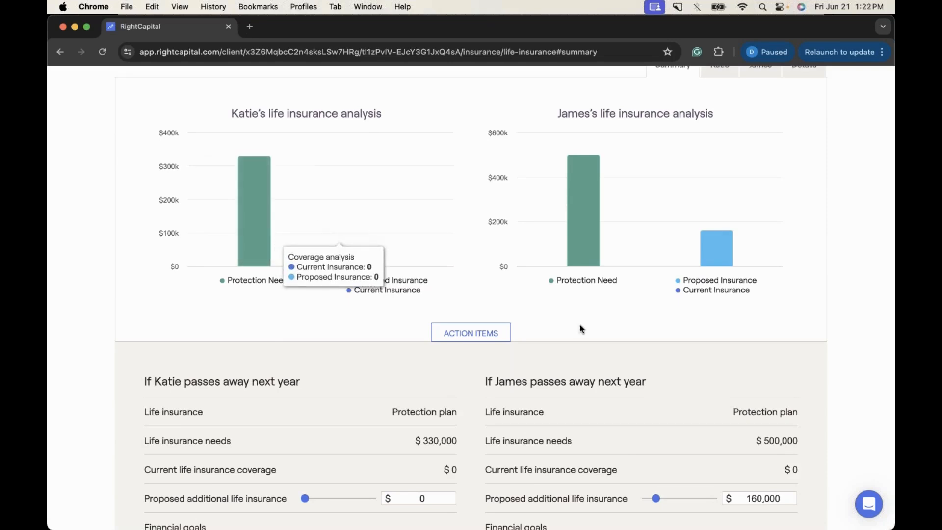
Open the action item selection and review the available savings, strategy, property and annuity options.
scroll(580, 328, down, 3)
scroll(580, 327, down, 6)
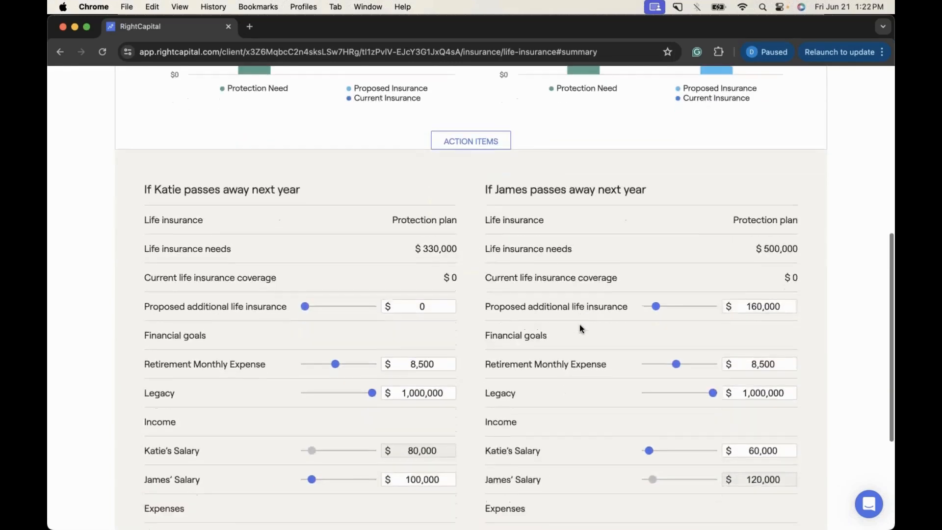
scroll(580, 328, down, 4)
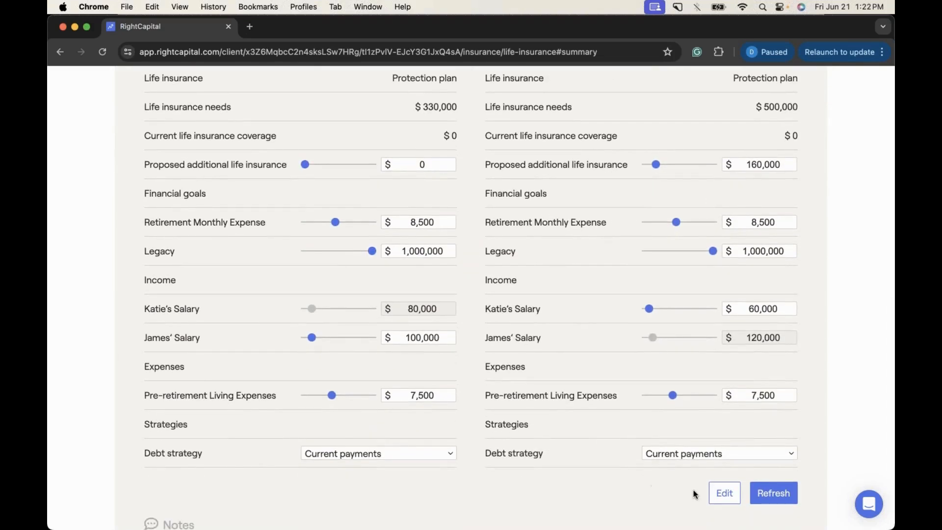
click(724, 493)
scroll(645, 418, down, 10)
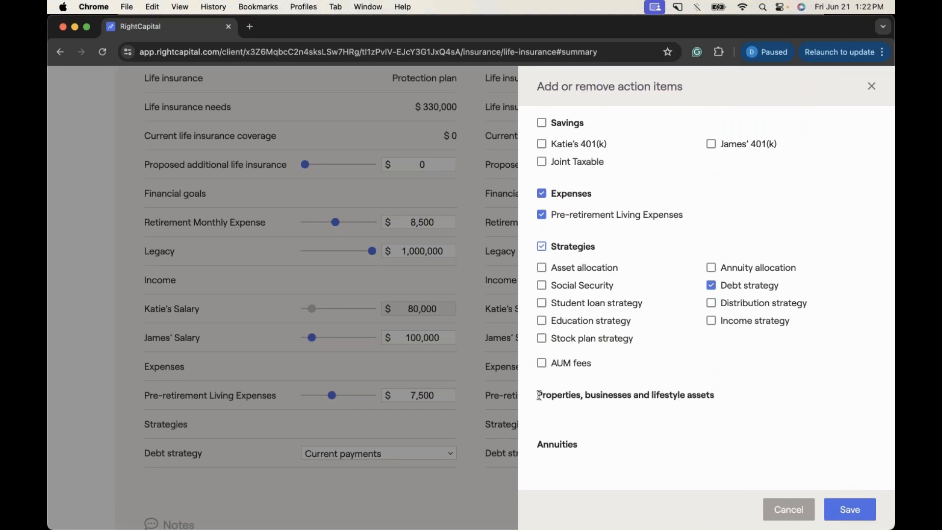
drag(536, 395, 745, 395)
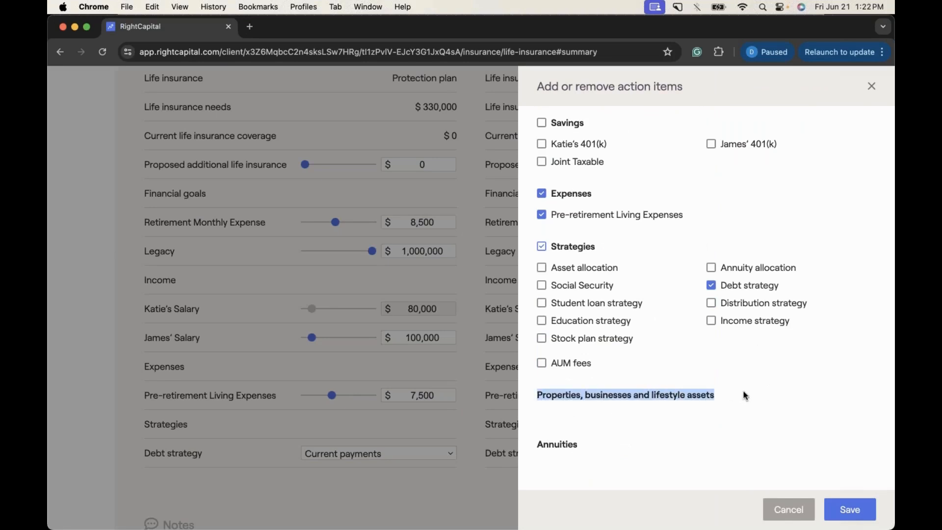
click(657, 435)
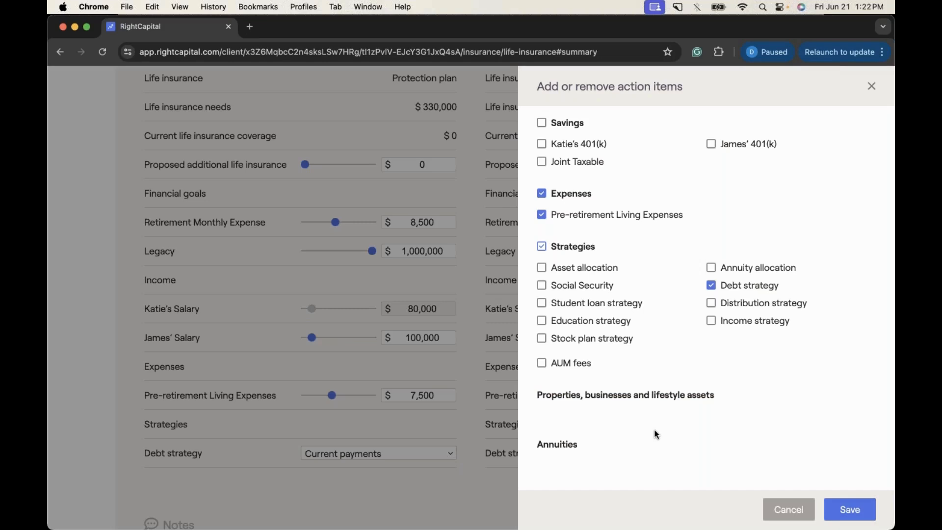
scroll(656, 434, up, 4)
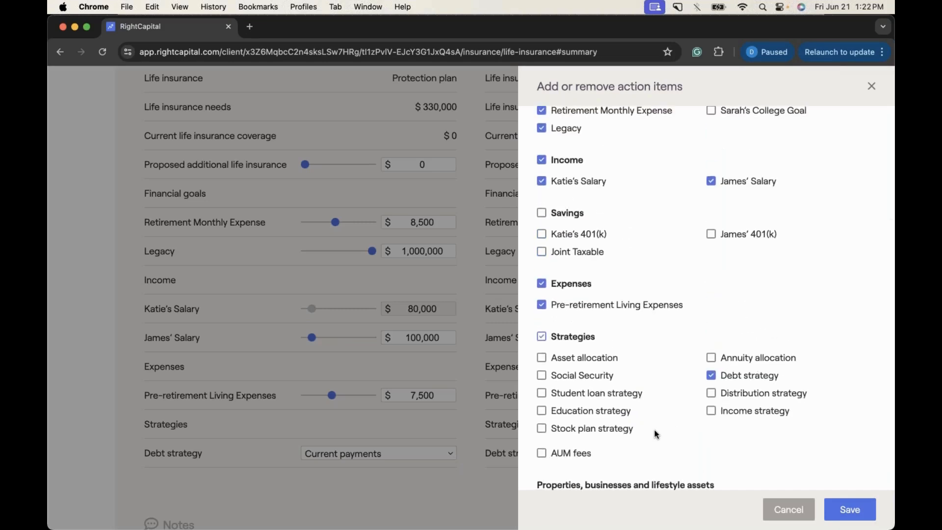
scroll(657, 434, up, 1)
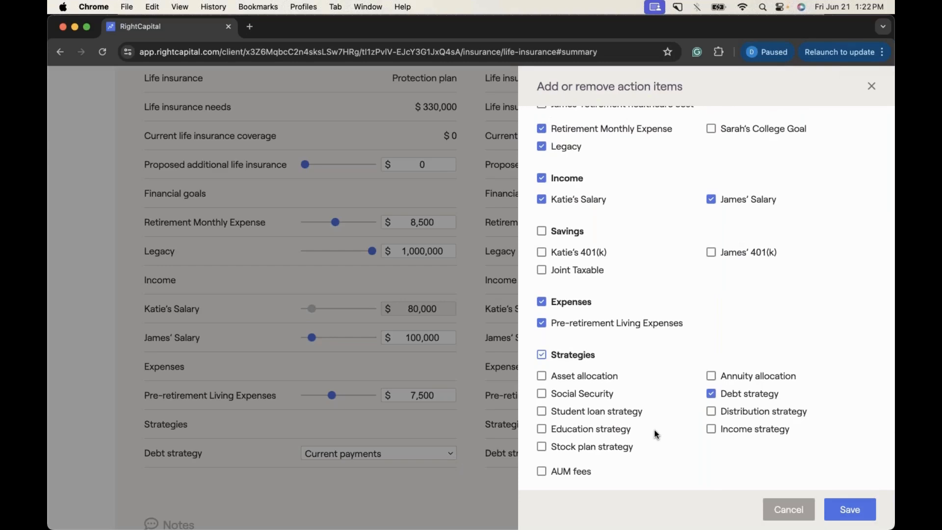
Try adding Education strategy to the action items and discard the selection.
click(722, 136)
click(722, 135)
scroll(721, 133, down, 2)
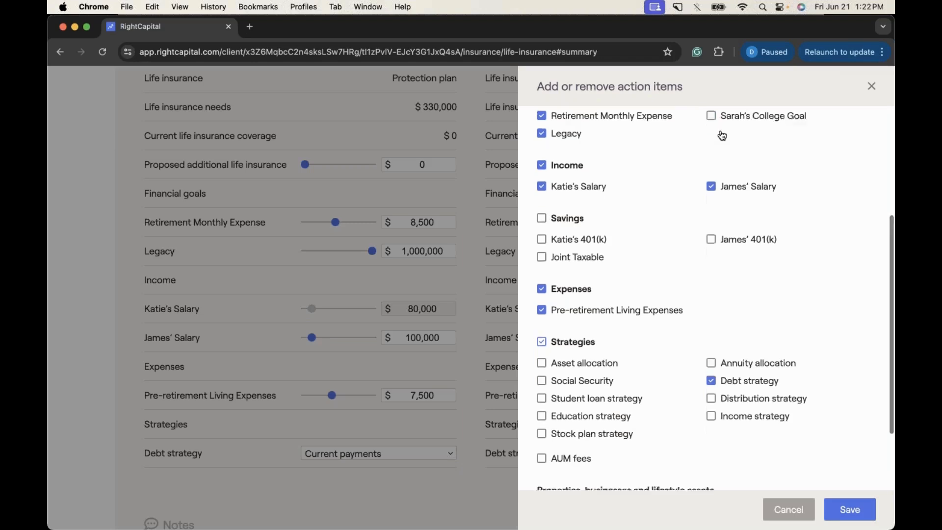
click(582, 407)
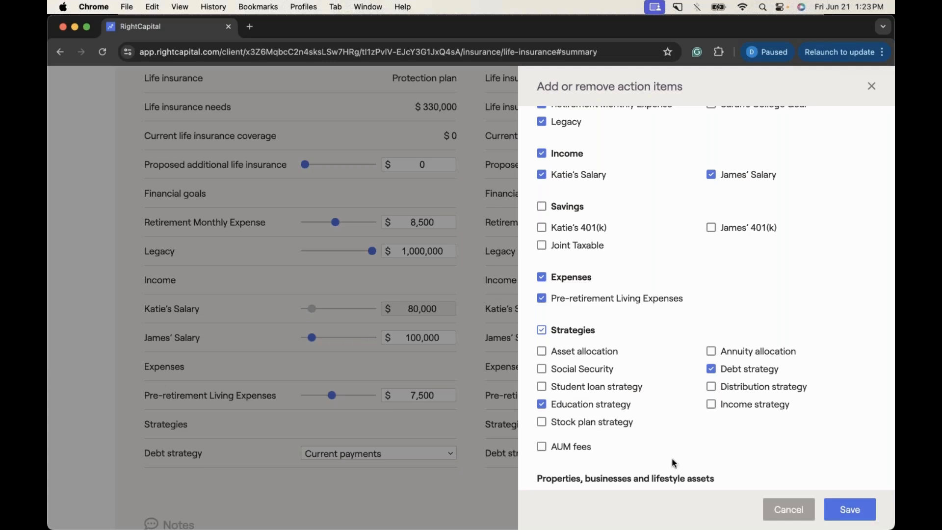
click(773, 509)
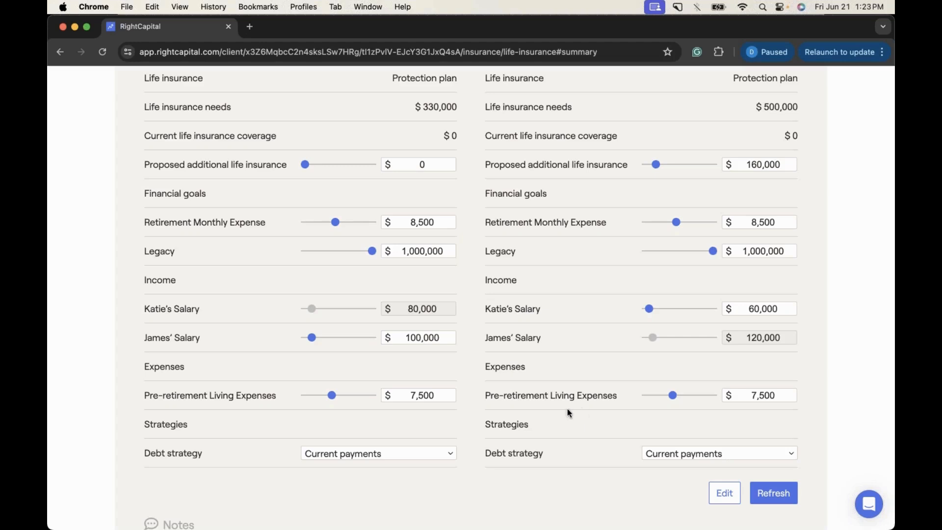
Set the Debt strategy to Pay off all debt immediately in the client's death scenario, refresh, and check the client's protection need.
scroll(523, 407, down, 2)
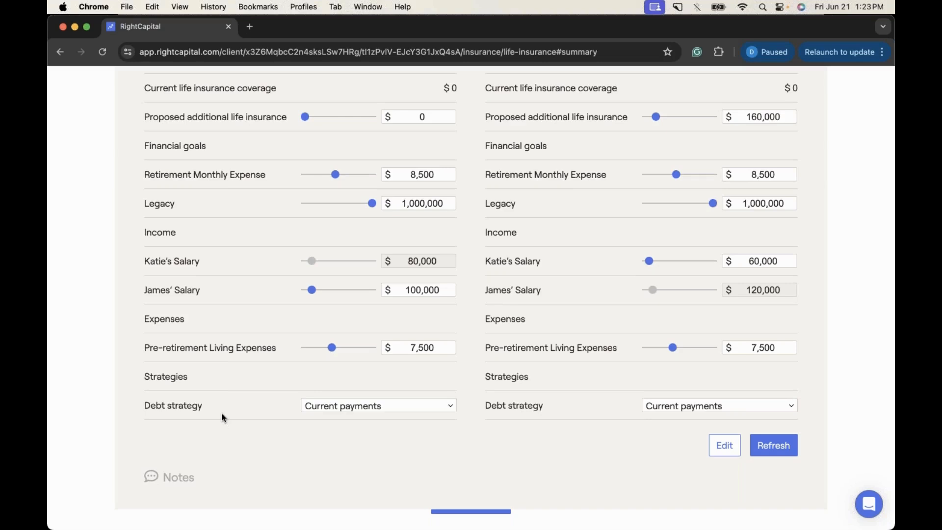
click(405, 407)
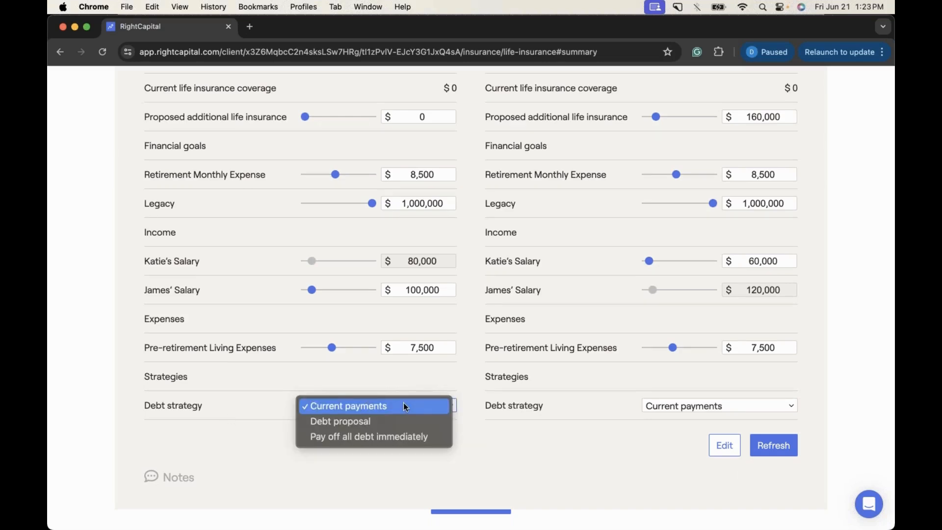
click(431, 442)
scroll(249, 241, up, 10)
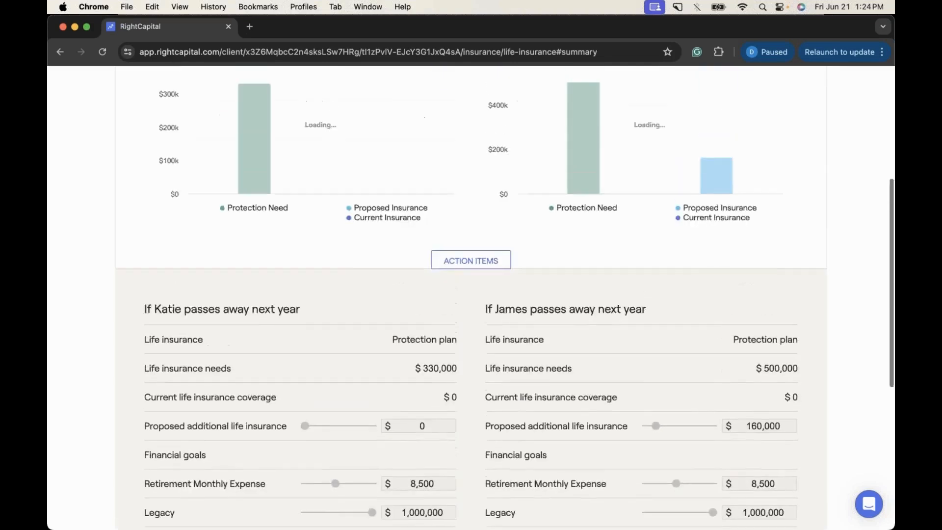
mouse_move(249, 241)
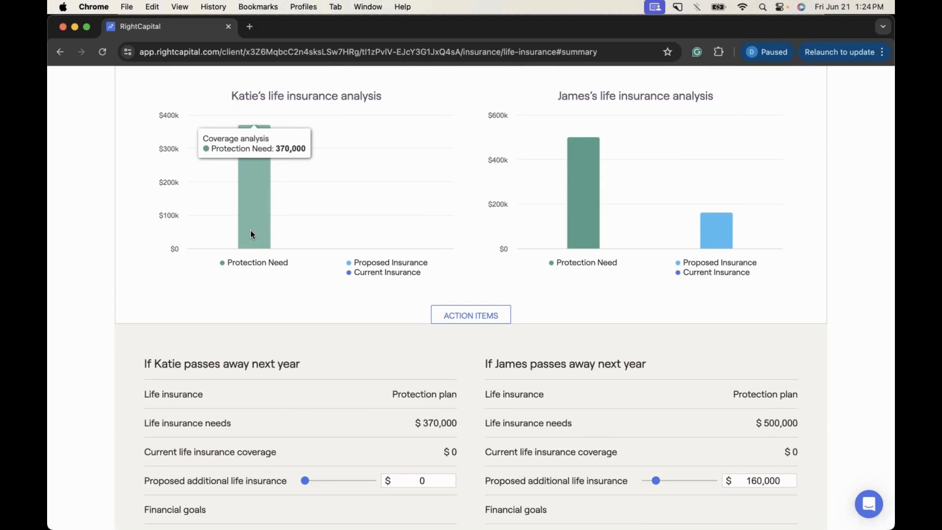
scroll(481, 214, up, 3)
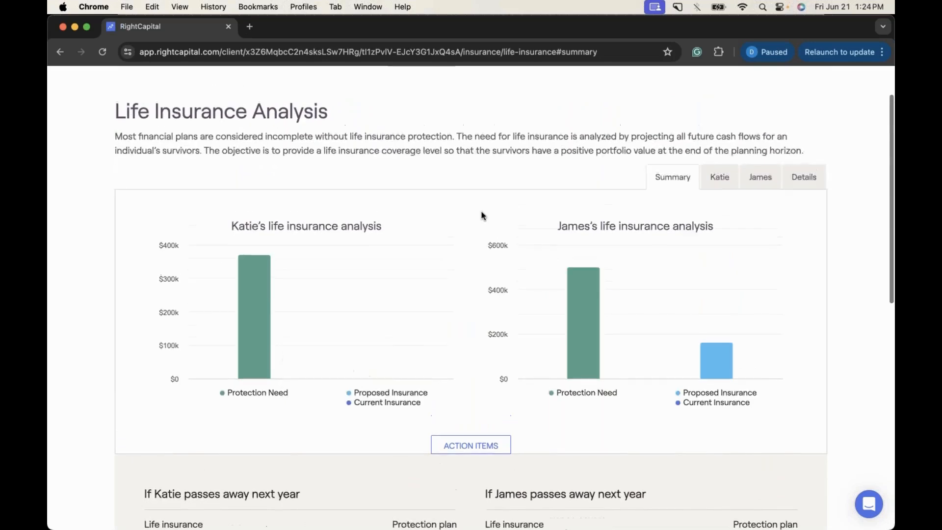
Examine the Housing breakdown of Expenses in the client's death scenario cash flow details and return to the summary.
click(797, 205)
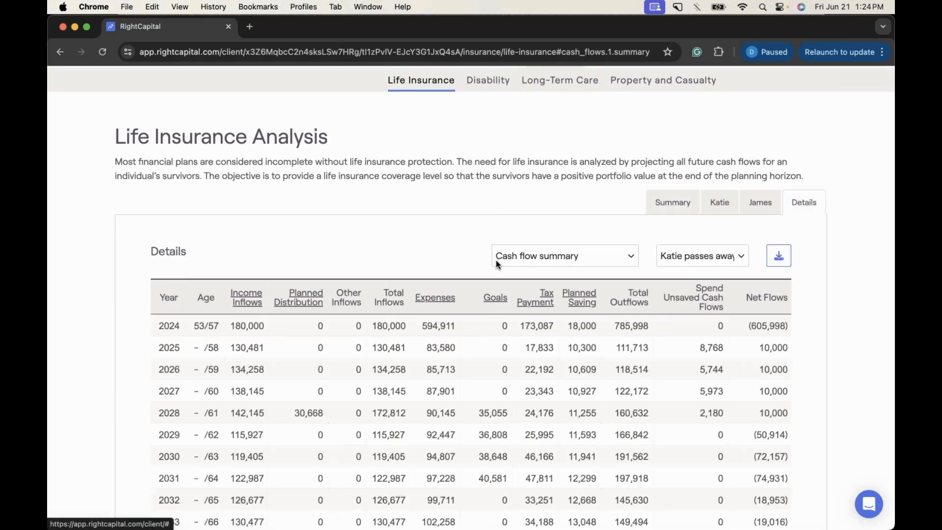
click(437, 299)
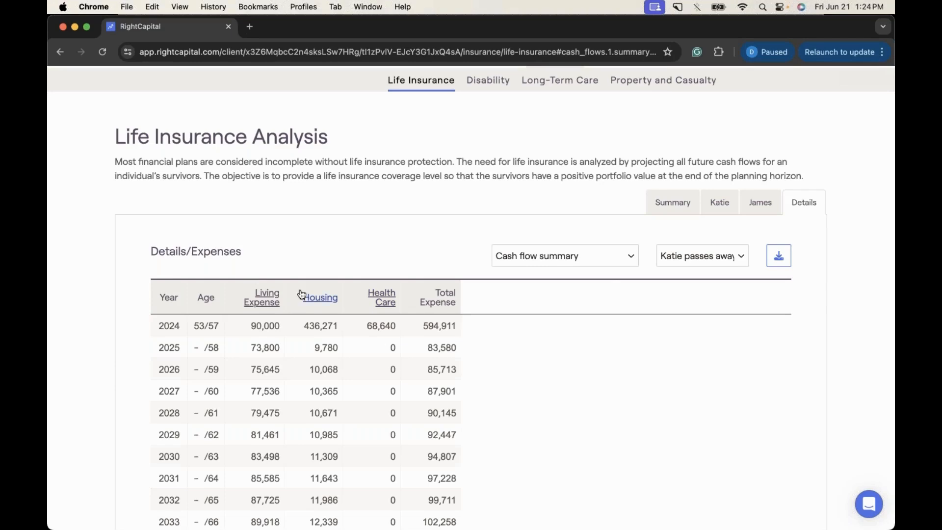
click(319, 299)
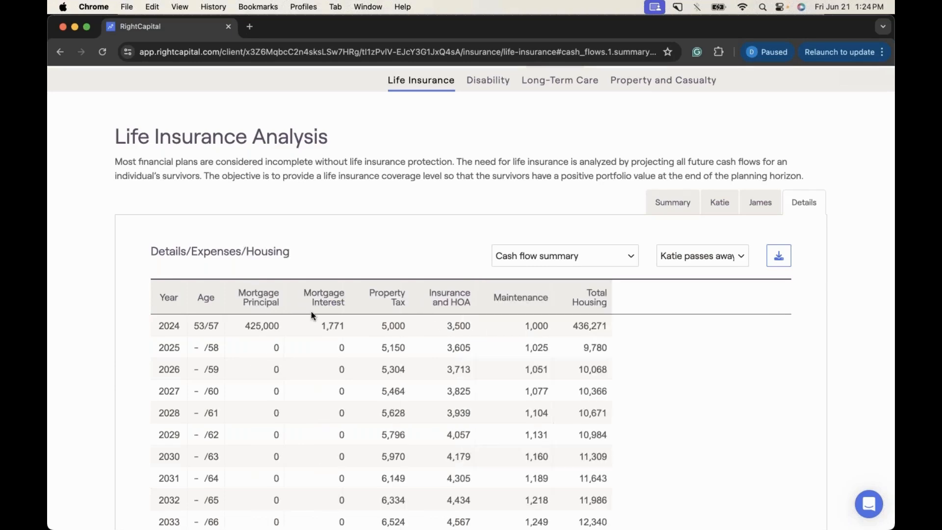
click(682, 259)
click(678, 241)
click(691, 204)
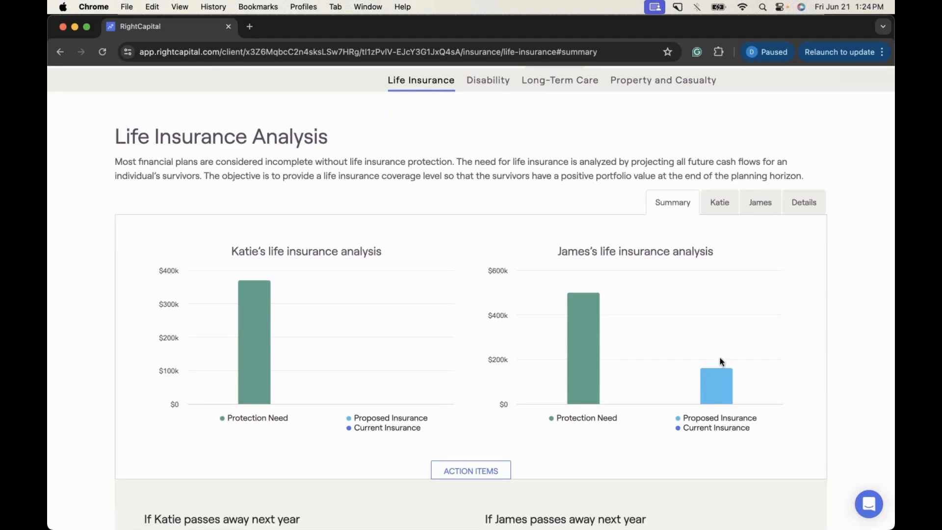
Add Asset allocation under Strategies to the life insurance action items and save the selection.
mouse_move(648, 353)
scroll(648, 354, down, 2)
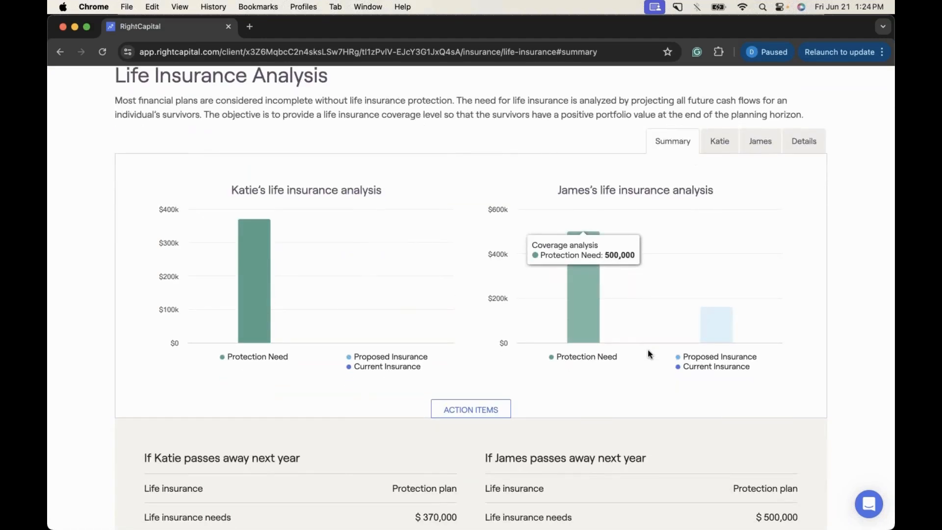
scroll(648, 354, down, 4)
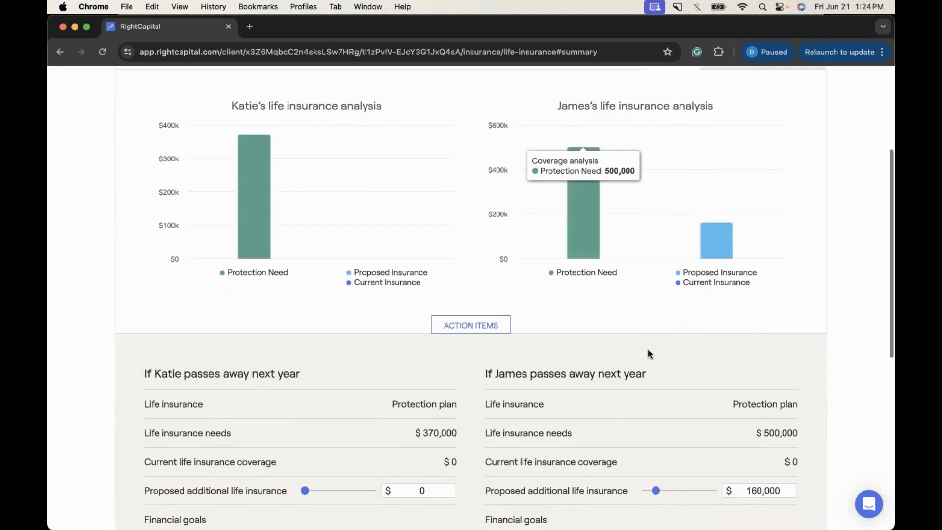
scroll(648, 353, down, 5)
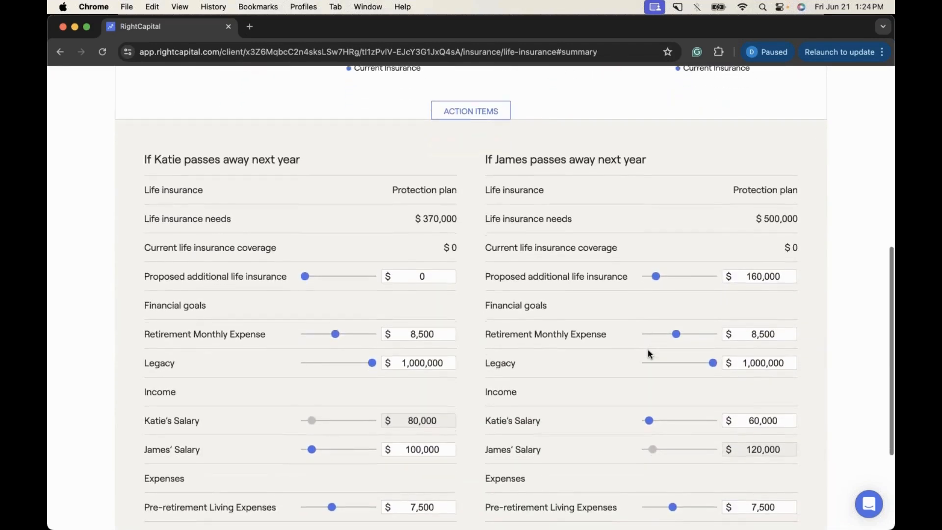
scroll(648, 349, down, 5)
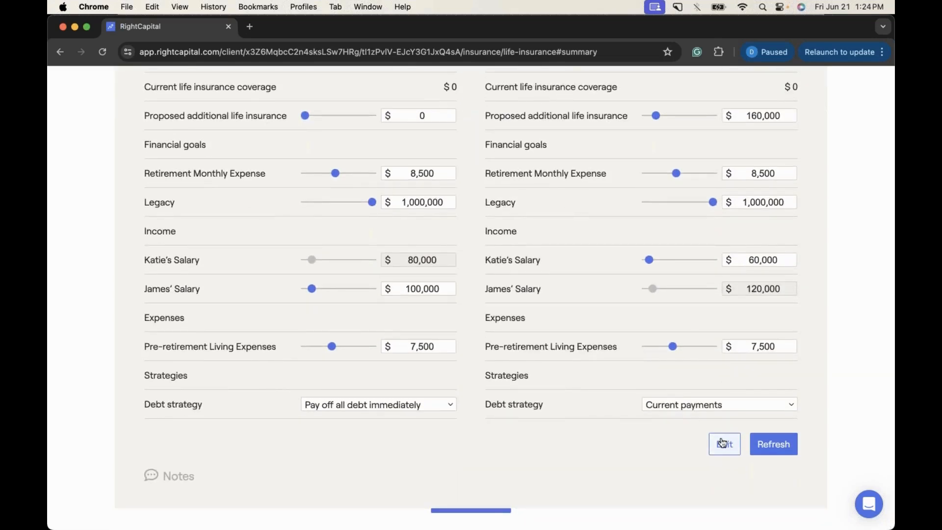
click(723, 443)
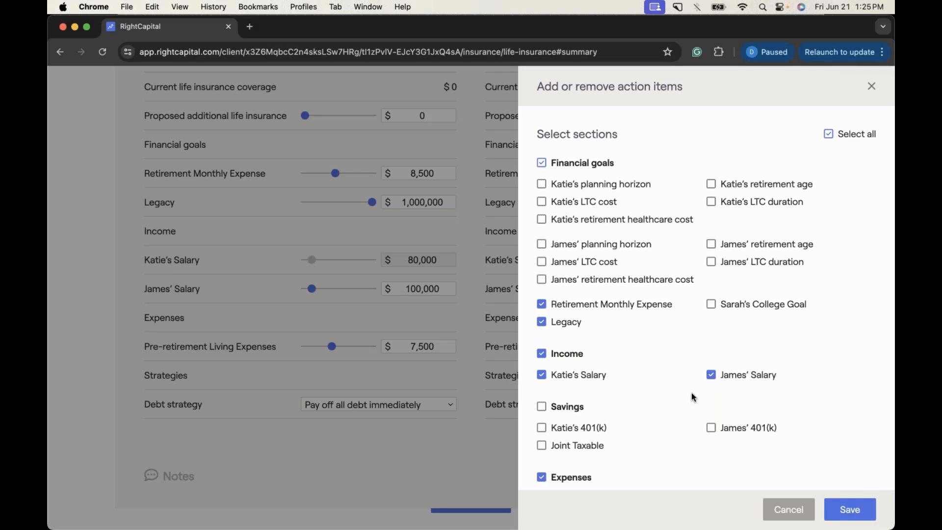
scroll(692, 395, down, 5)
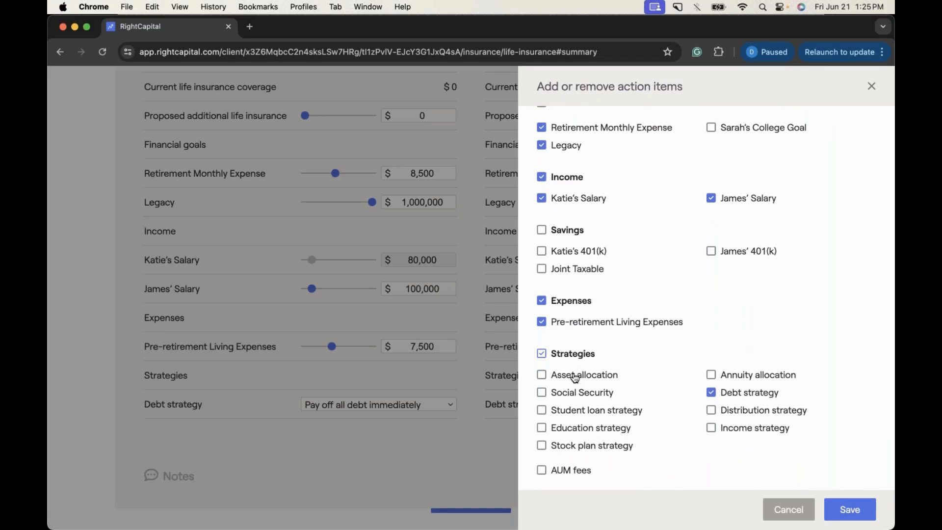
click(576, 375)
click(846, 509)
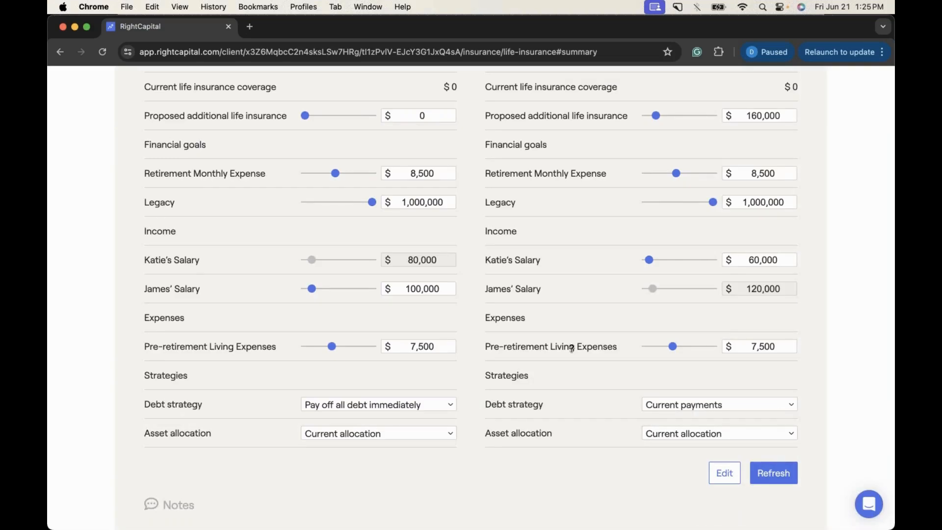
Set the Asset allocation to Moderate in the client's death scenario and refresh the analysis to check the coverage charts.
scroll(571, 348, down, 2)
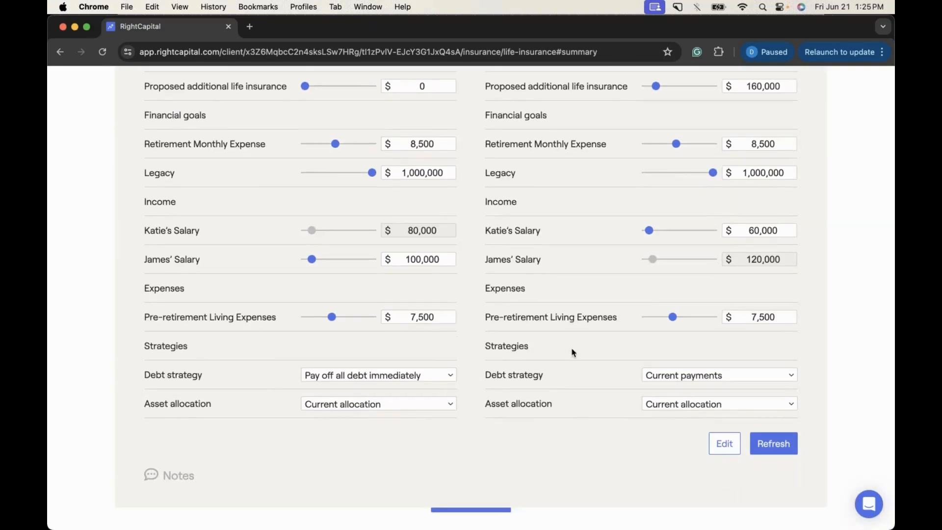
scroll(571, 349, up, 5)
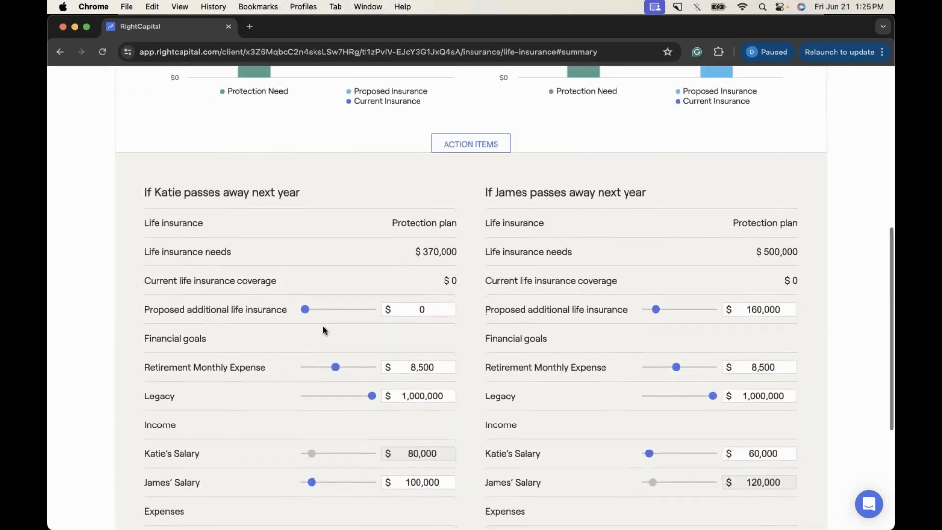
scroll(322, 330, down, 5)
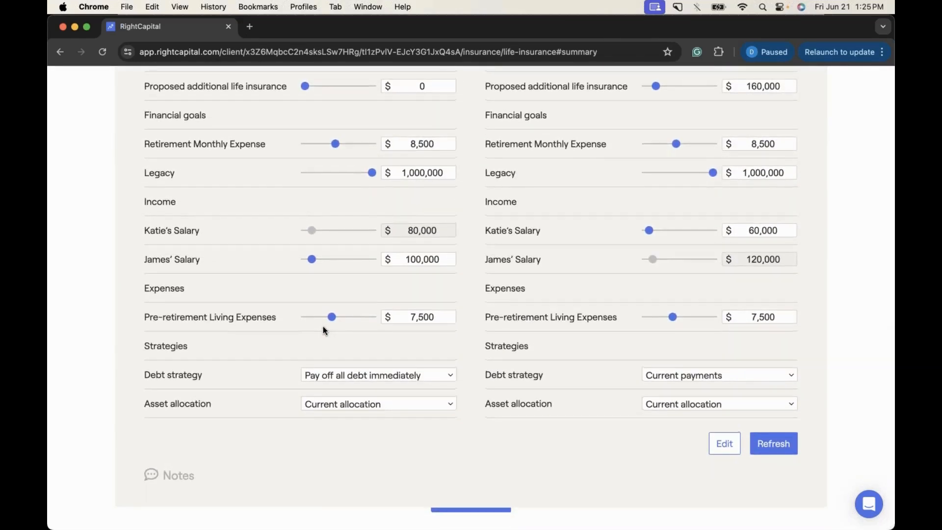
click(385, 403)
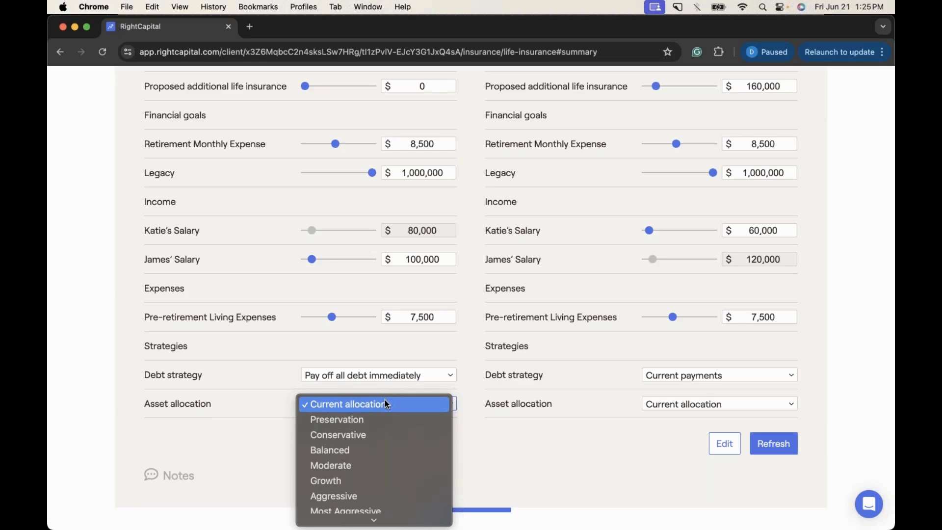
click(388, 464)
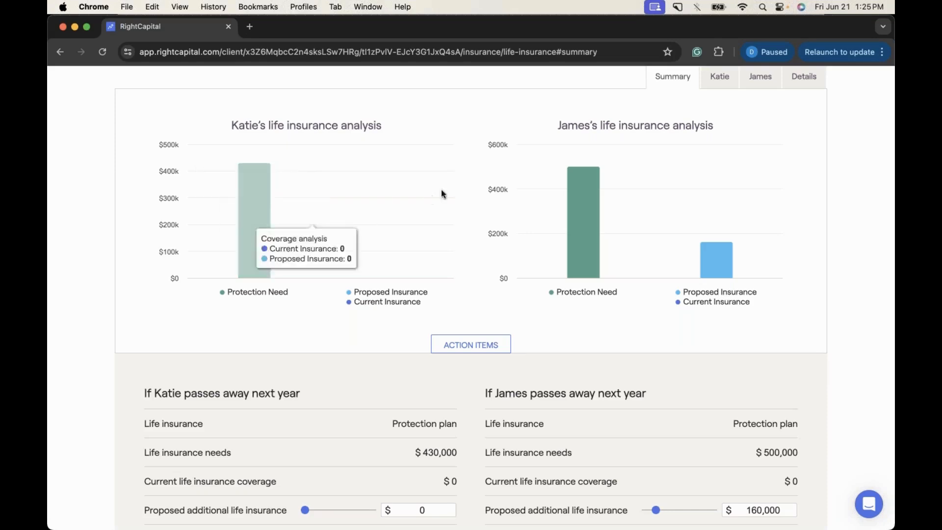
scroll(476, 172, up, 3)
scroll(477, 175, up, 1)
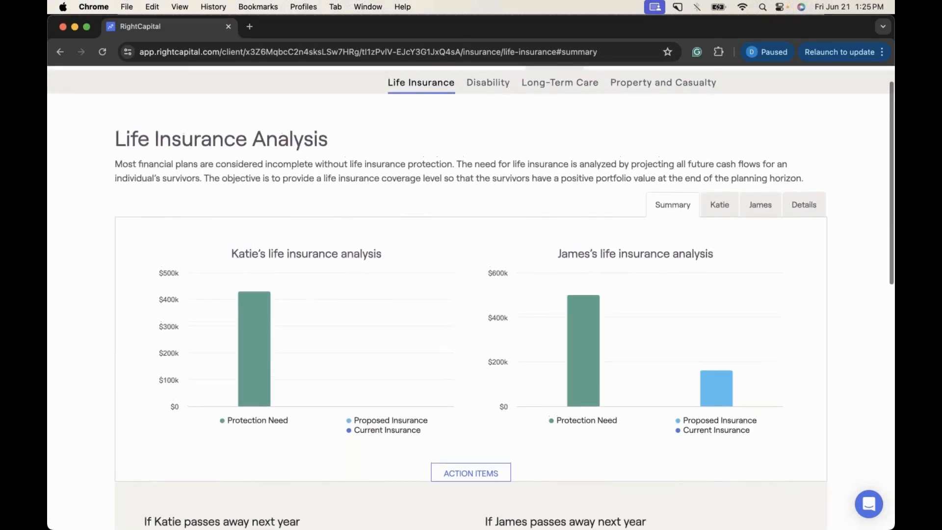
Open the client's Settings and find the Allocation method among the Methodology calculation options.
scroll(471, 296, up, 1)
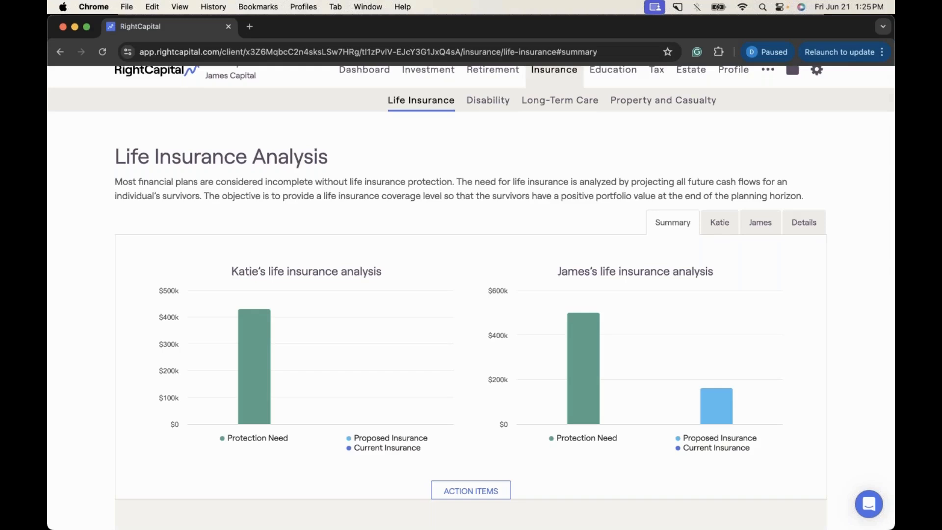
scroll(536, 183, up, 1)
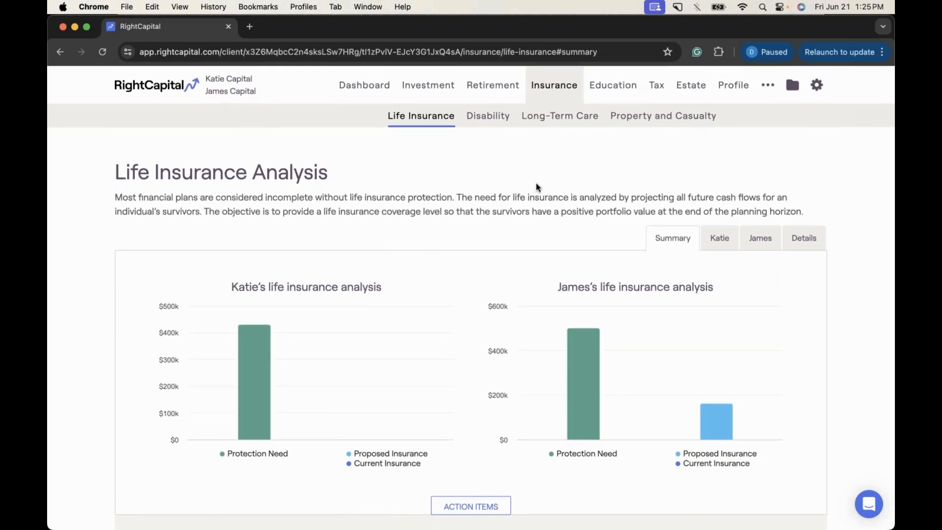
mouse_move(817, 86)
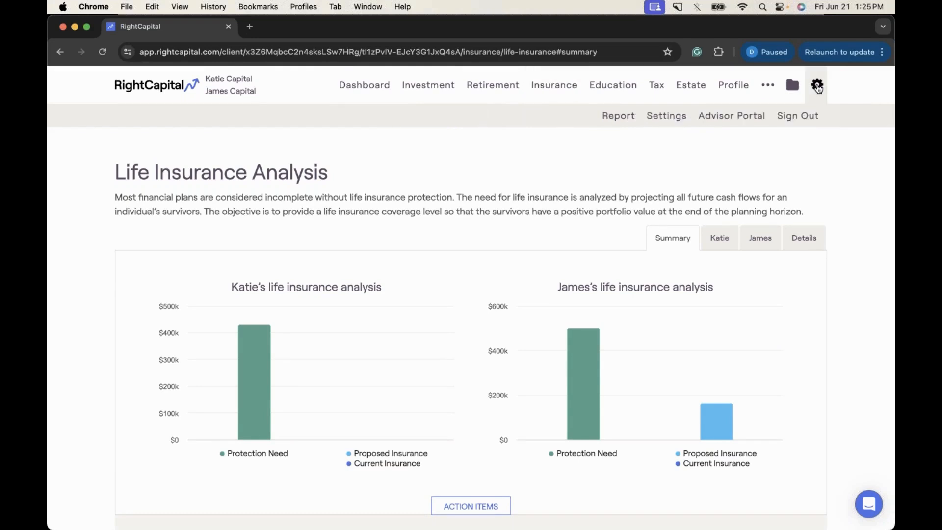
click(675, 119)
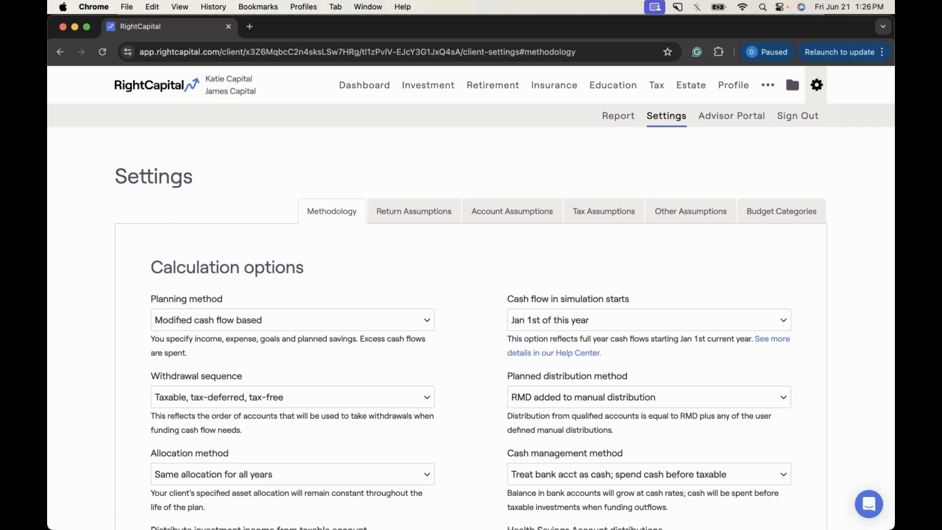
scroll(479, 349, down, 2)
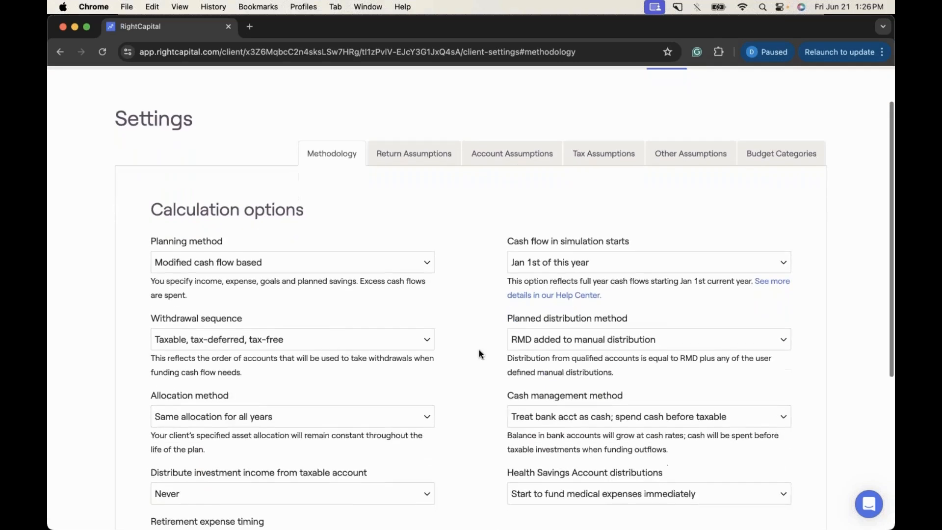
drag(234, 392, 150, 394)
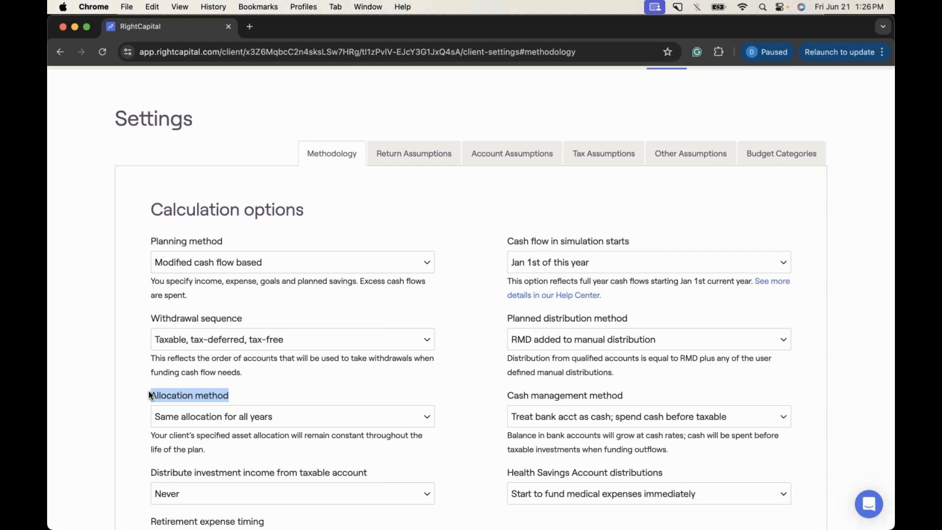
click(152, 396)
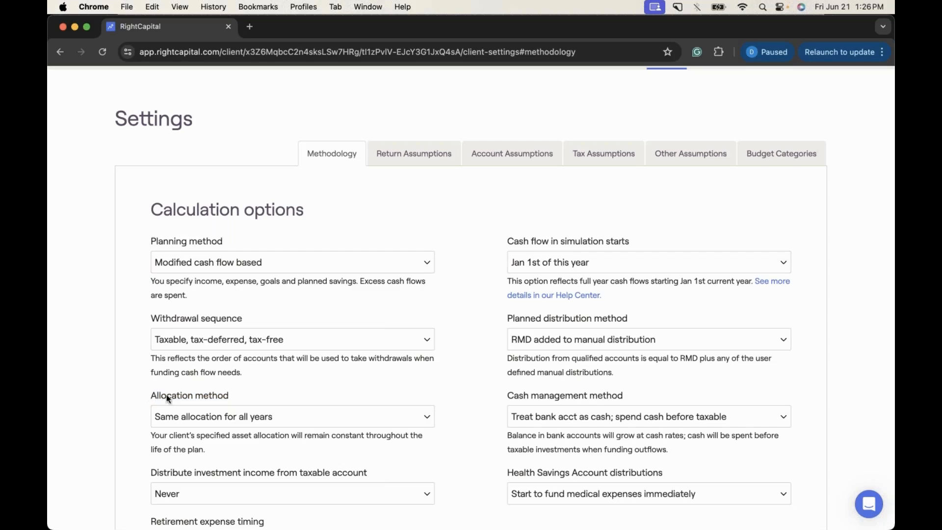
Try Pre- and post-retirement allocation as the Allocation method and set it to Enable glide path.
scroll(280, 424, down, 1)
scroll(288, 426, down, 2)
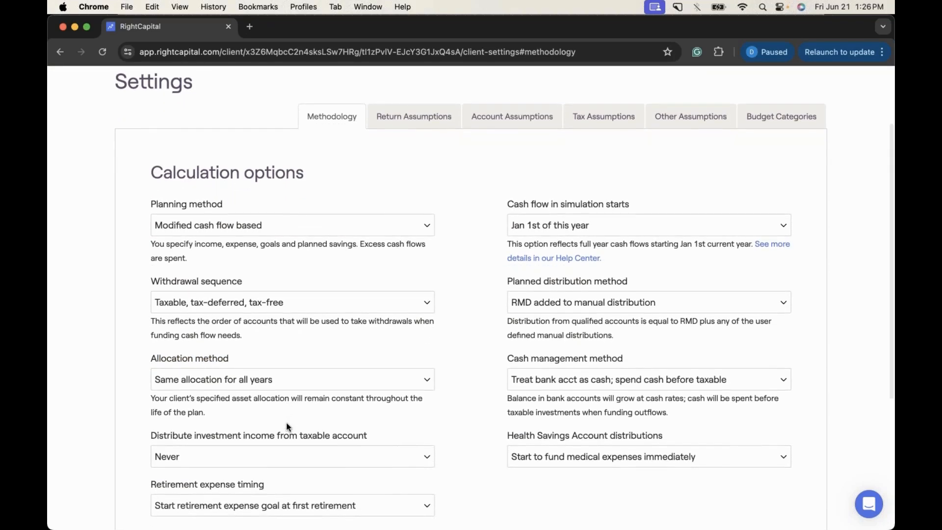
click(299, 381)
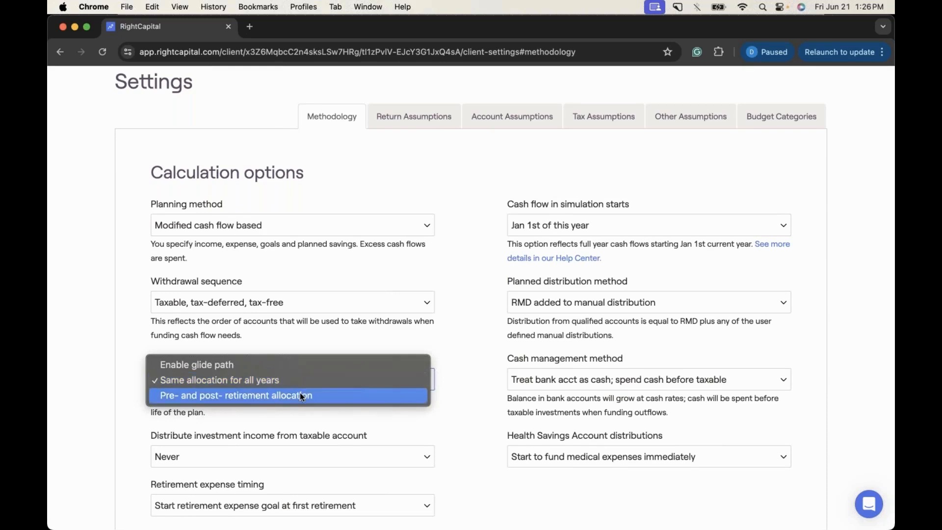
click(301, 395)
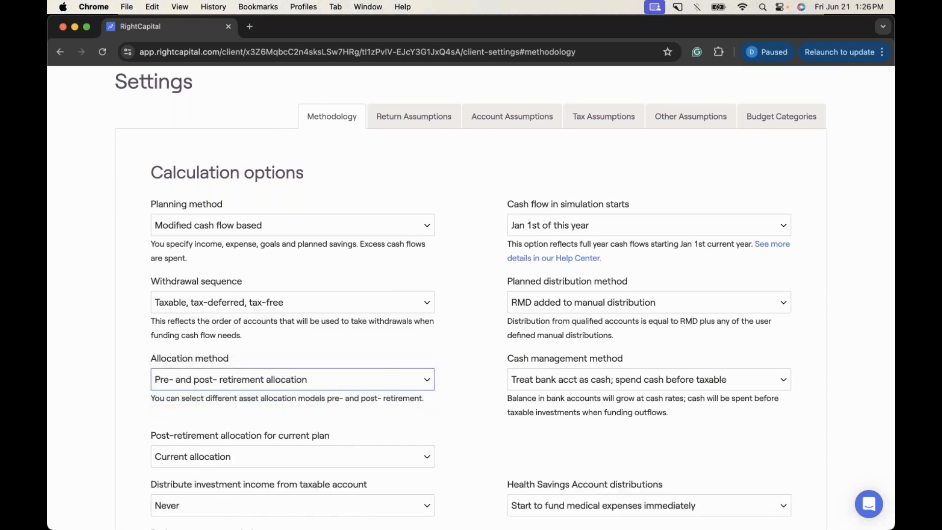
click(311, 384)
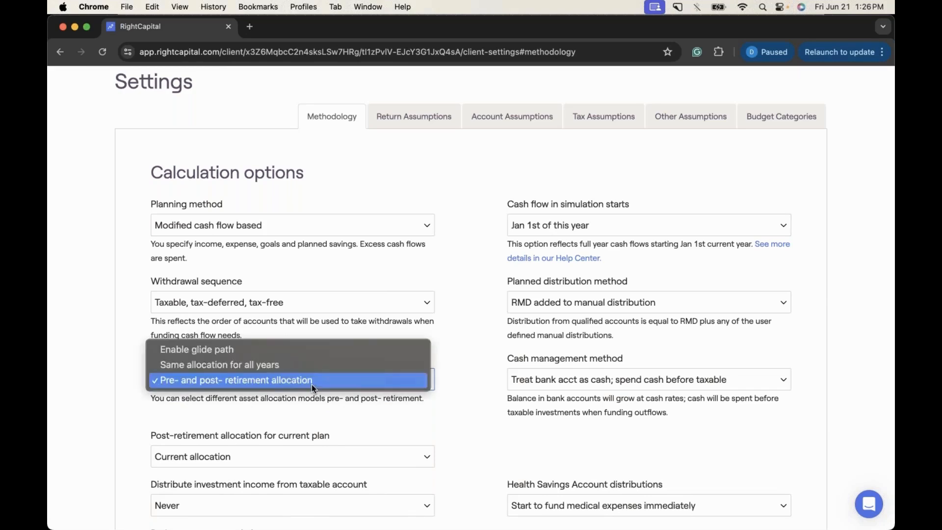
click(305, 354)
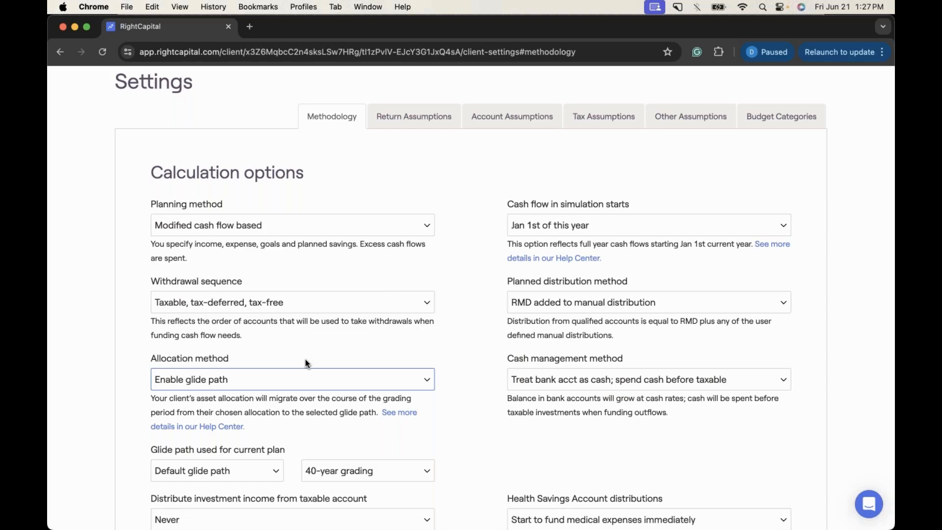
Set the Planning method to Cash flow based in the calculation options.
scroll(245, 299, up, 1)
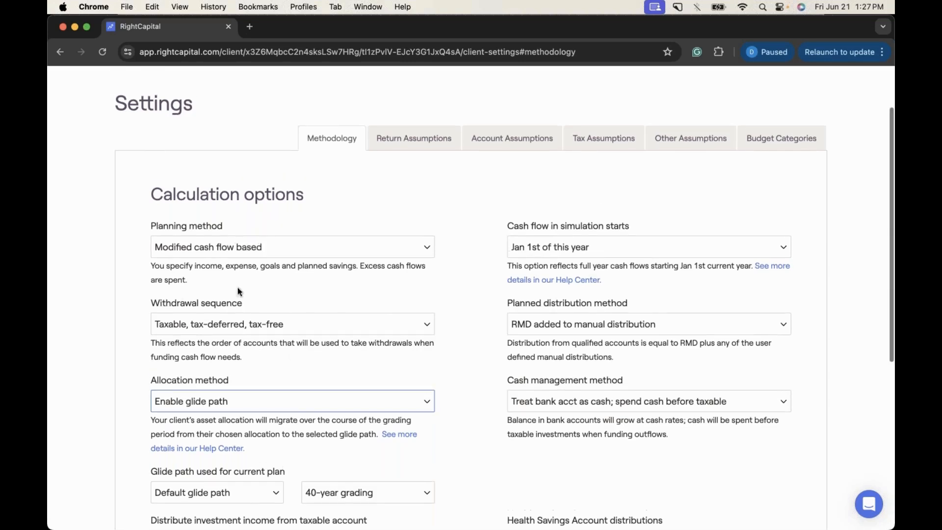
drag(147, 226, 234, 226)
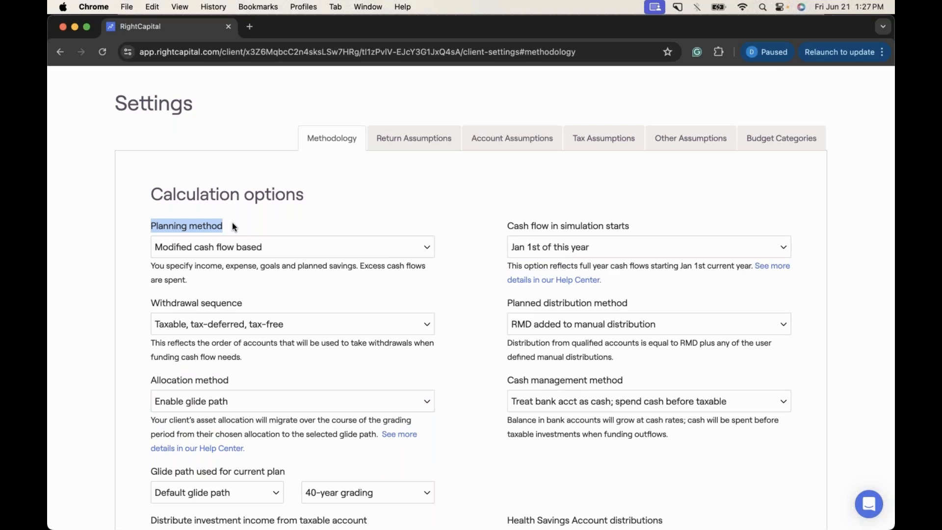
click(248, 228)
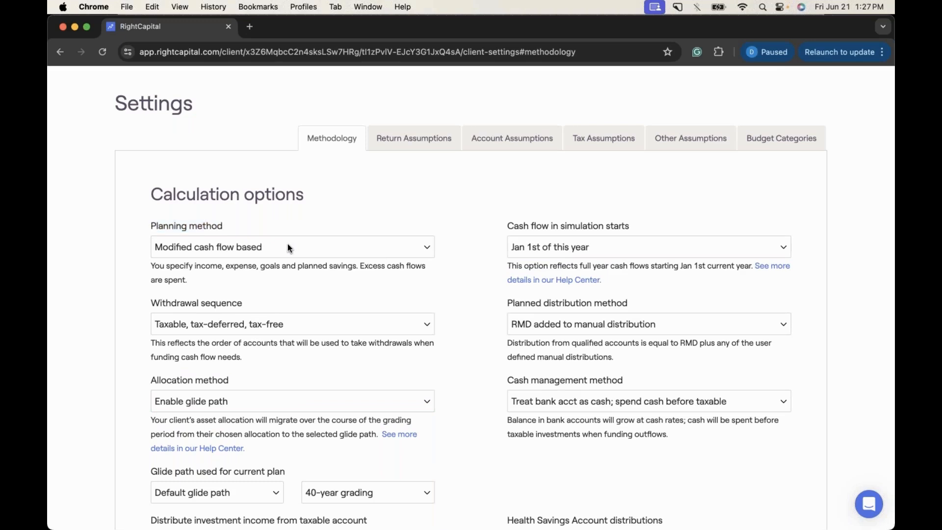
click(288, 244)
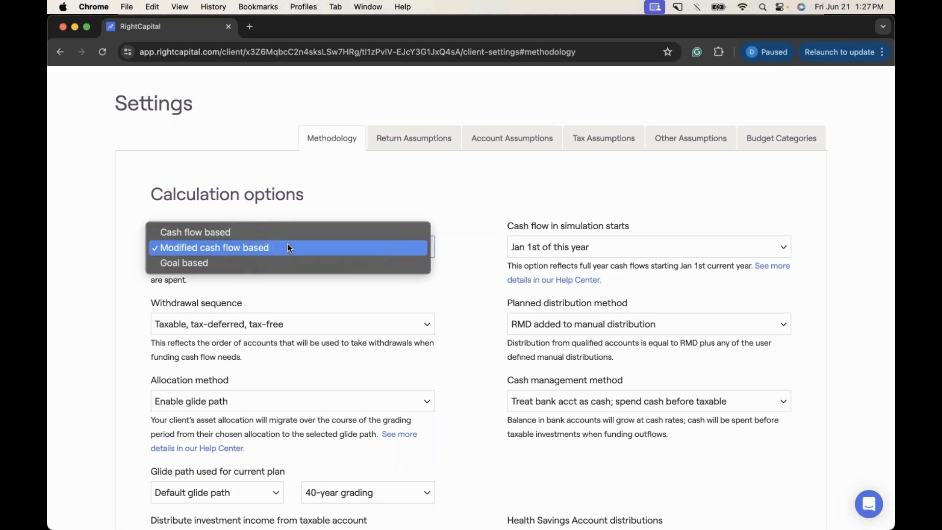
click(283, 234)
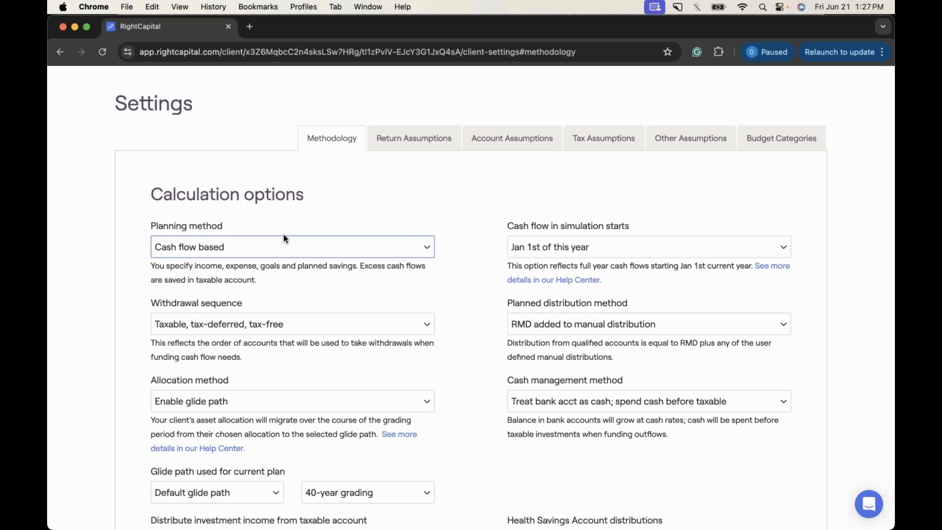
scroll(284, 237, down, 1)
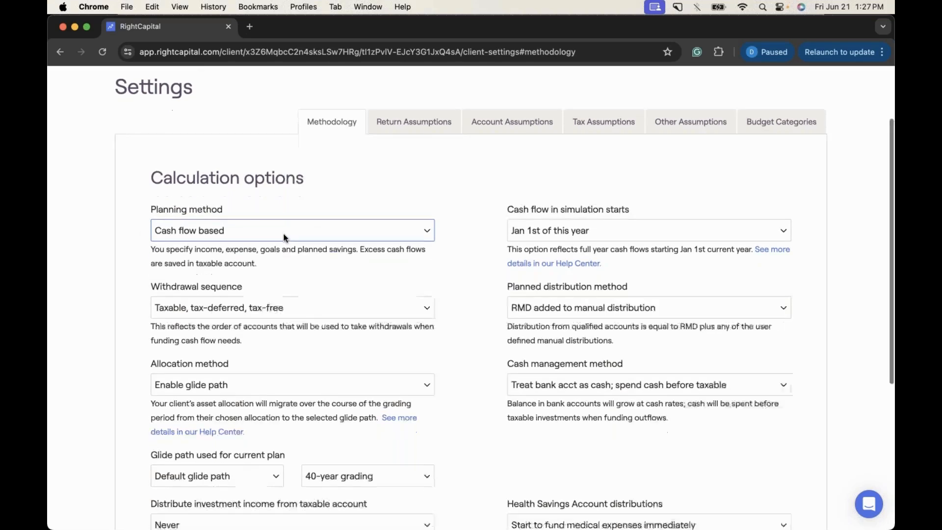
scroll(283, 237, down, 1)
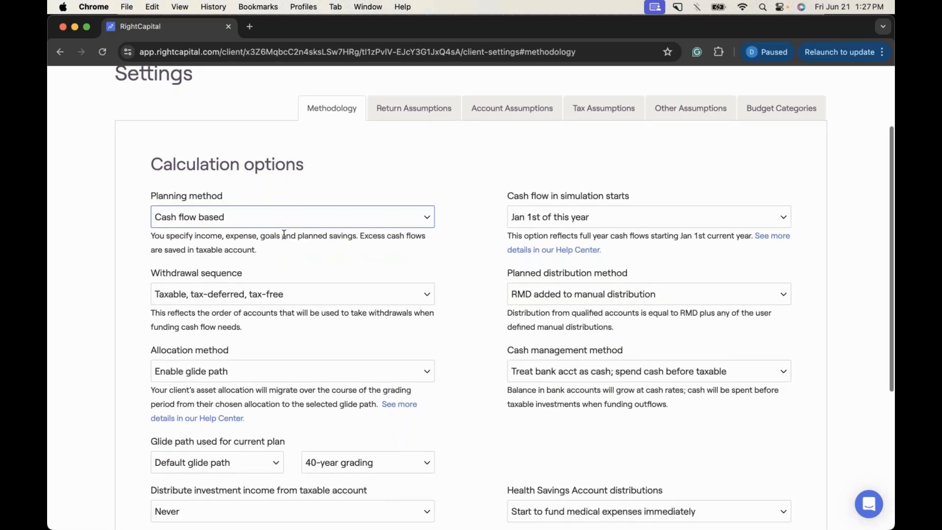
click(245, 271)
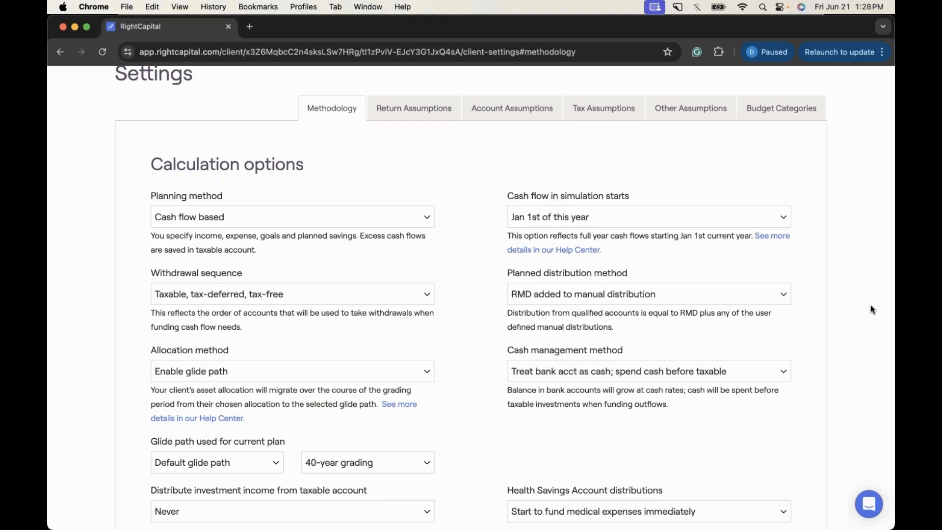
Start a new Whole Life insurance policy in the Net Worth section of the client profile.
scroll(871, 309, up, 5)
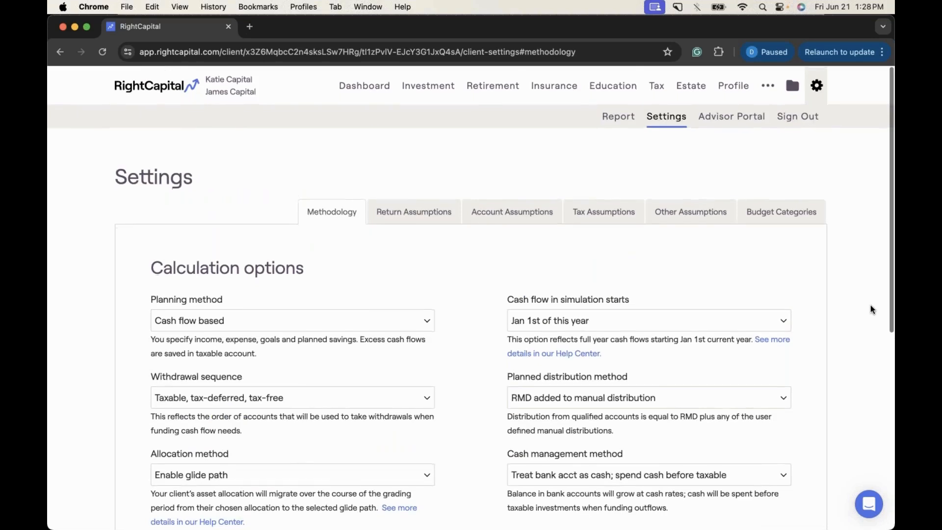
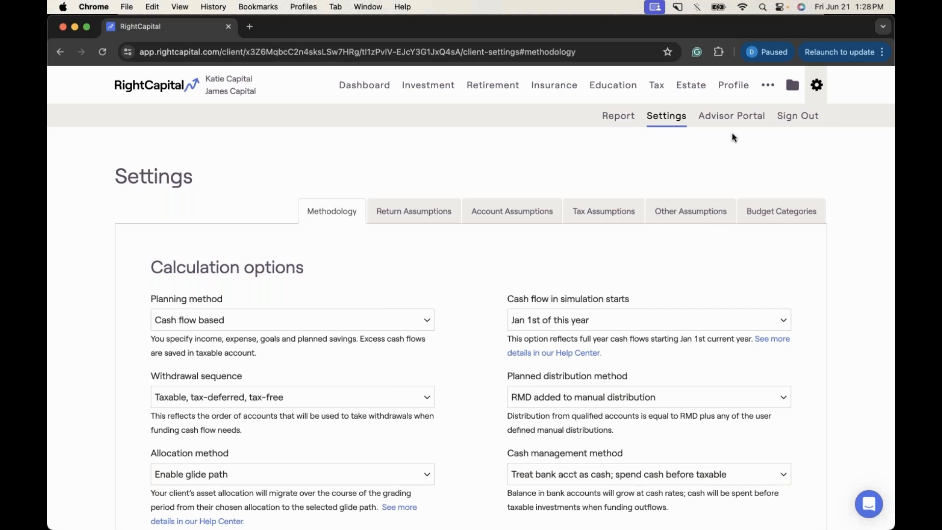
click(734, 86)
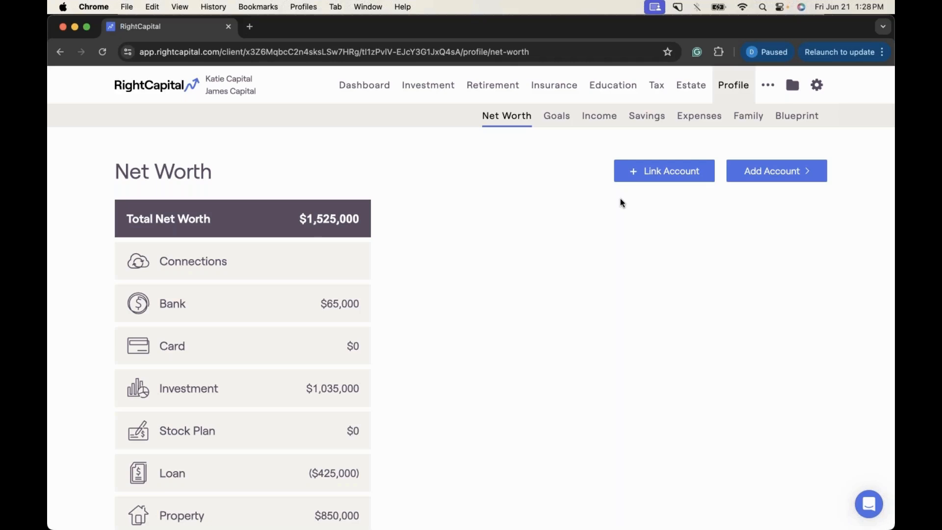
click(749, 179)
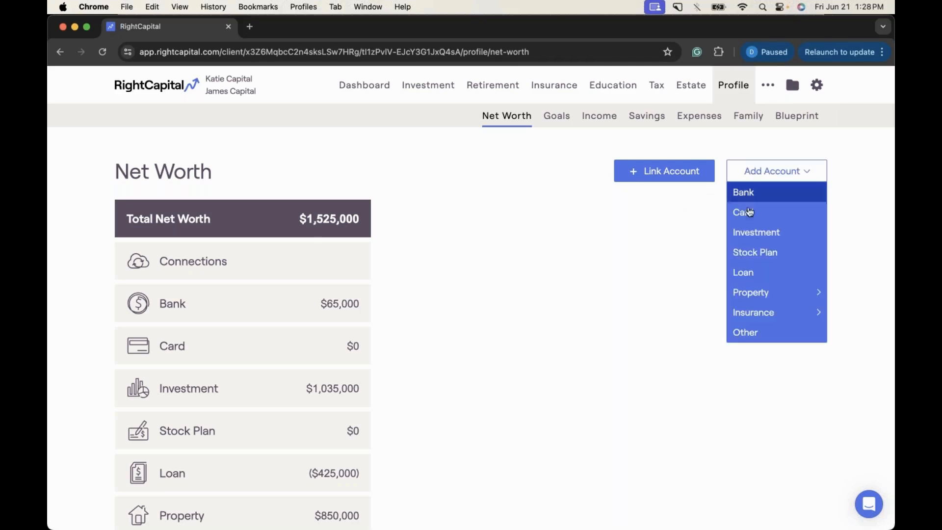
mouse_move(756, 314)
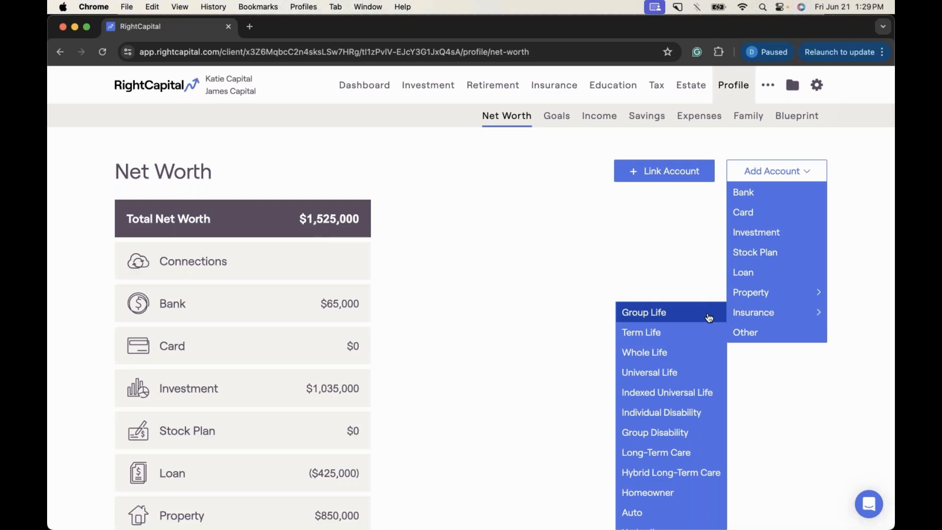
click(697, 357)
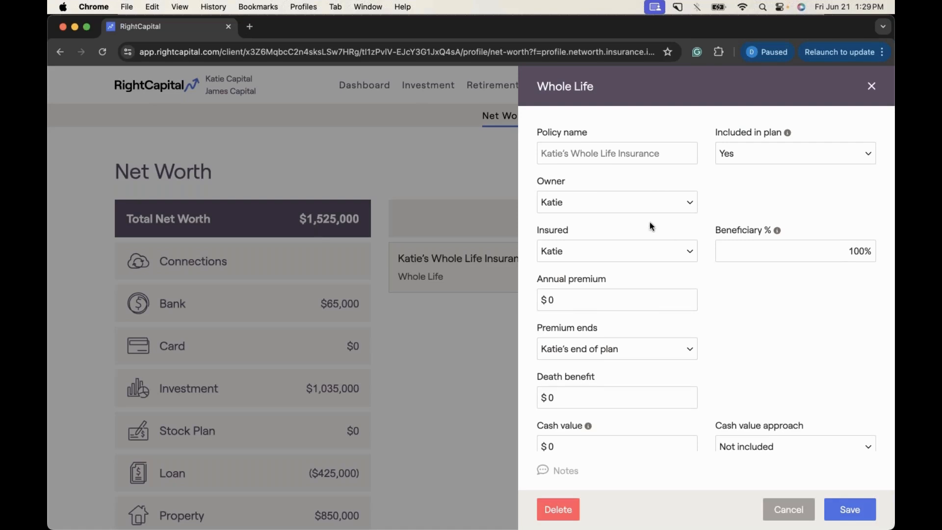
Make the co-client both the owner and the insured of the whole life policy.
click(620, 201)
click(621, 217)
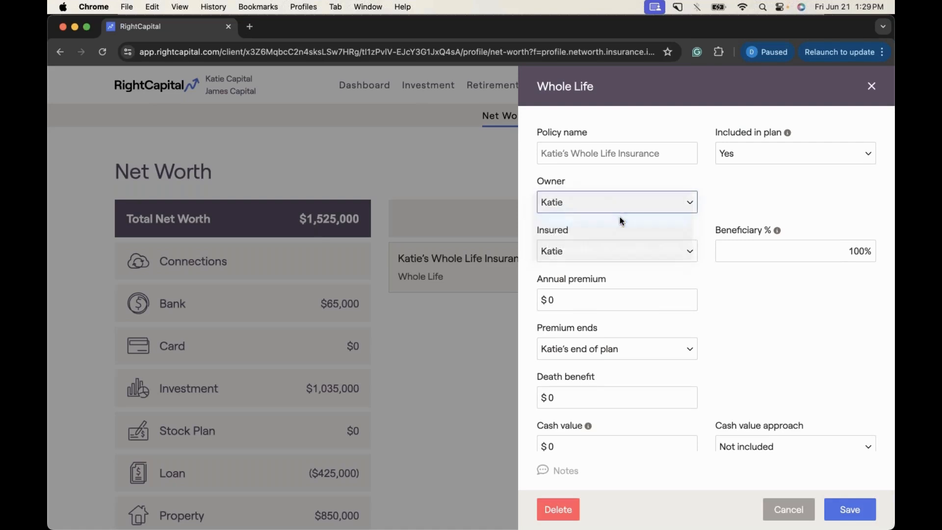
click(609, 249)
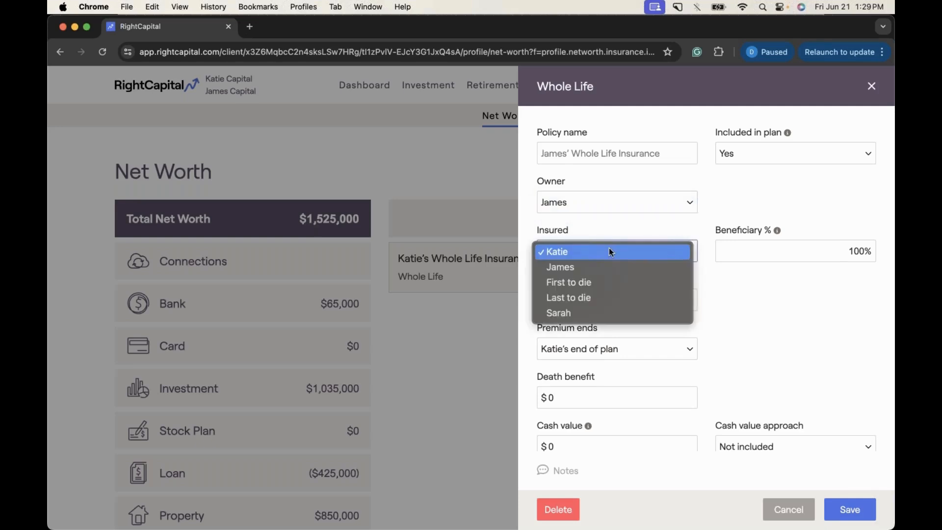
click(610, 266)
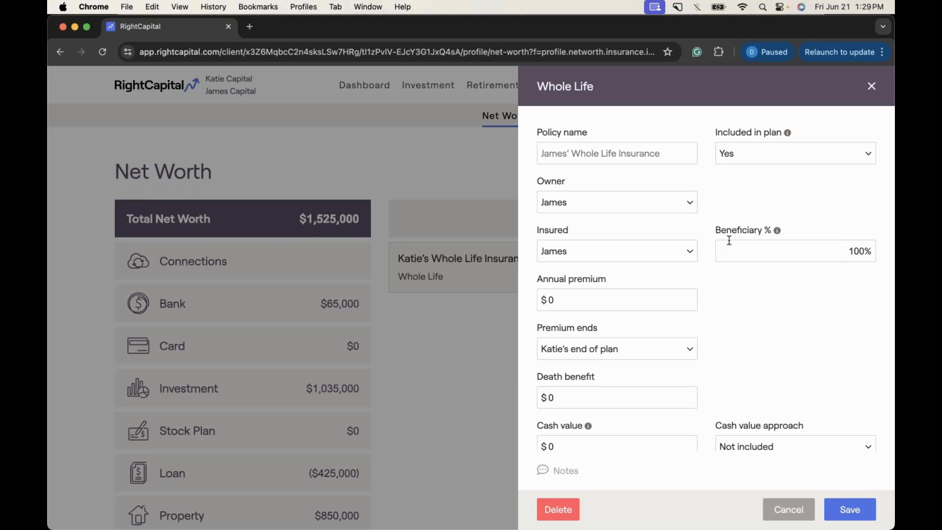
Read the explanation of Beneficiary %, try values of 80 and 0, and restore it to 100%.
mouse_move(778, 232)
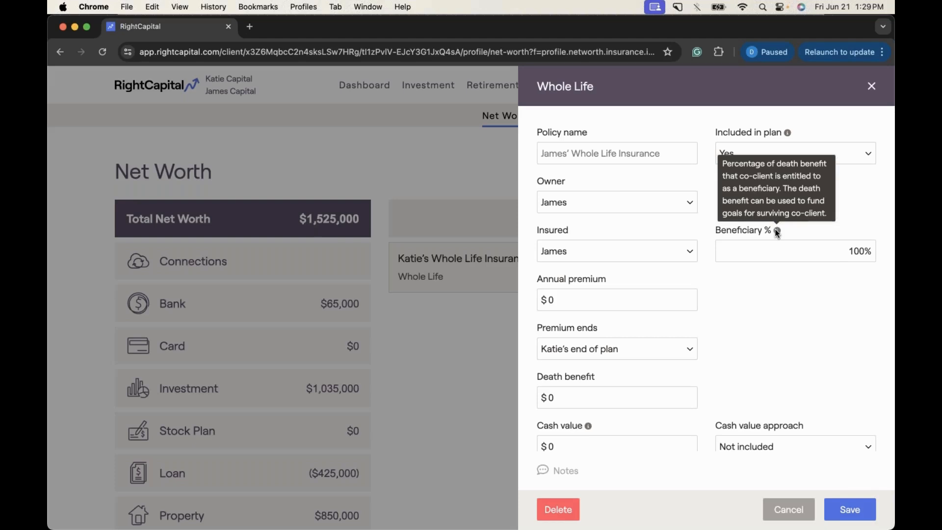
drag(830, 250, 875, 251)
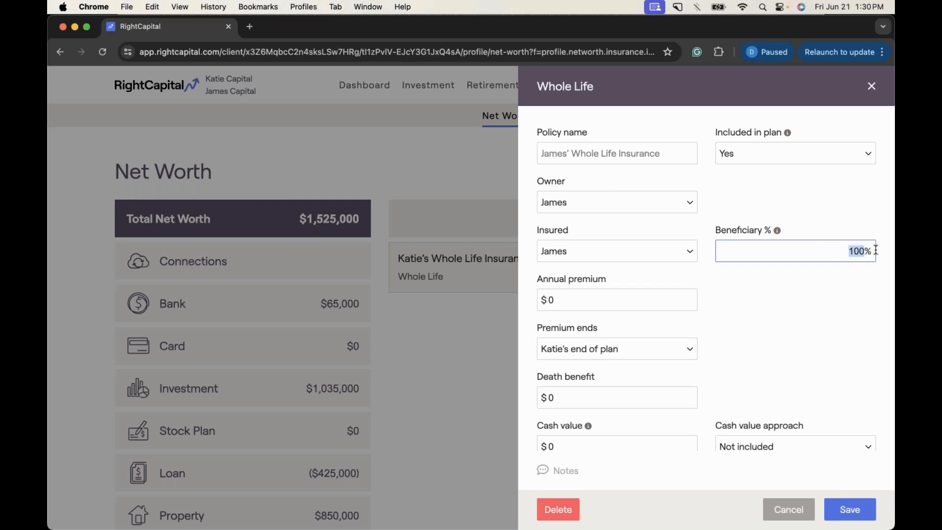
text(80)
double_click(853, 250)
text(0)
text(100)
Set the whole life policy's annual premium to $2,500 and its premium end to Calendar year.
click(639, 299)
key(BackSpace)
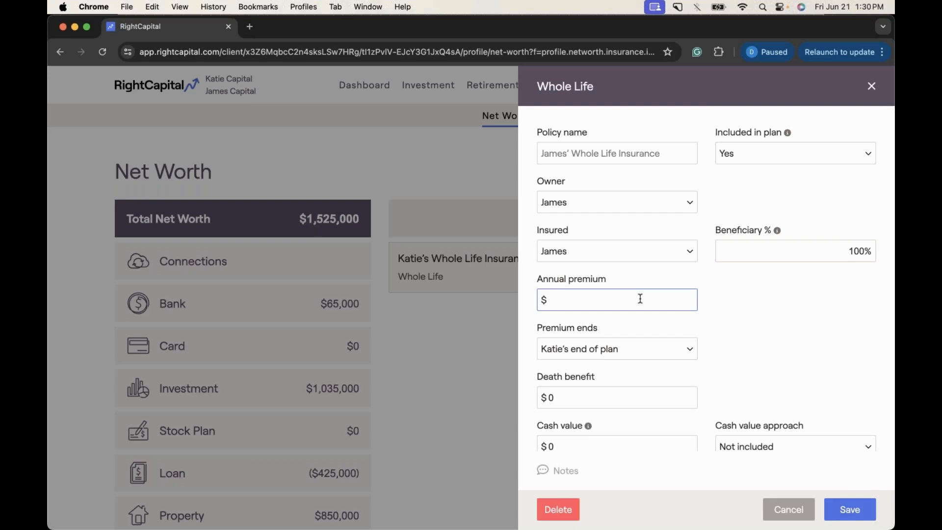
text(2500)
click(740, 290)
scroll(740, 292, down, 2)
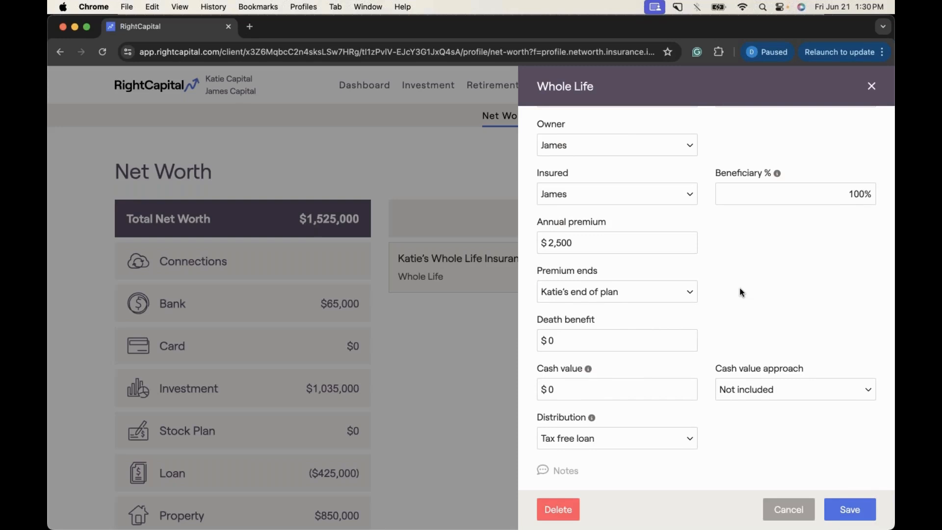
click(677, 291)
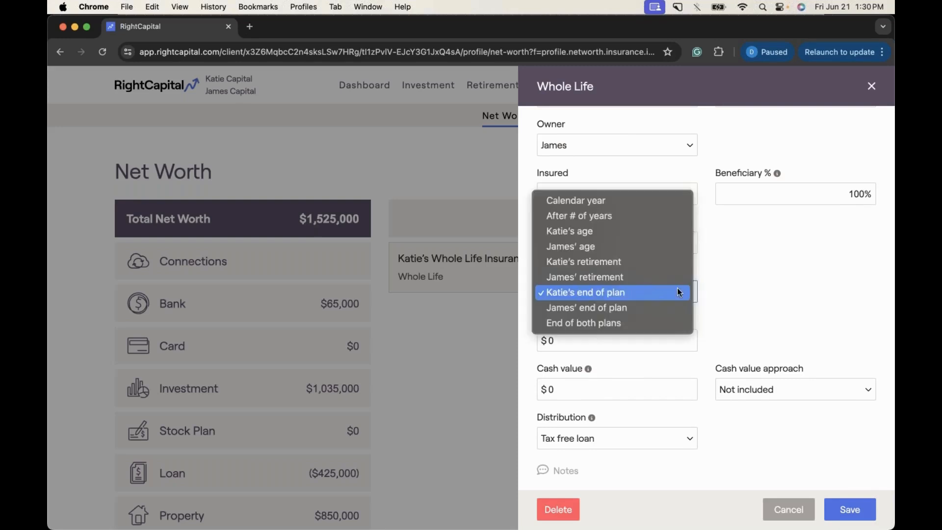
click(653, 205)
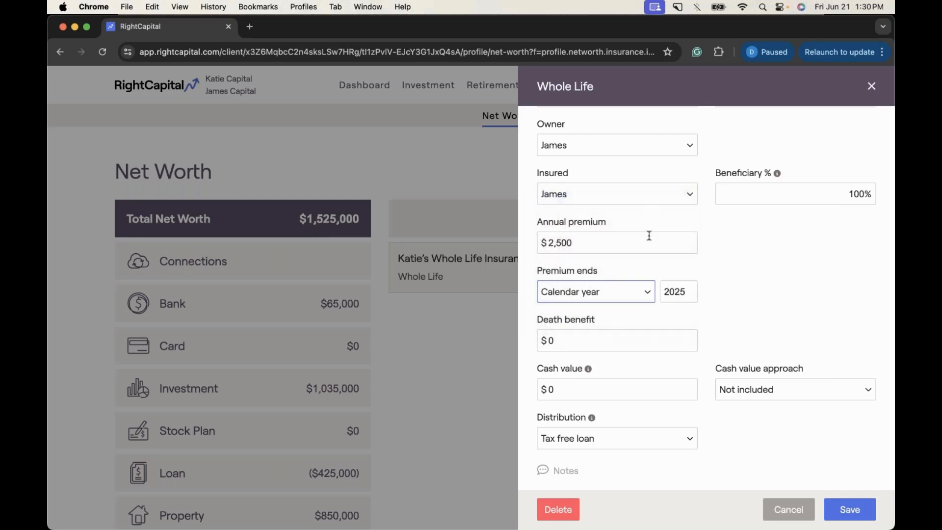
Try ending the whole life policy's premium after 1 year.
click(633, 291)
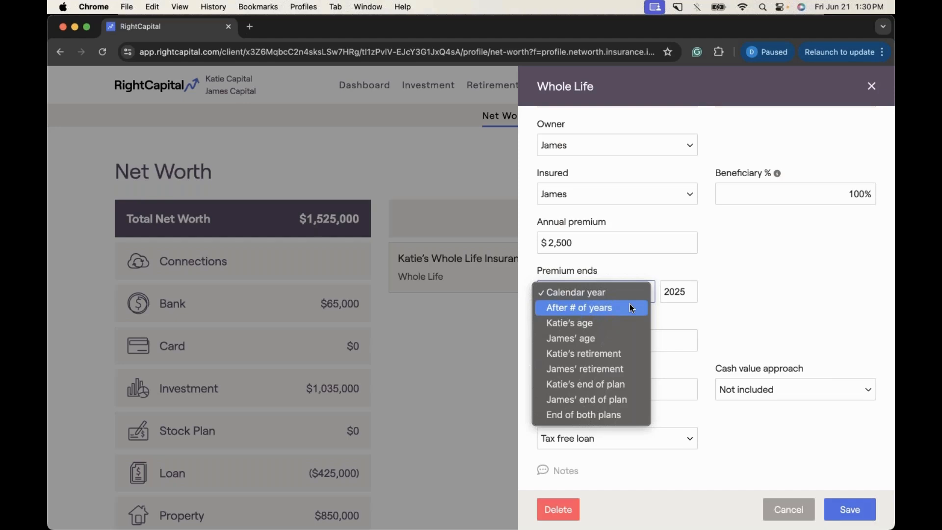
click(631, 308)
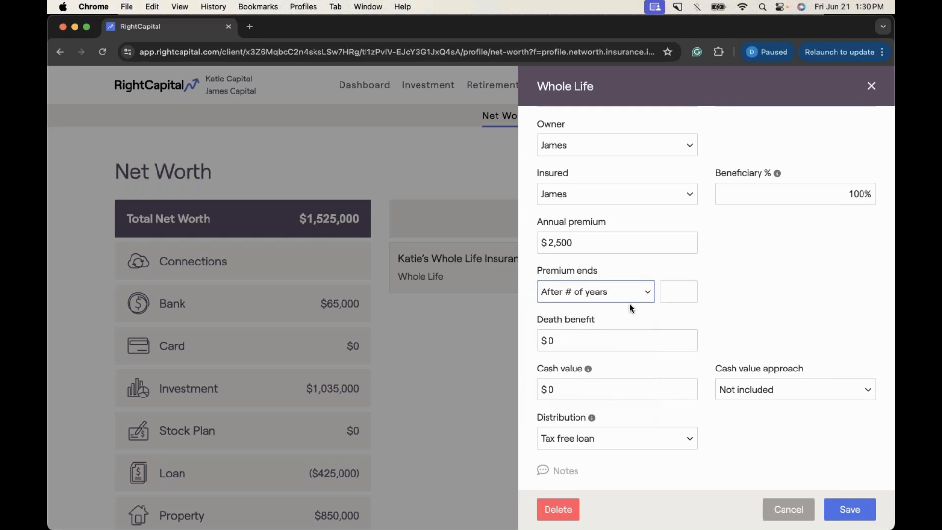
click(673, 292)
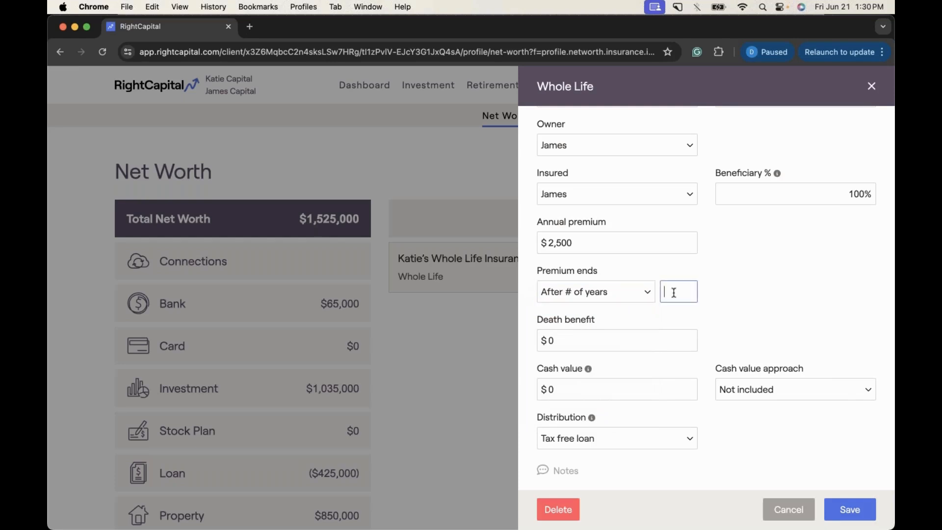
text(1)
Set the whole life policy's premium to end at the co-client's end of plan.
click(642, 296)
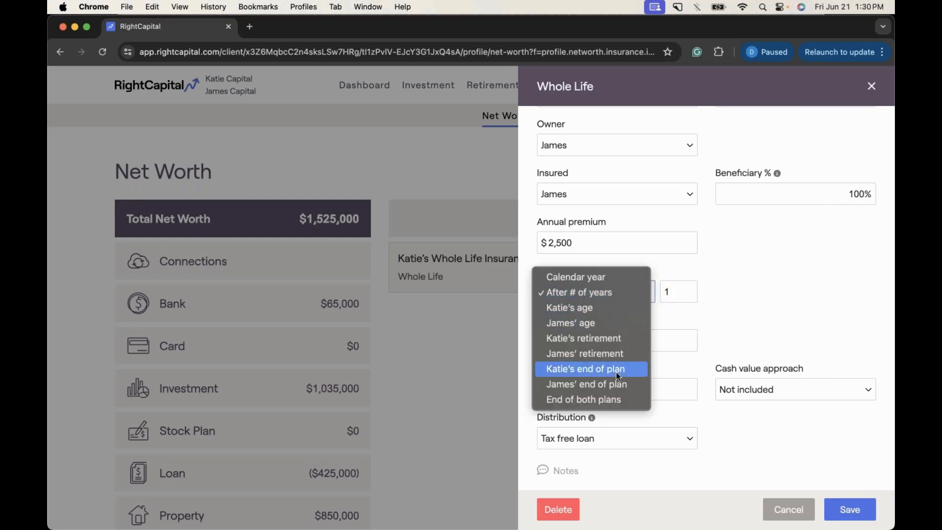
key(Escape)
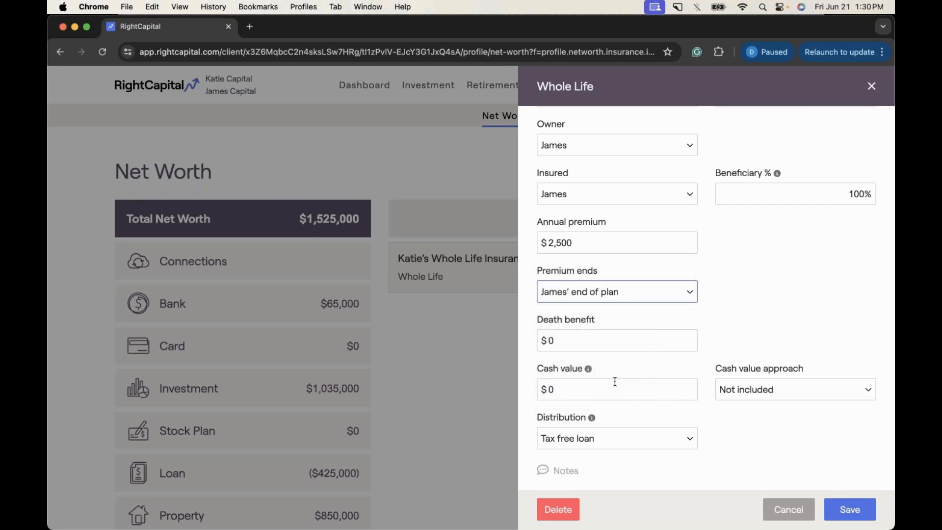
click(728, 276)
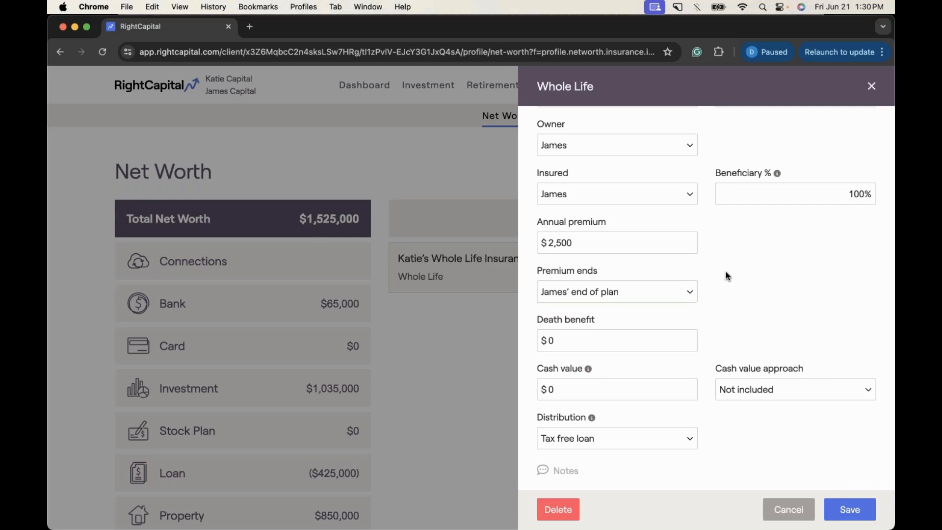
Set the whole life policy's death benefit to $100,000.
scroll(728, 275, down, 1)
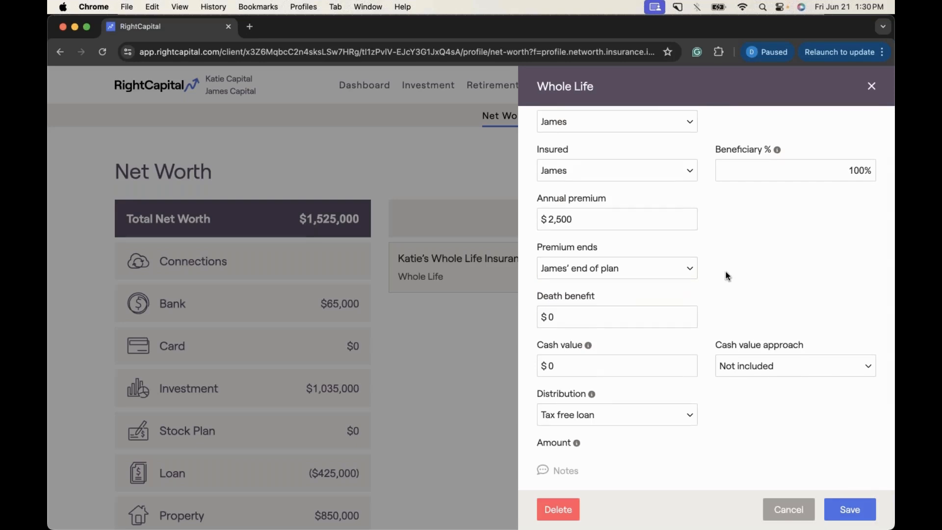
click(593, 319)
key(BackSpace)
text(100000)
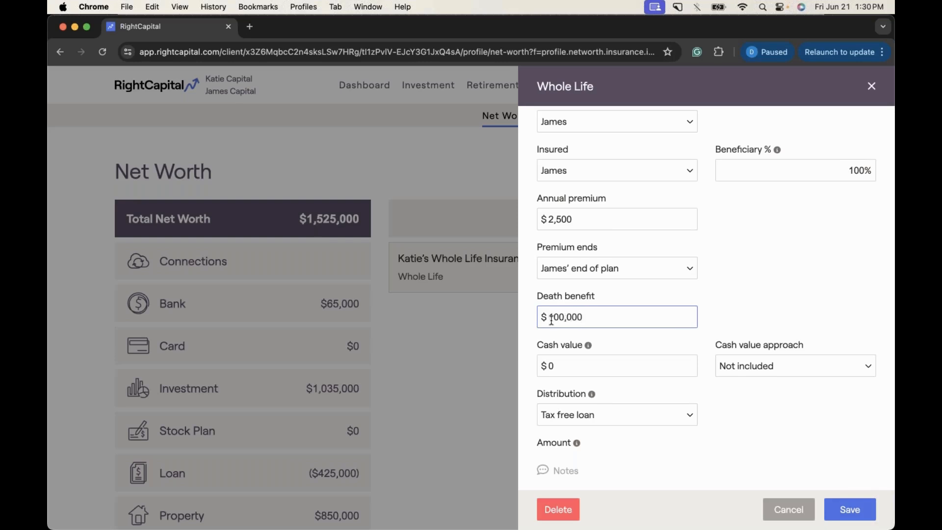
click(727, 279)
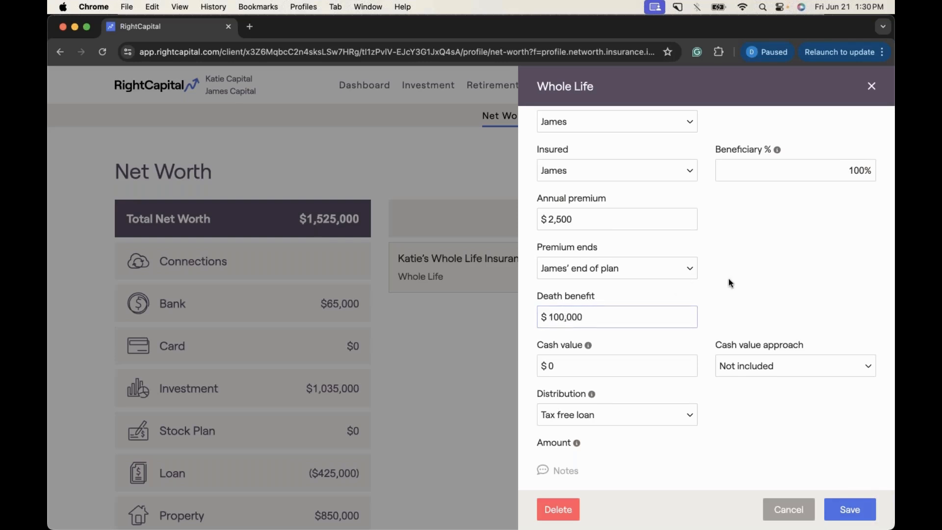
Try the Simple growth cash value approach, restore it to Not included, and save the whole life policy.
scroll(730, 281, down, 1)
scroll(731, 281, down, 1)
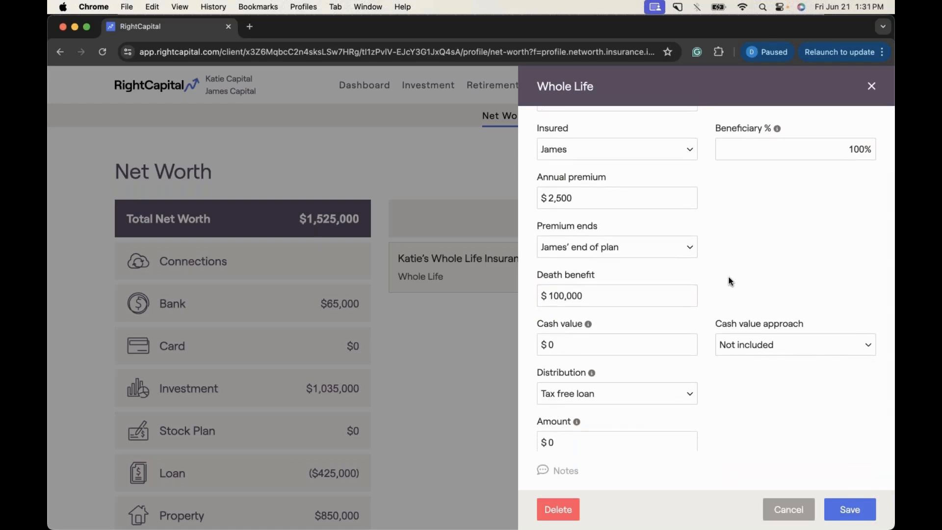
scroll(731, 281, down, 5)
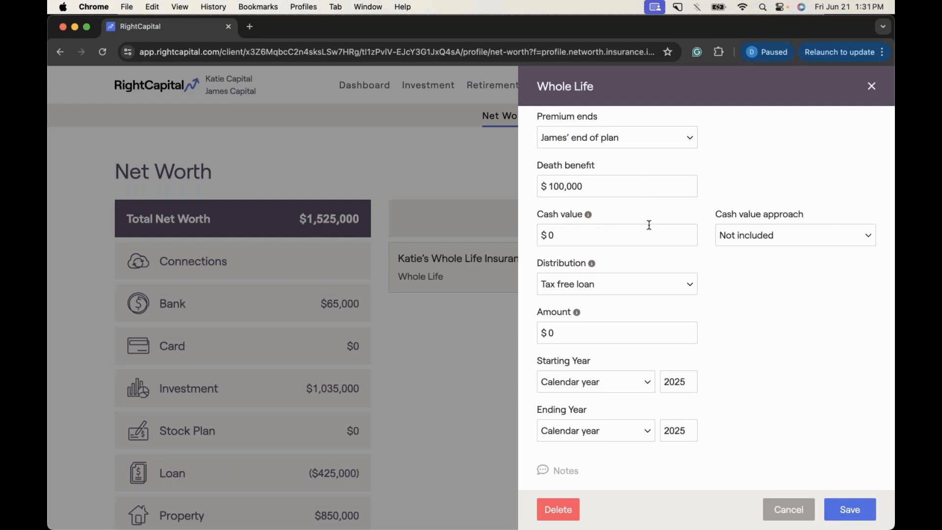
click(741, 235)
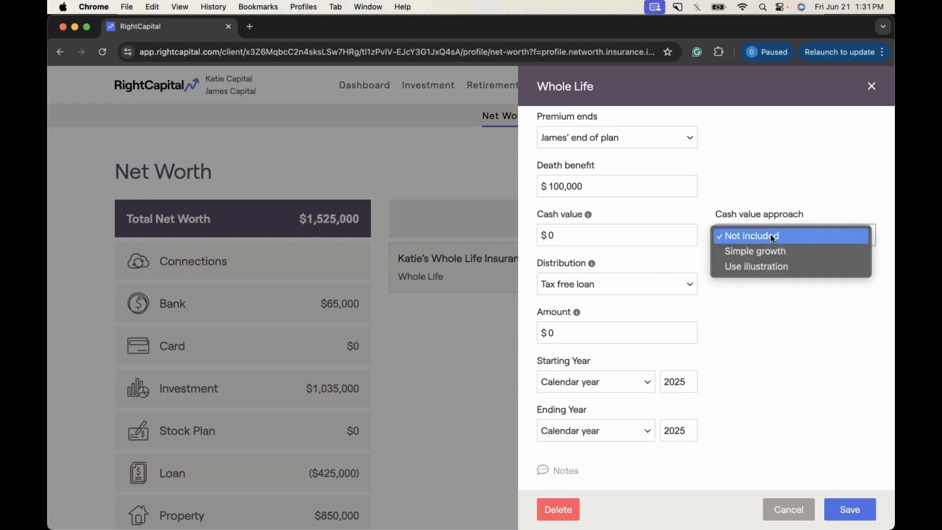
click(789, 251)
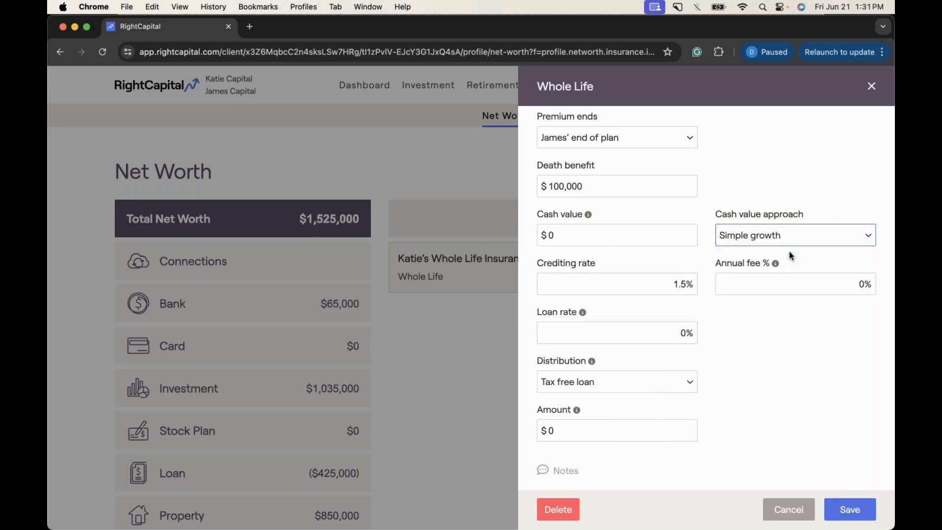
scroll(718, 327, down, 2)
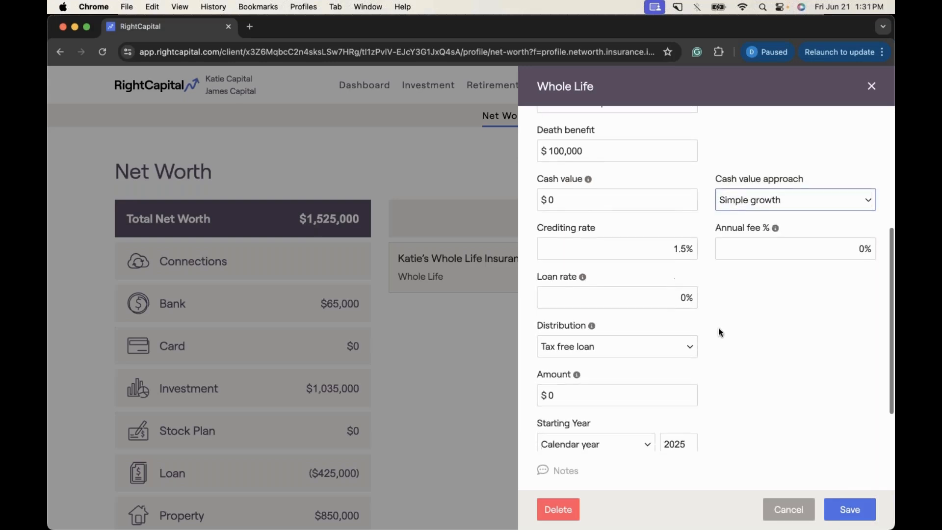
scroll(720, 332, down, 2)
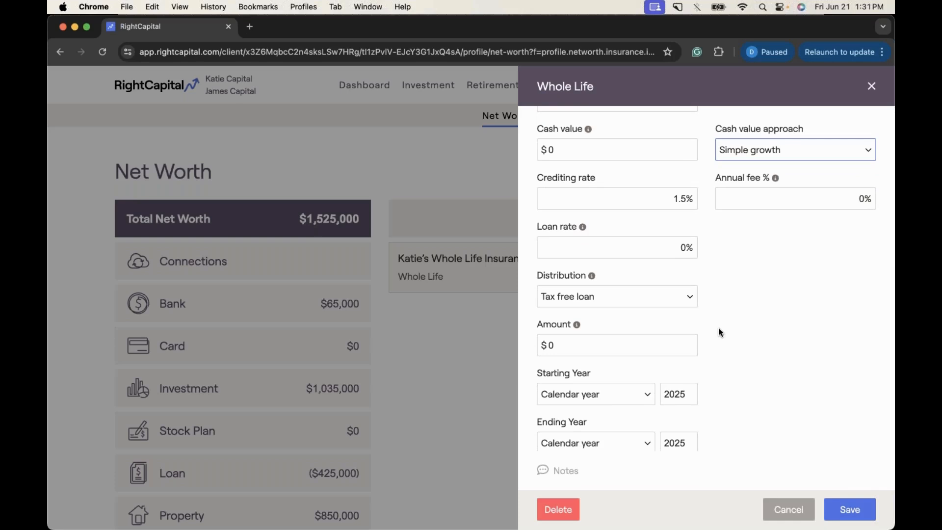
scroll(718, 328, up, 3)
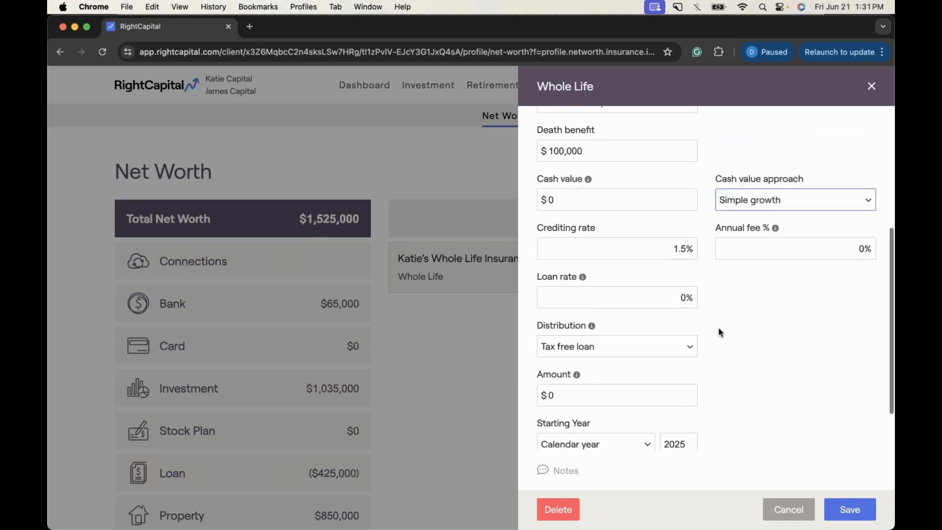
click(775, 208)
click(776, 198)
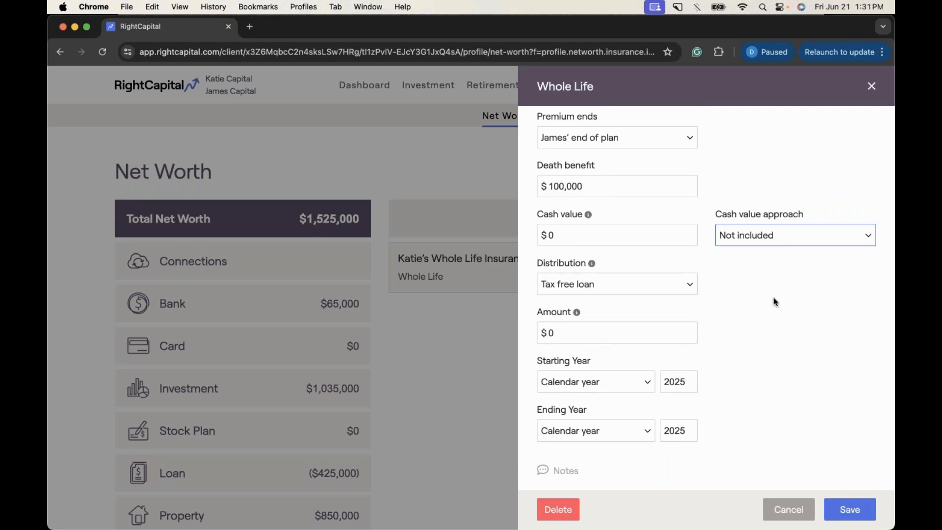
click(837, 506)
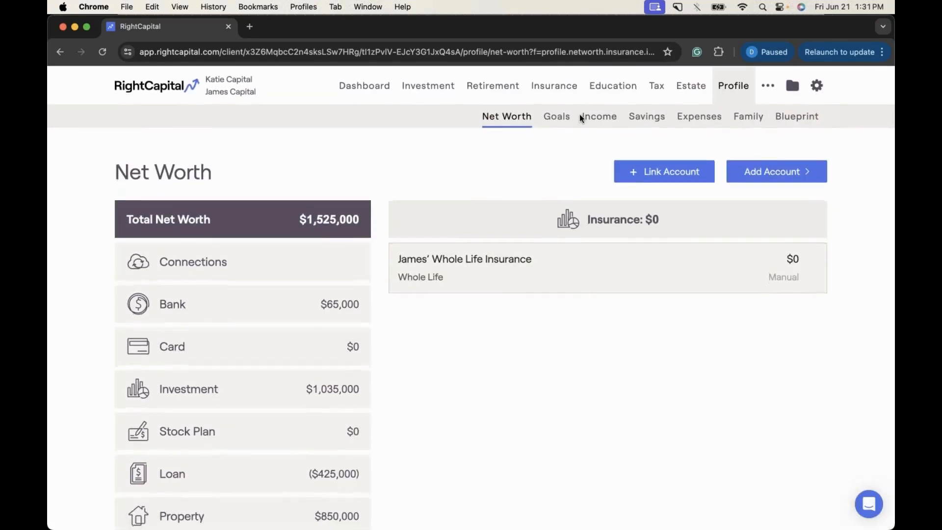
Examine the co-client's protection need against current and proposed insurance in the Life Insurance analysis summary.
click(559, 91)
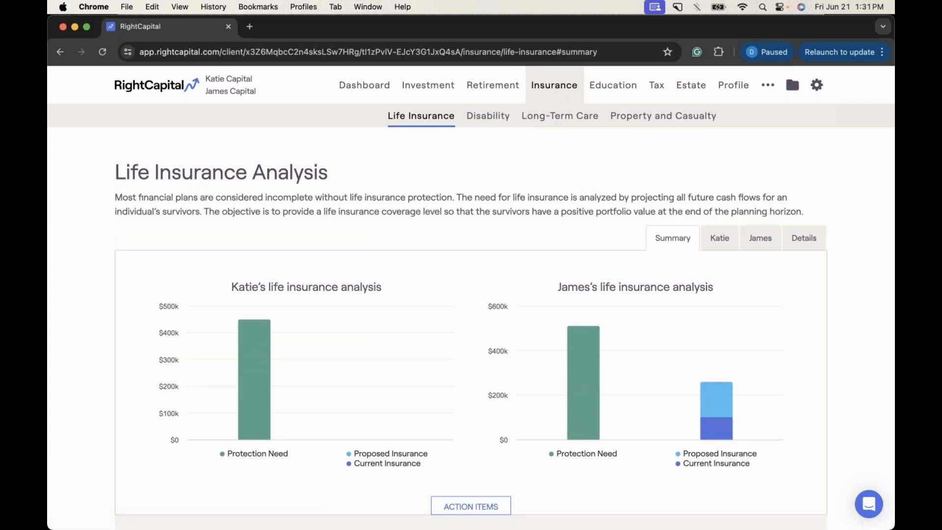
scroll(763, 307, down, 3)
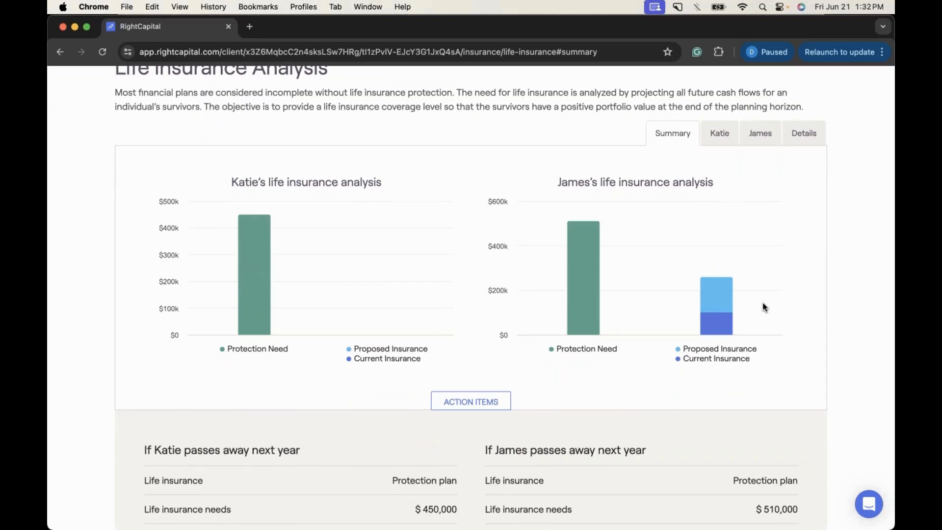
mouse_move(718, 331)
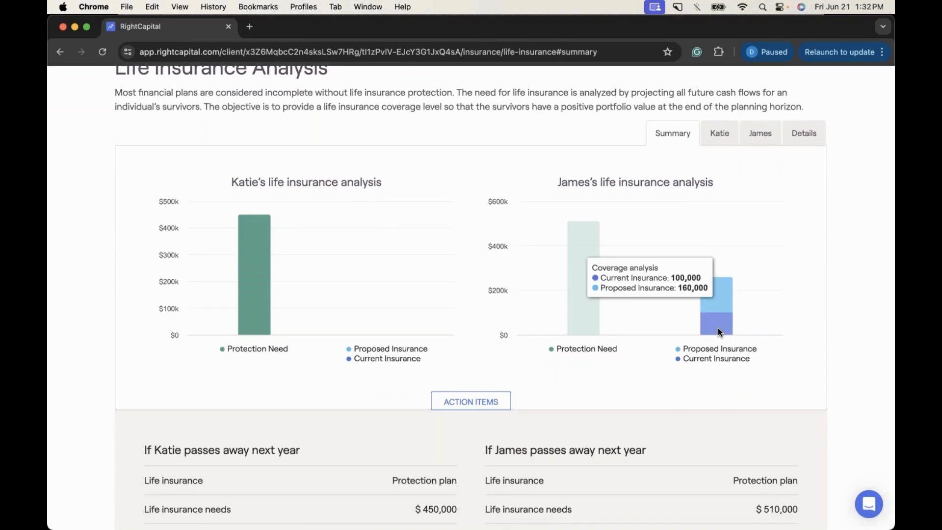
scroll(718, 329, down, 3)
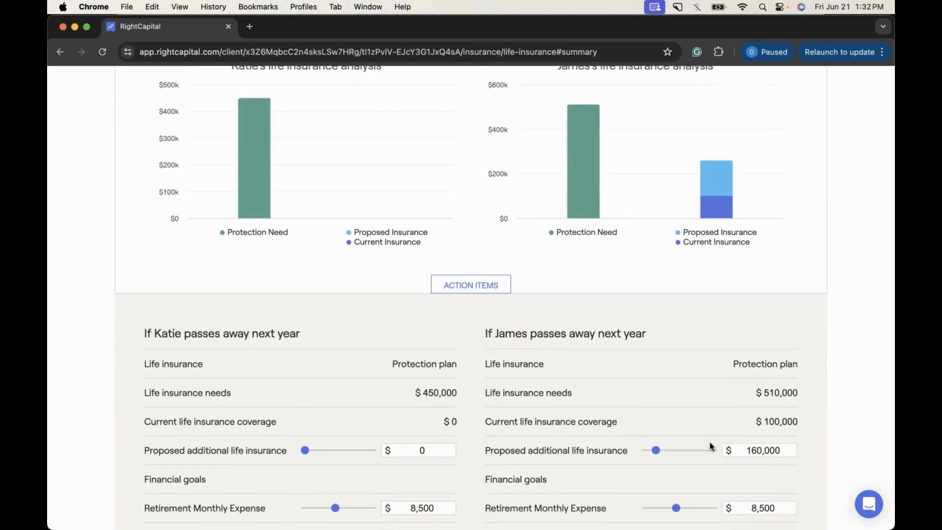
scroll(695, 385, up, 2)
mouse_move(712, 292)
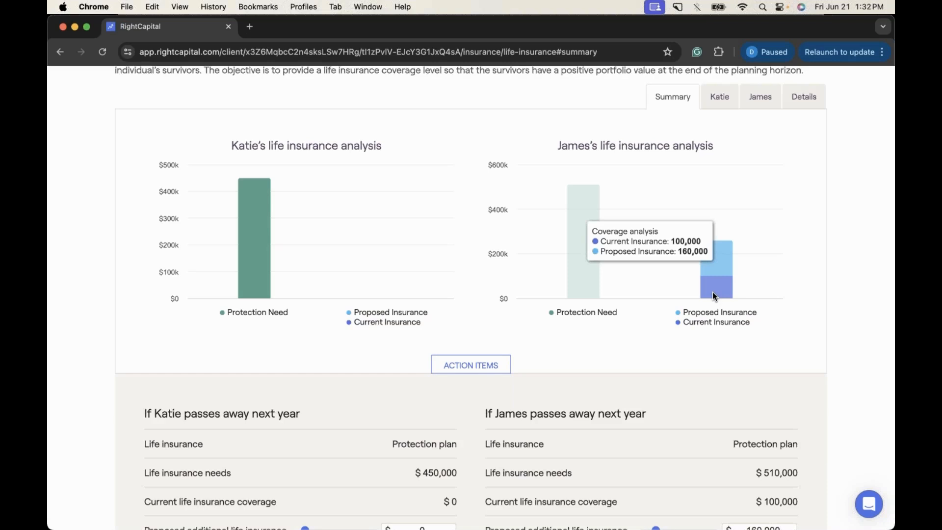
mouse_move(600, 280)
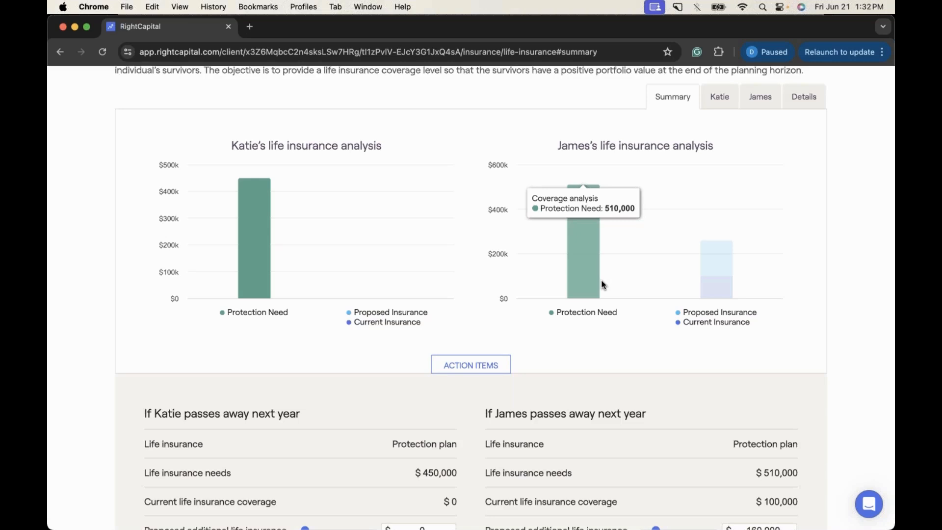
scroll(602, 284, up, 3)
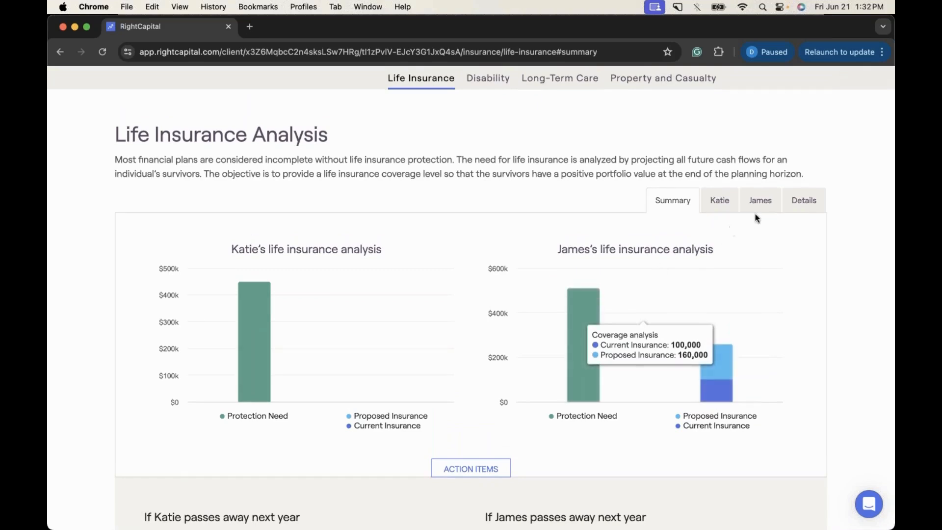
Review the yearly cash flow summary in the details of the Life Insurance analysis.
click(799, 201)
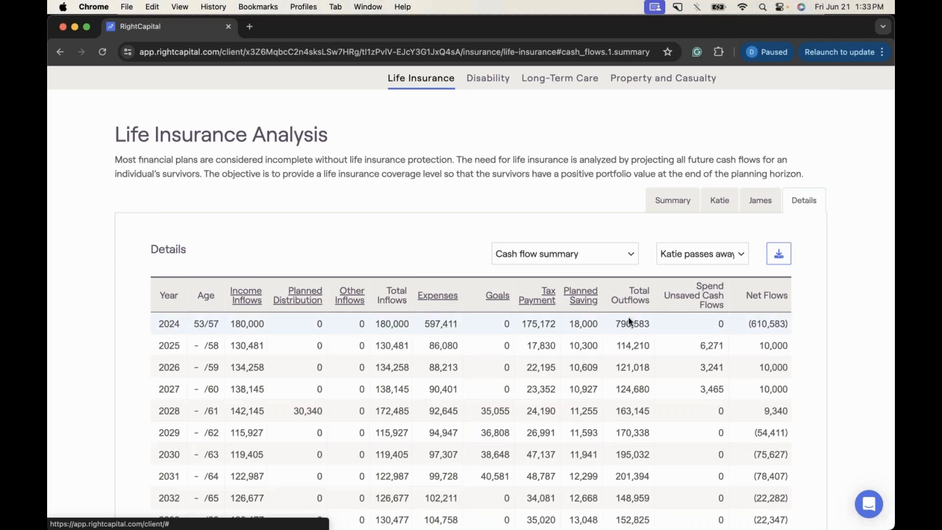
scroll(631, 321, down, 2)
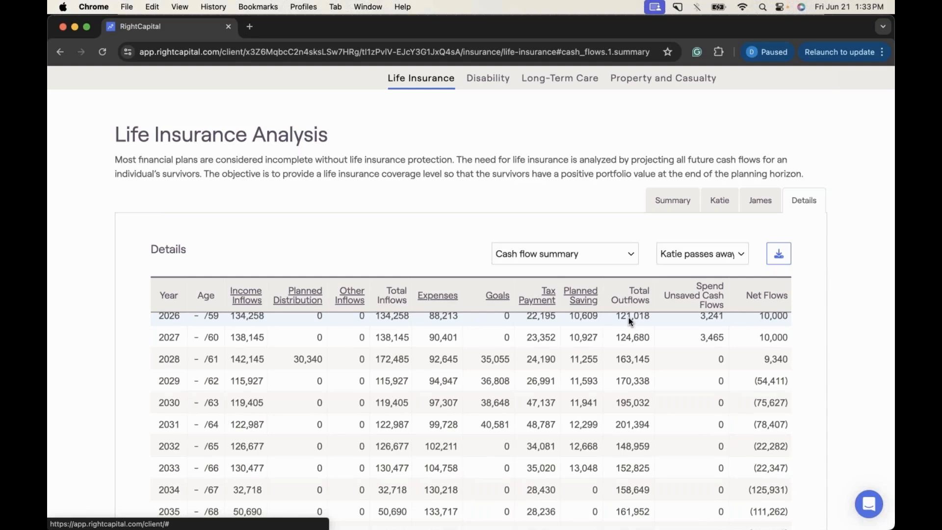
scroll(630, 321, up, 2)
scroll(629, 201, up, 1)
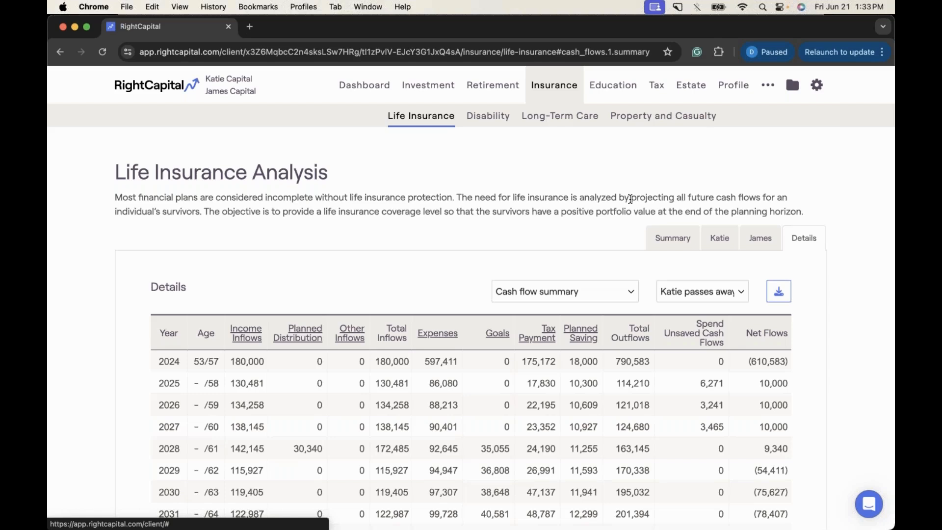
Open the Human Life Value calculator and examine both clients' charts, the action item inputs and the calculator's explanation.
click(769, 88)
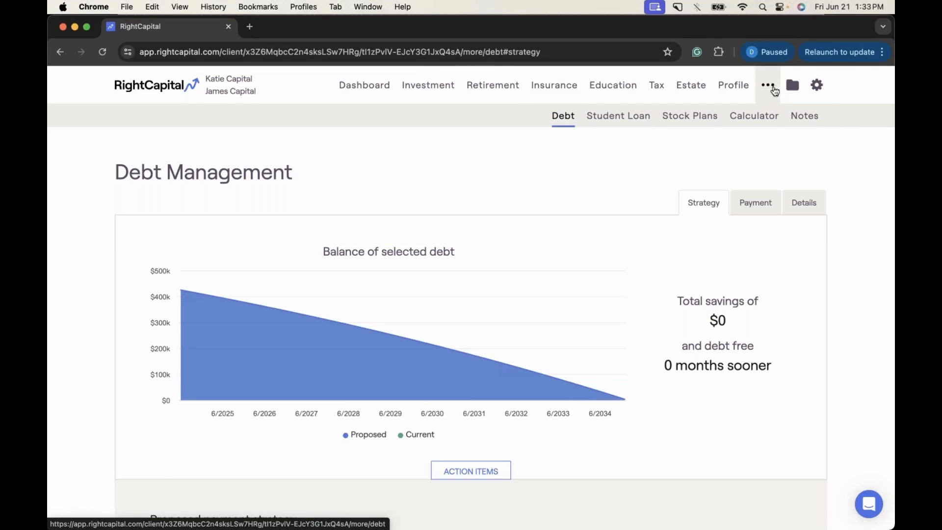
click(759, 118)
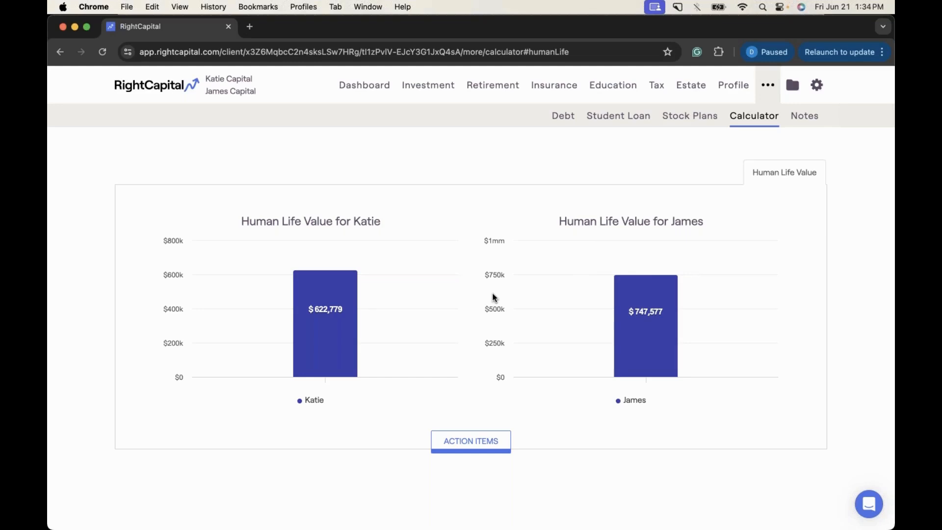
click(473, 433)
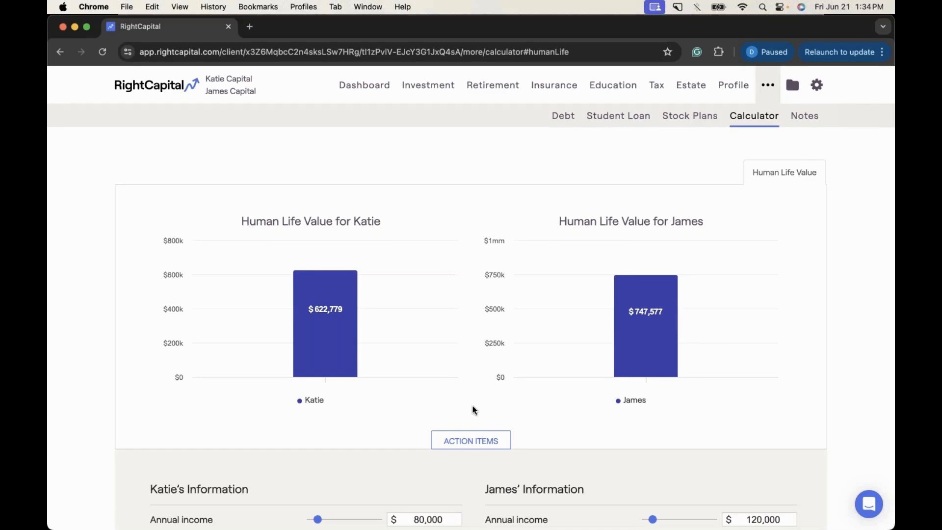
scroll(474, 410, down, 5)
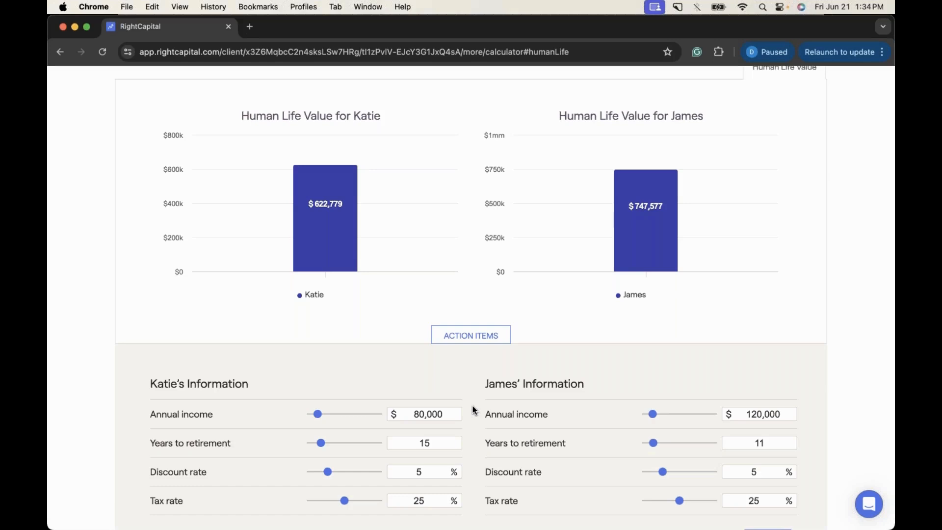
scroll(475, 409, down, 7)
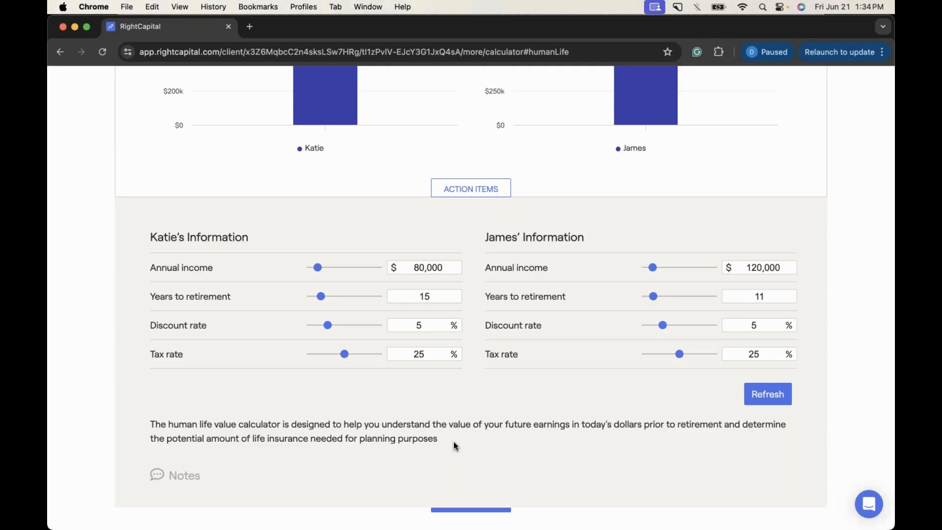
scroll(455, 445, up, 2)
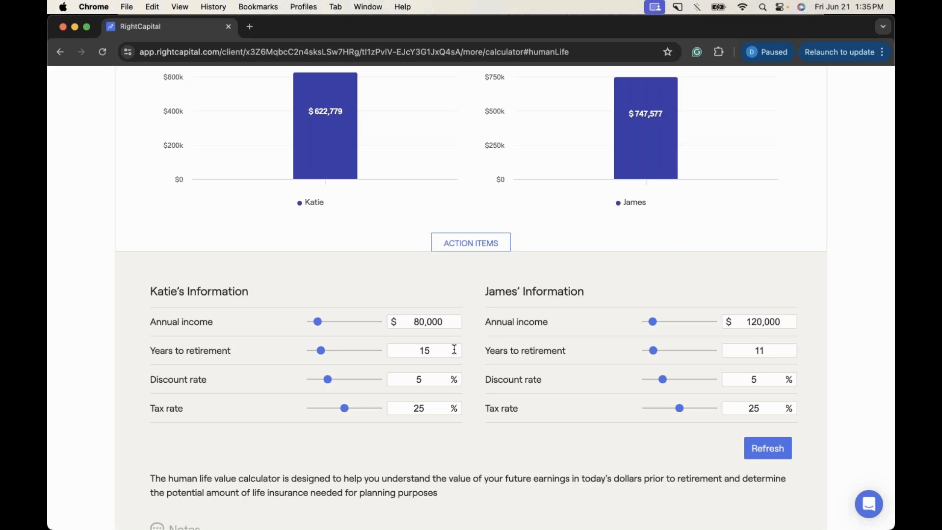
scroll(454, 349, up, 5)
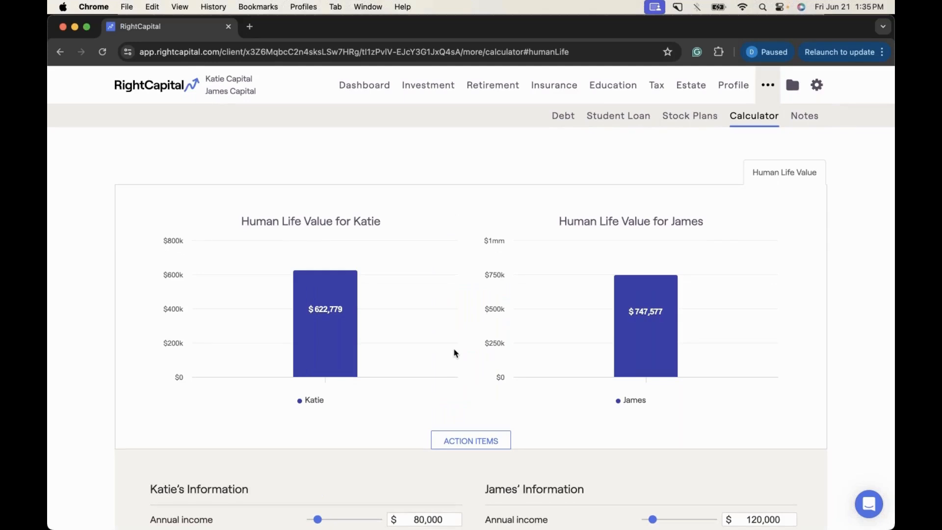
Compare both clients' Human Life Value charts with their income, retirement, discount and tax rate inputs, and return to the Life Insurance analysis.
scroll(454, 353, down, 5)
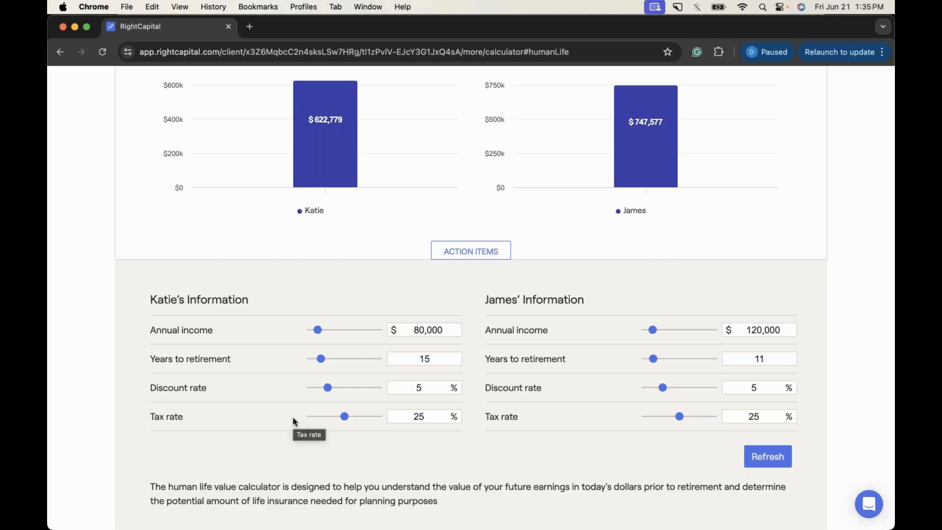
scroll(294, 420, up, 1)
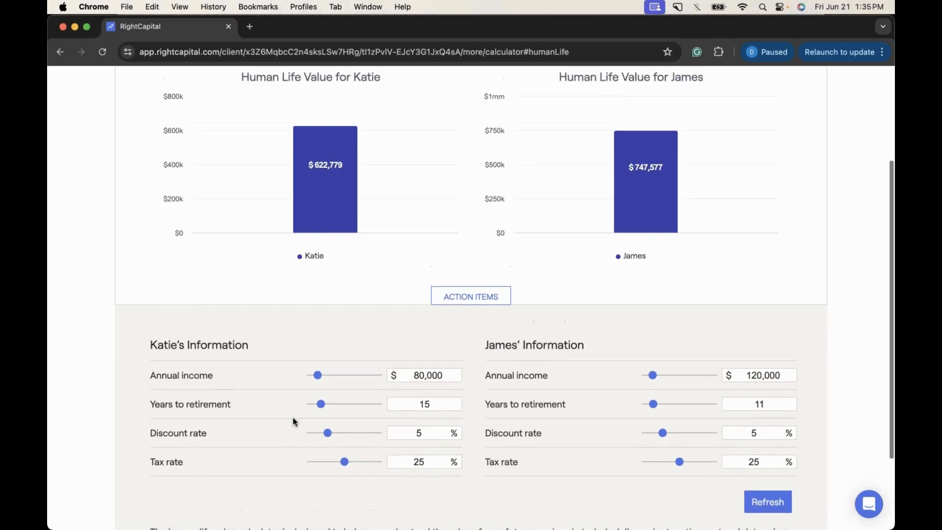
scroll(293, 422, up, 1)
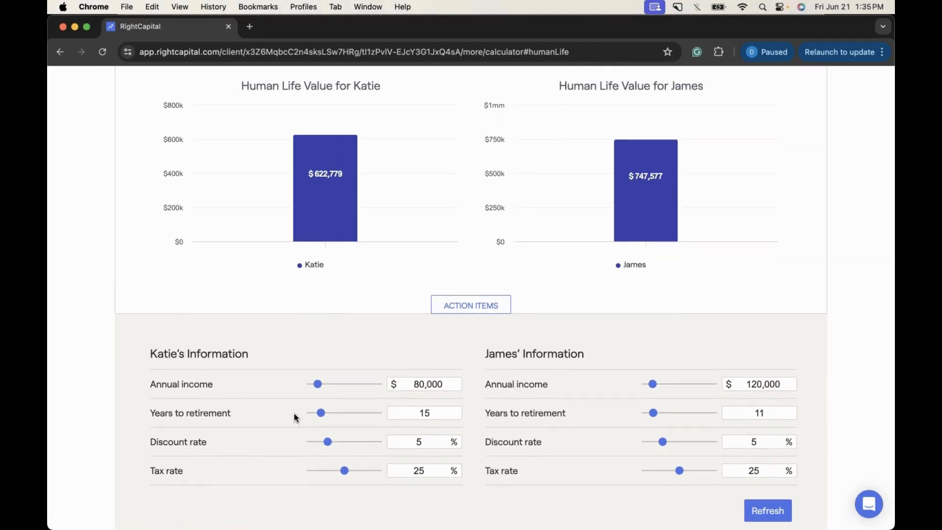
mouse_move(332, 232)
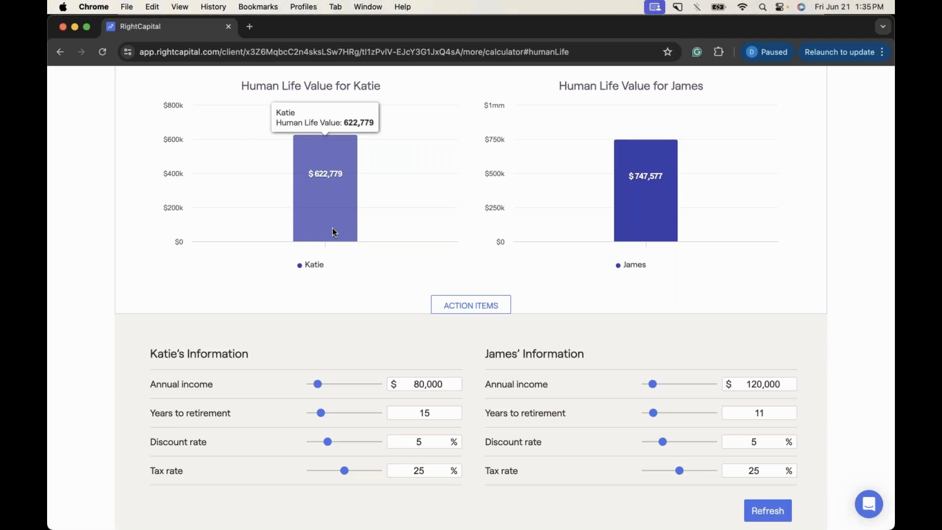
scroll(442, 236, down, 1)
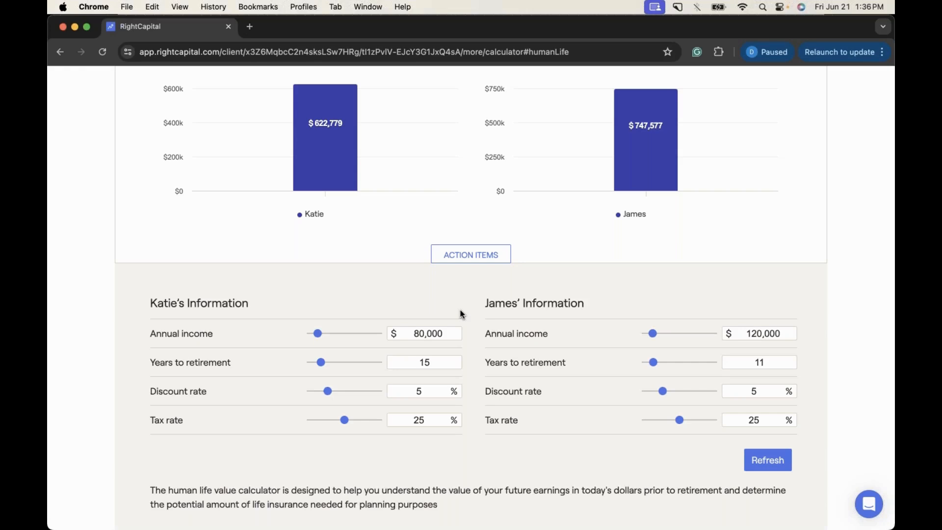
scroll(462, 314, up, 5)
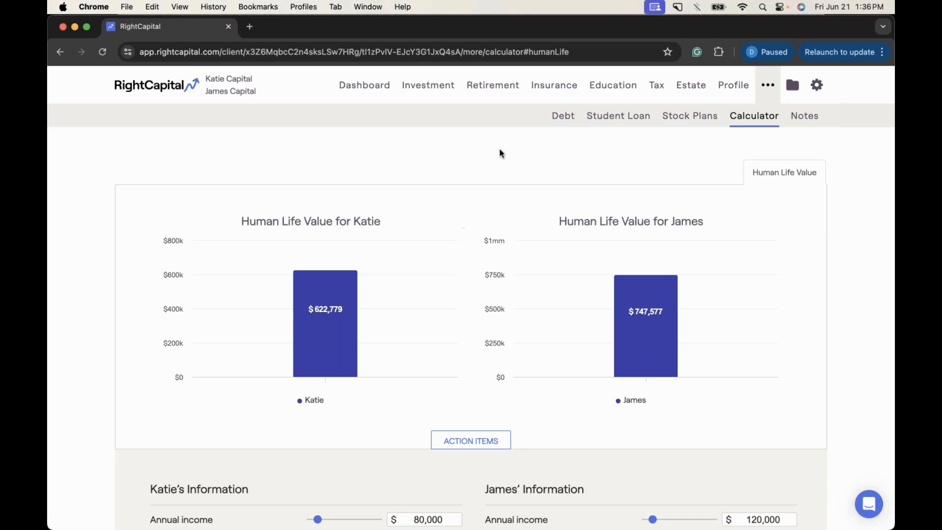
click(546, 93)
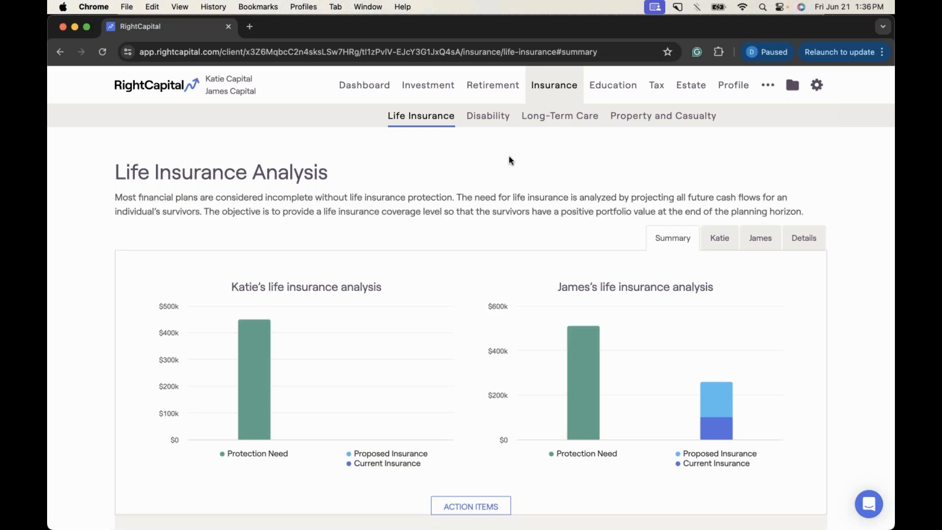
Return to the advisor's client list and review the Planning Access settings of the first listed client.
click(167, 94)
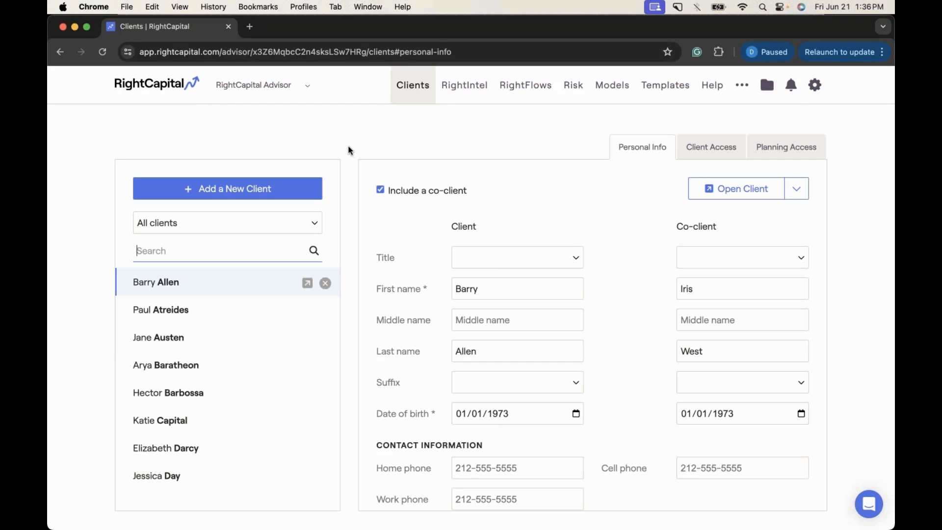
click(786, 147)
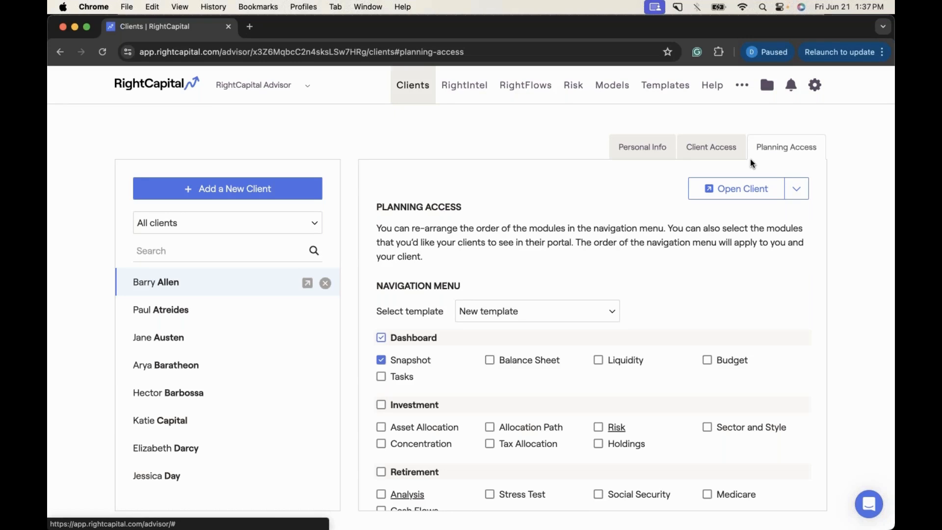
scroll(672, 189, down, 2)
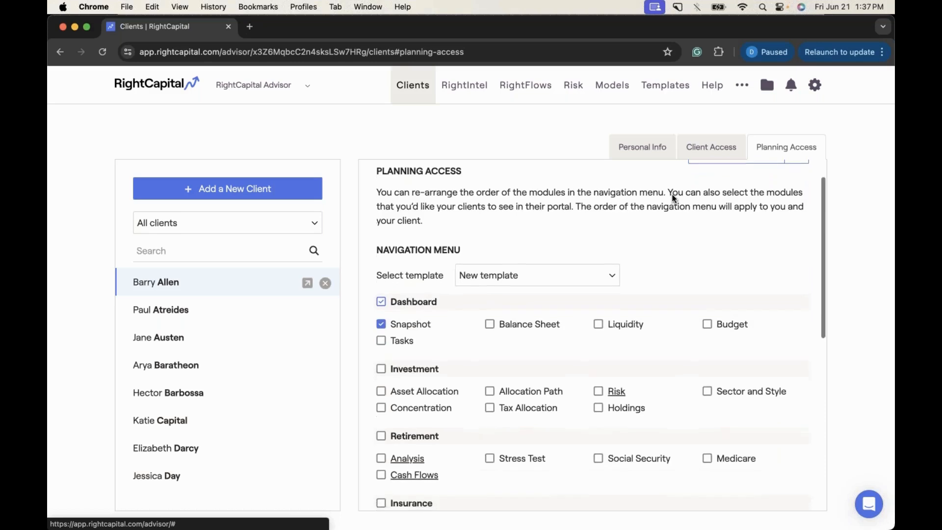
scroll(672, 192, up, 2)
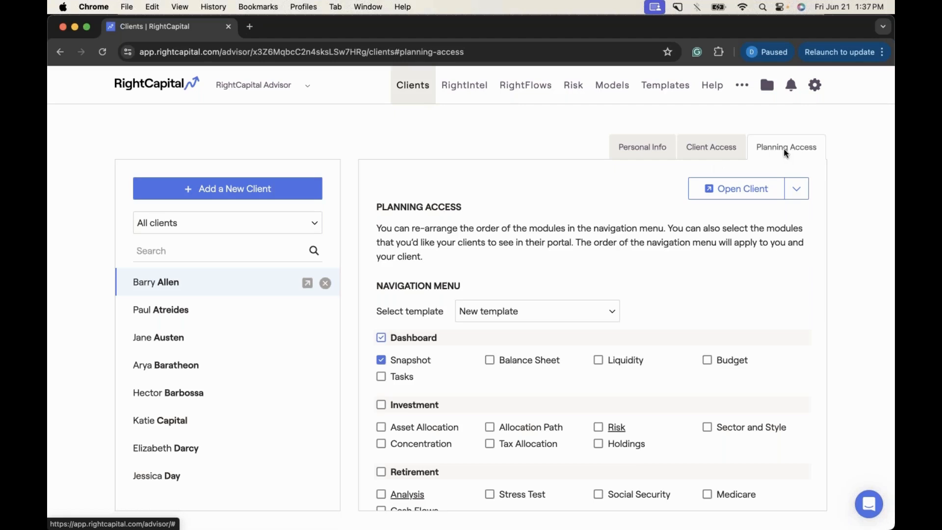
Search the client list for the client by first name and open that client's Planning Access settings.
click(269, 254)
text(kati)
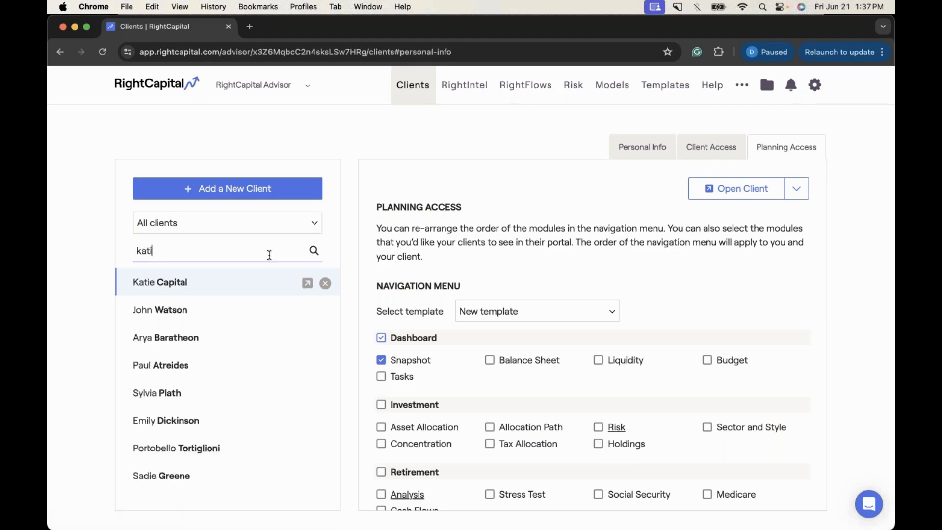
text(e)
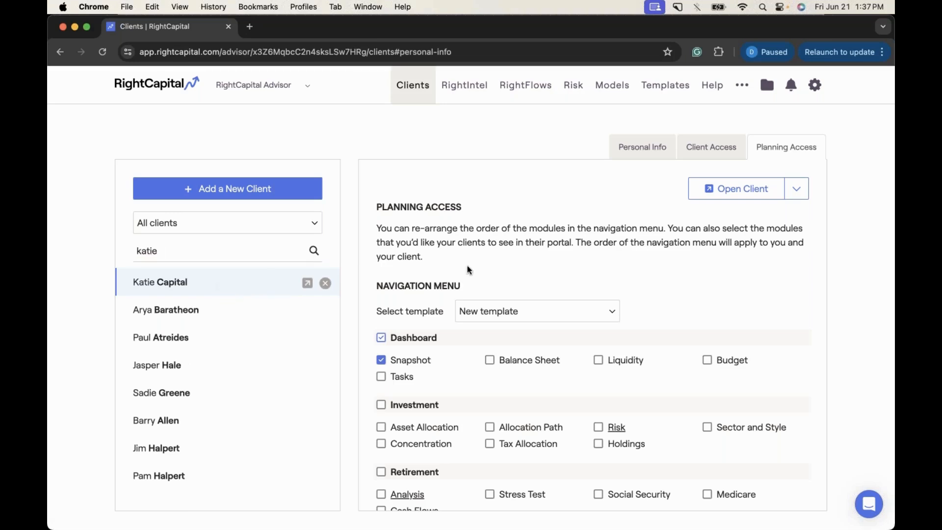
click(768, 148)
Enable Balance Sheet and Liquidity under Dashboard in the client's navigation menu.
scroll(555, 255, down, 3)
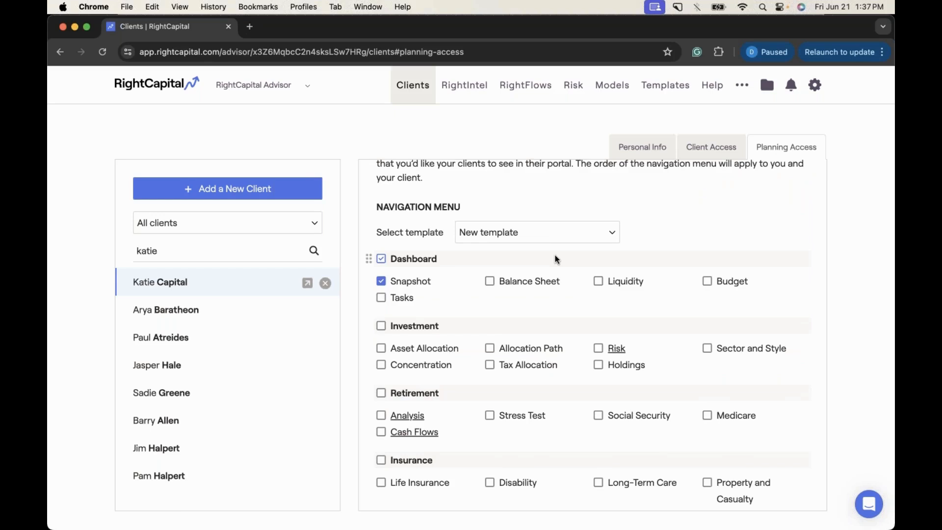
scroll(554, 254, down, 2)
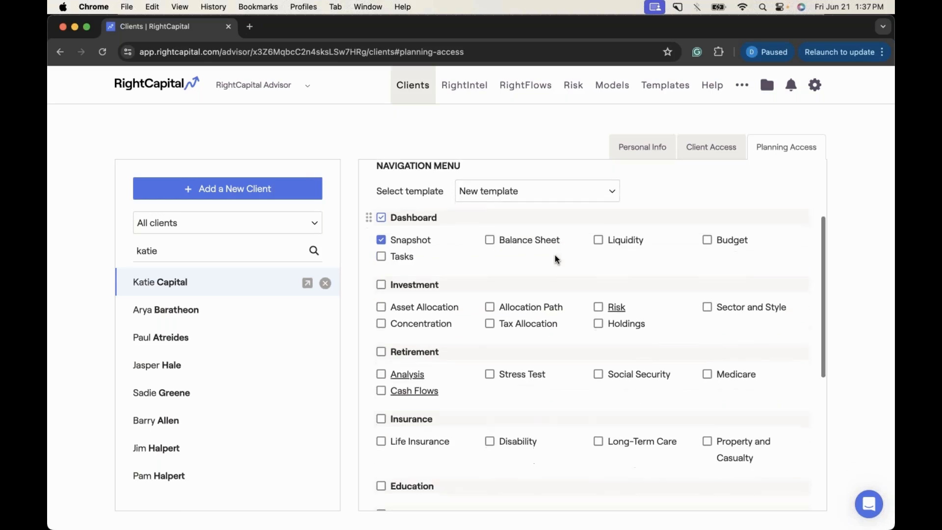
scroll(555, 255, down, 1)
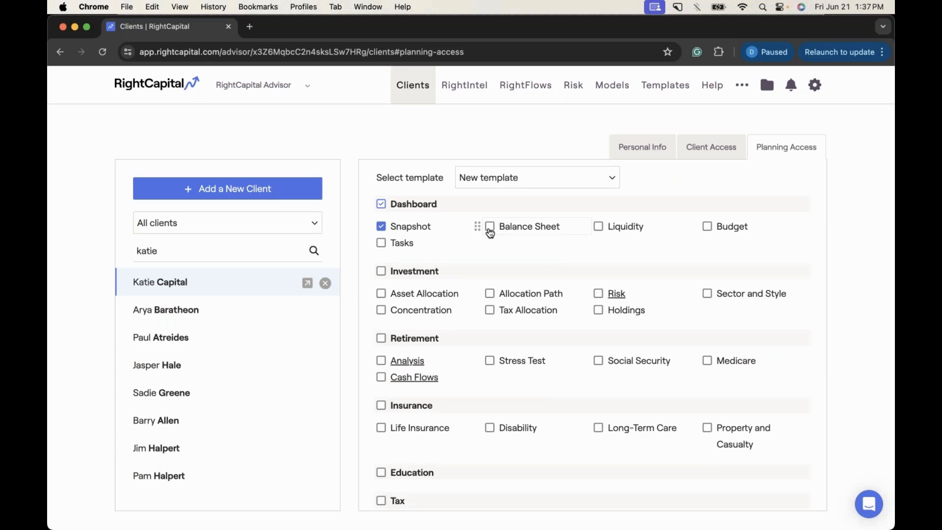
scroll(490, 232, down, 1)
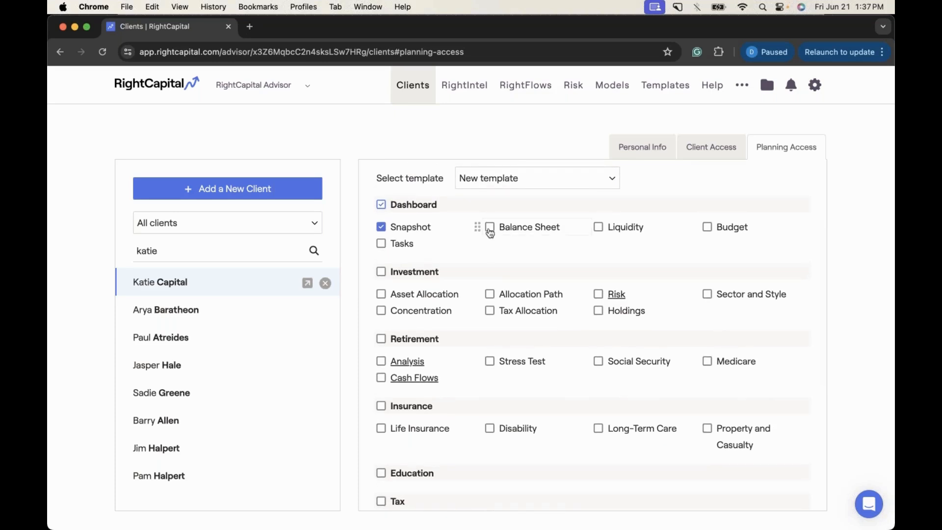
click(490, 228)
click(601, 230)
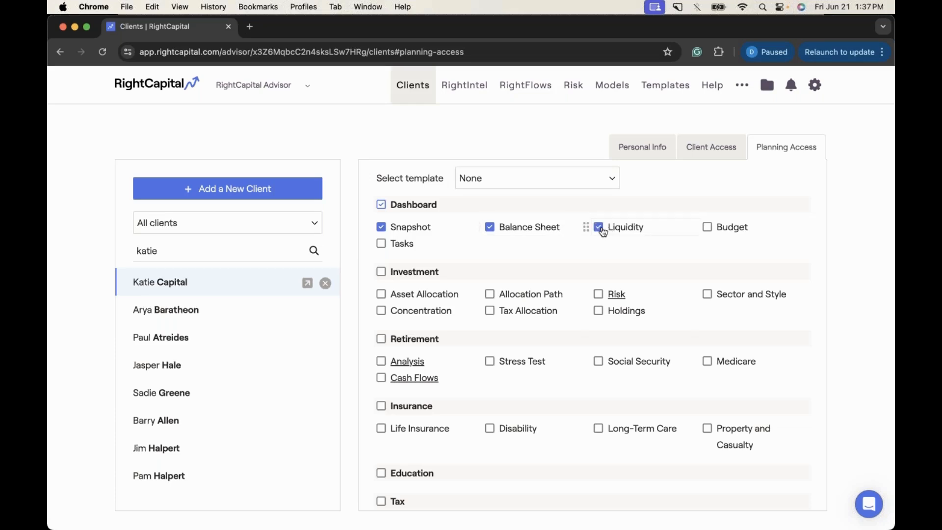
Enable Asset Allocation under Investment and Life Insurance under Insurance for the client's portal.
scroll(456, 260, down, 1)
click(382, 274)
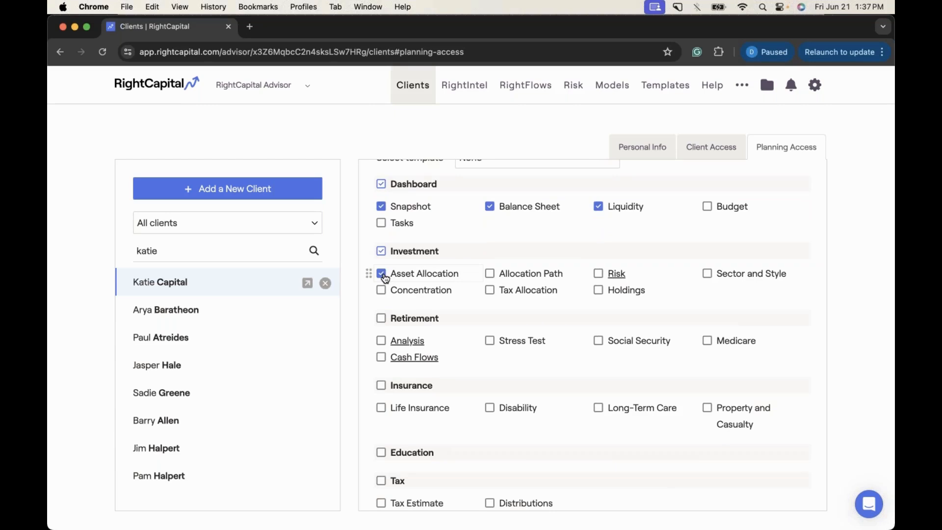
scroll(385, 278, down, 4)
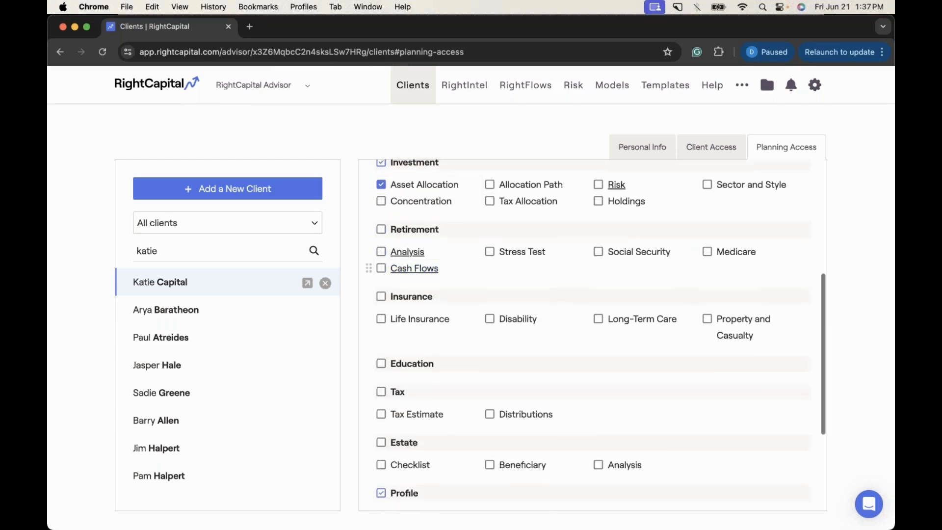
click(382, 320)
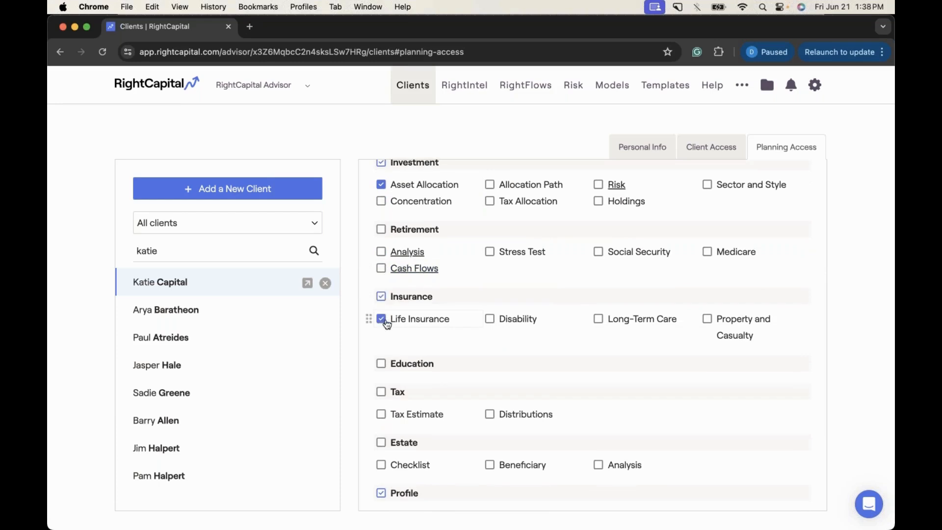
Limit the Profile modules to Blueprint only, check the module selection, and save the client's planning access.
scroll(409, 324, down, 7)
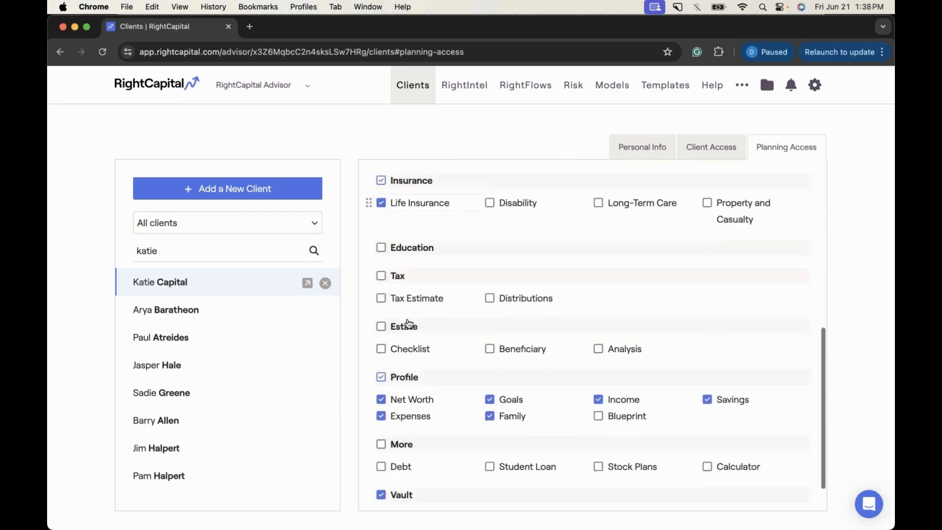
click(598, 383)
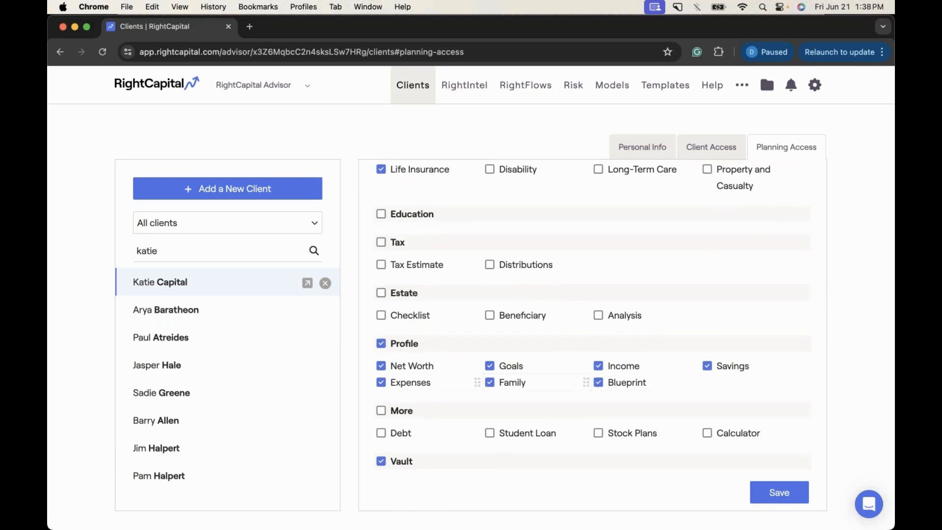
click(380, 343)
click(598, 382)
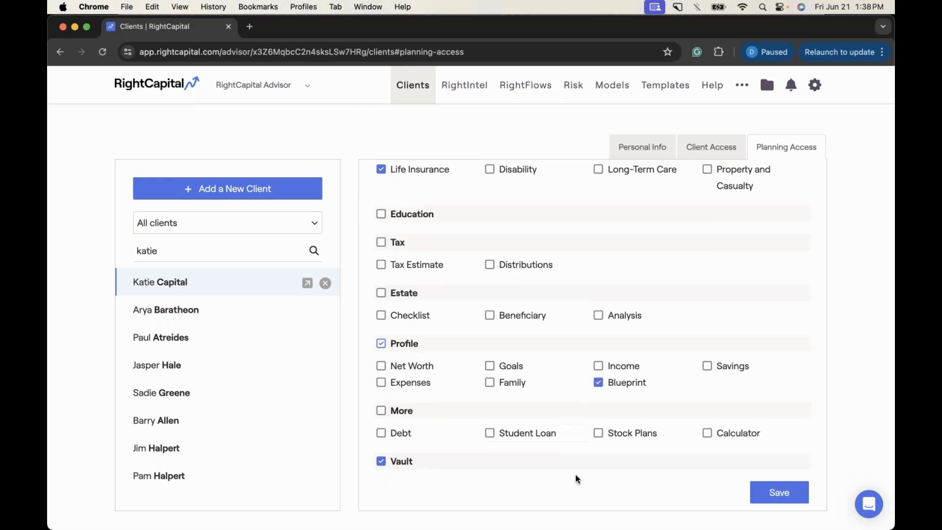
scroll(613, 437, up, 7)
scroll(615, 438, up, 5)
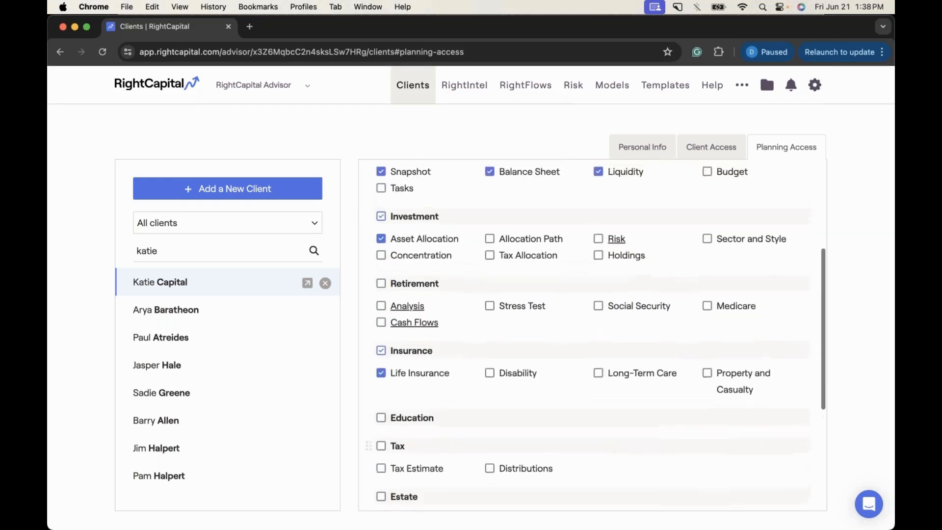
scroll(615, 438, down, 8)
click(777, 481)
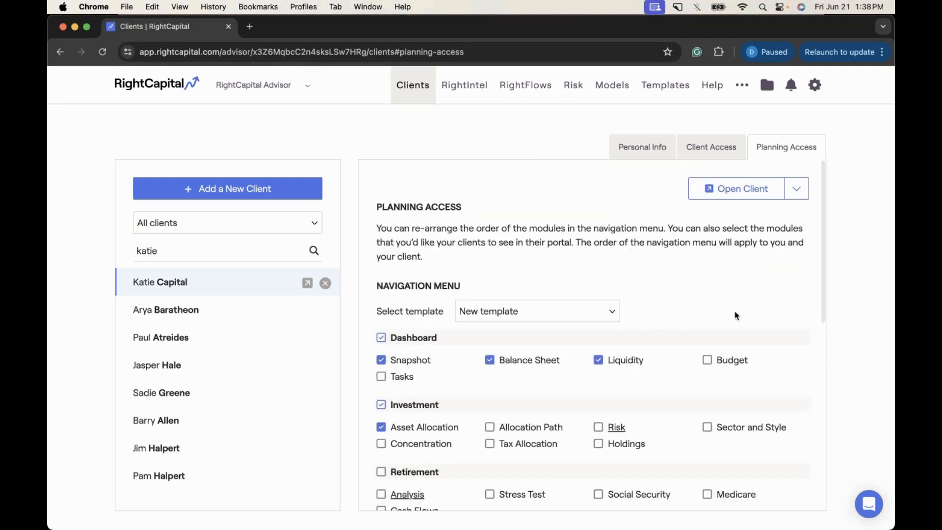
Open the client in Client Access Mode and check the Balance Sheet, Liquidity and Investment pages.
click(798, 191)
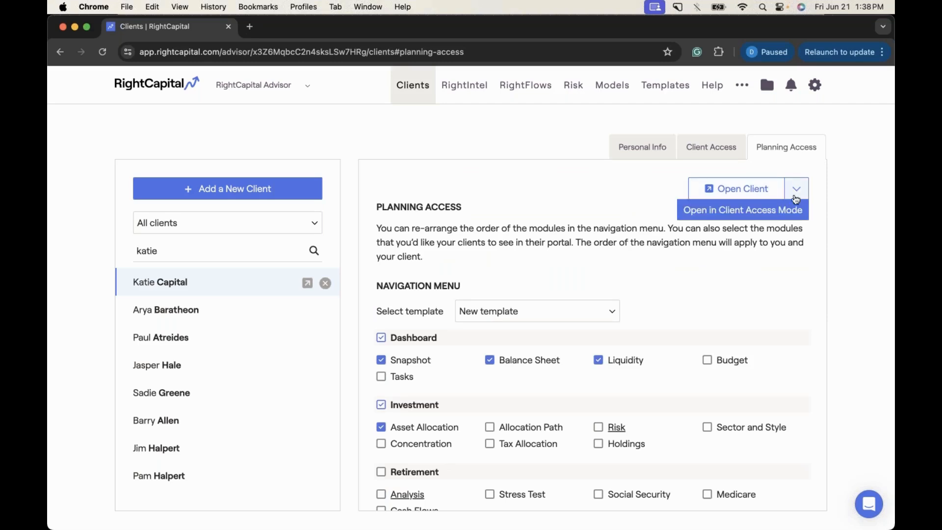
click(763, 216)
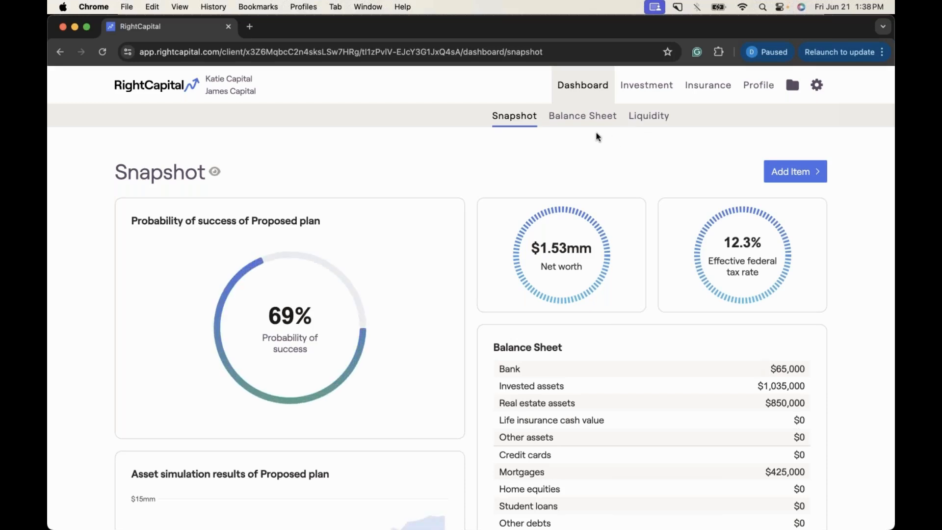
click(579, 120)
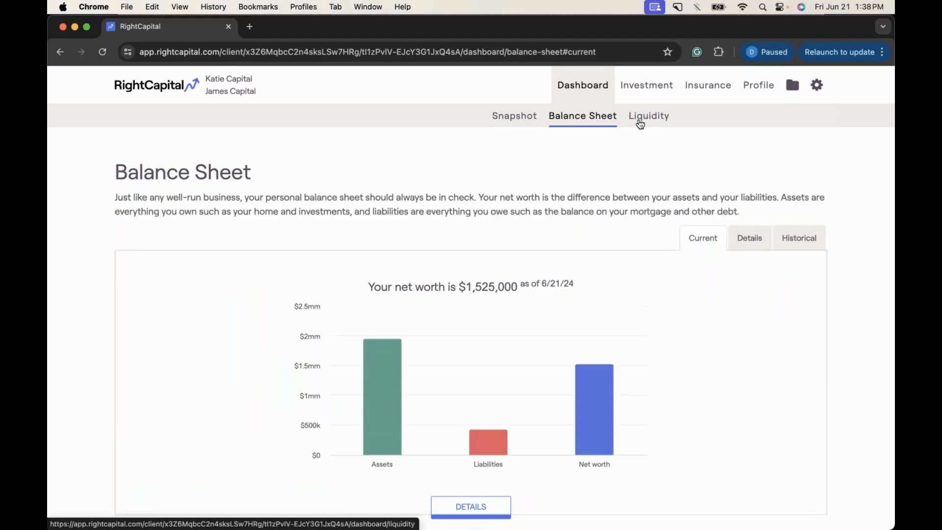
click(640, 122)
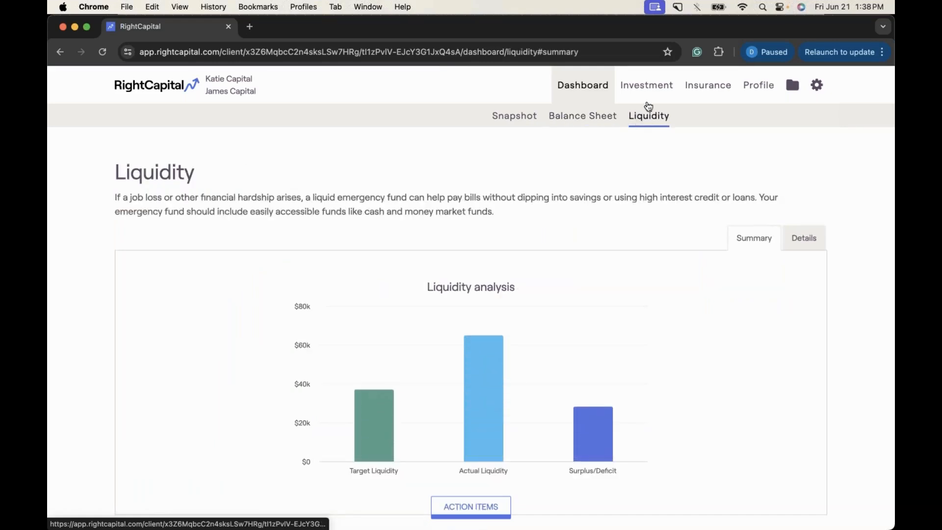
click(703, 93)
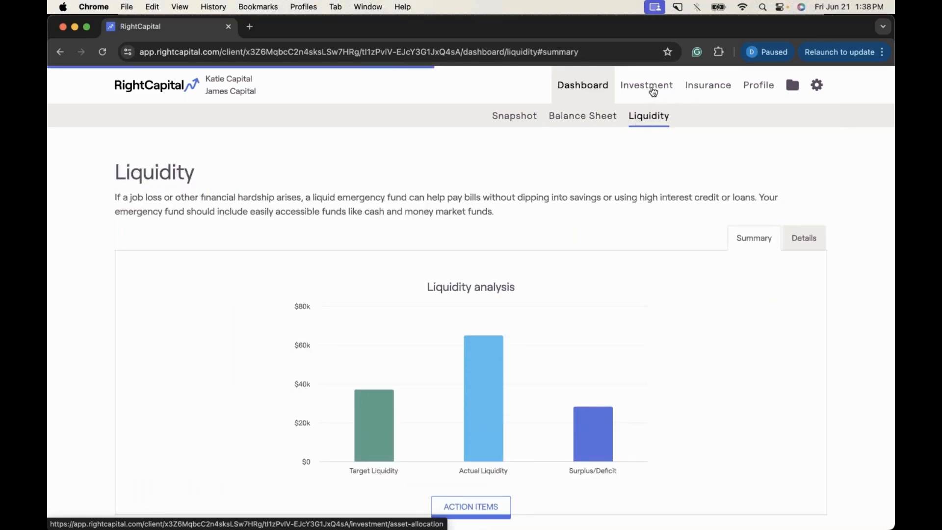